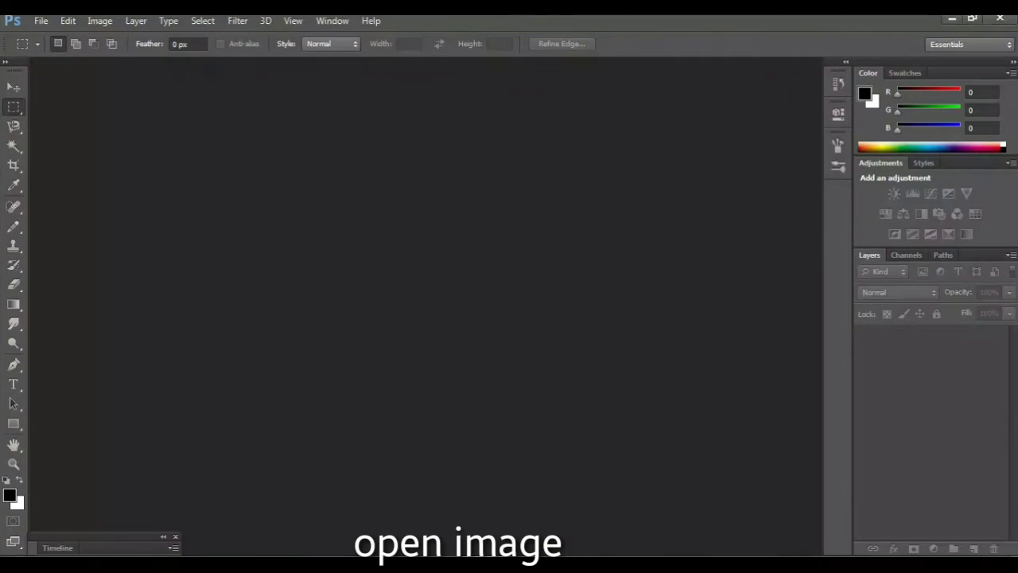
Open the portrait photo 1344364.jpg through File > Open
click(41, 20)
click(48, 50)
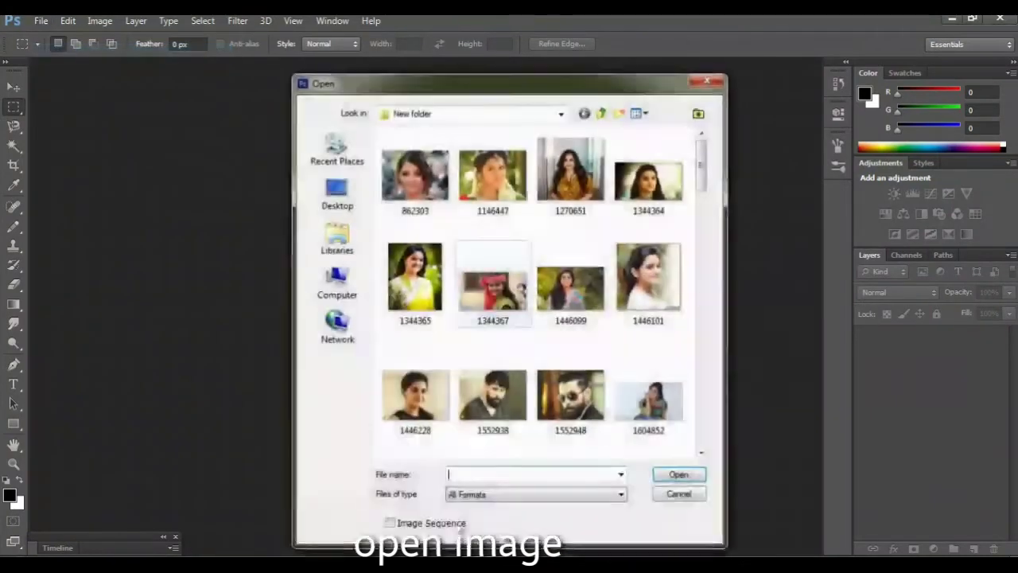
double_click(649, 179)
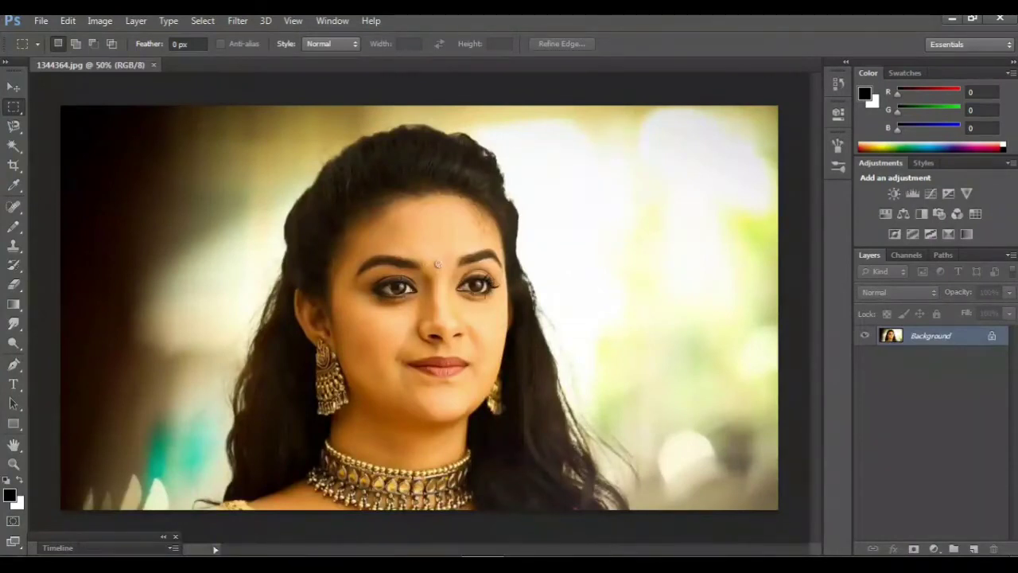
Set the Pen Tool to Path mode and place anchors from the hair's lower left up the hairline
scroll(271, 308, up, 2)
scroll(271, 308, up, 2)
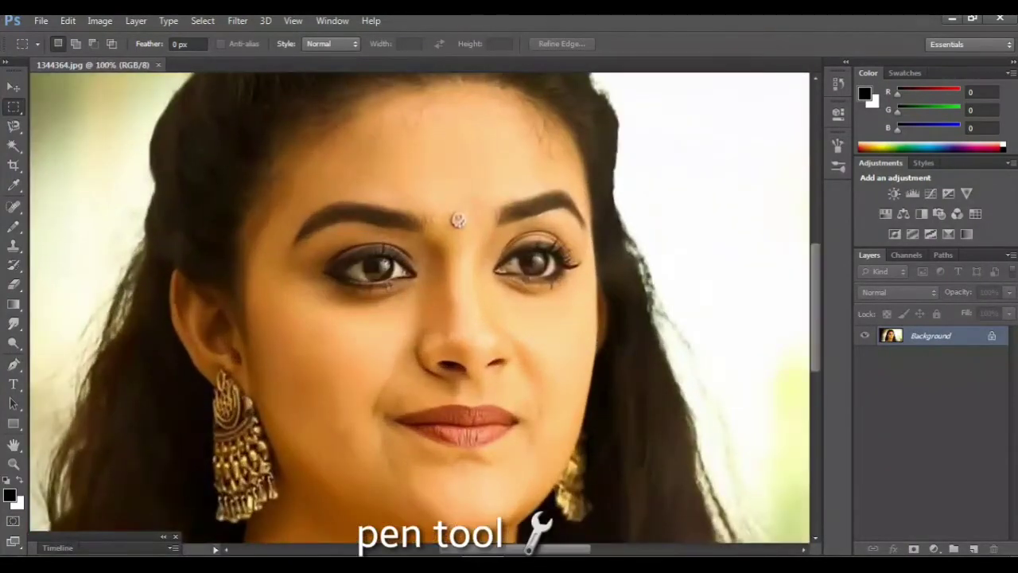
scroll(271, 308, up, 2)
scroll(272, 308, up, 2)
scroll(419, 308, down, 5)
scroll(419, 308, down, 1)
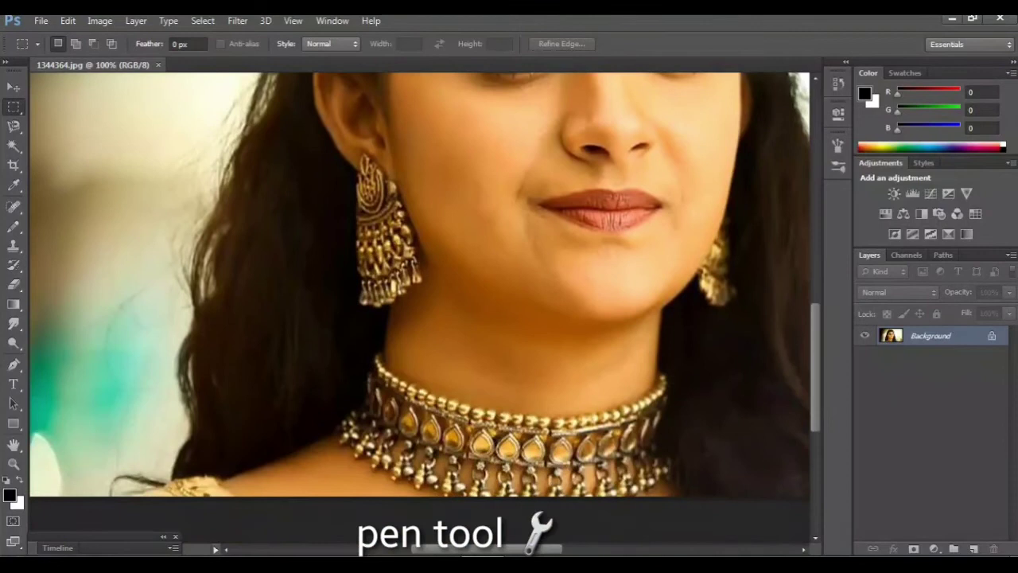
click(14, 365)
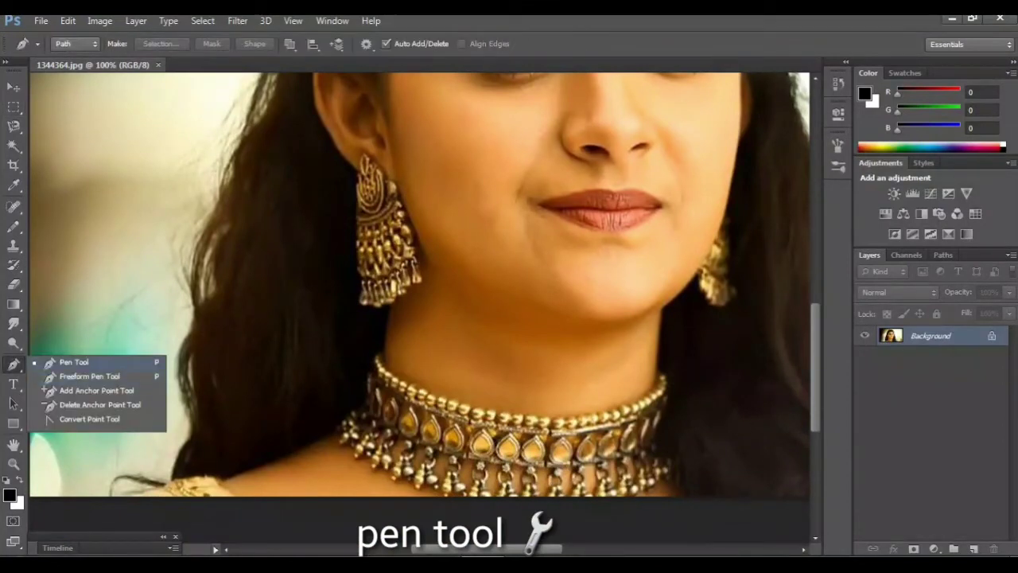
click(74, 362)
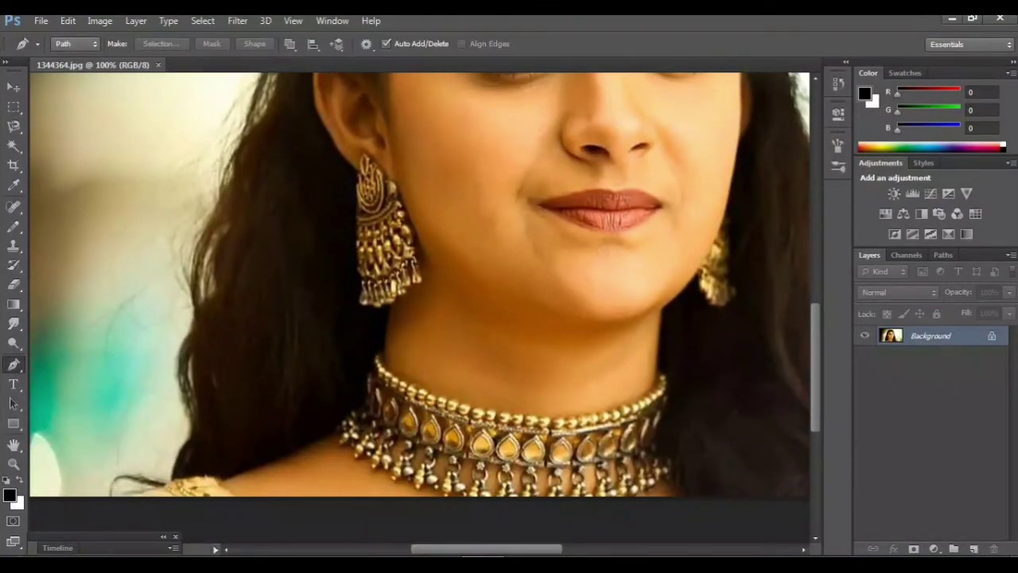
click(117, 493)
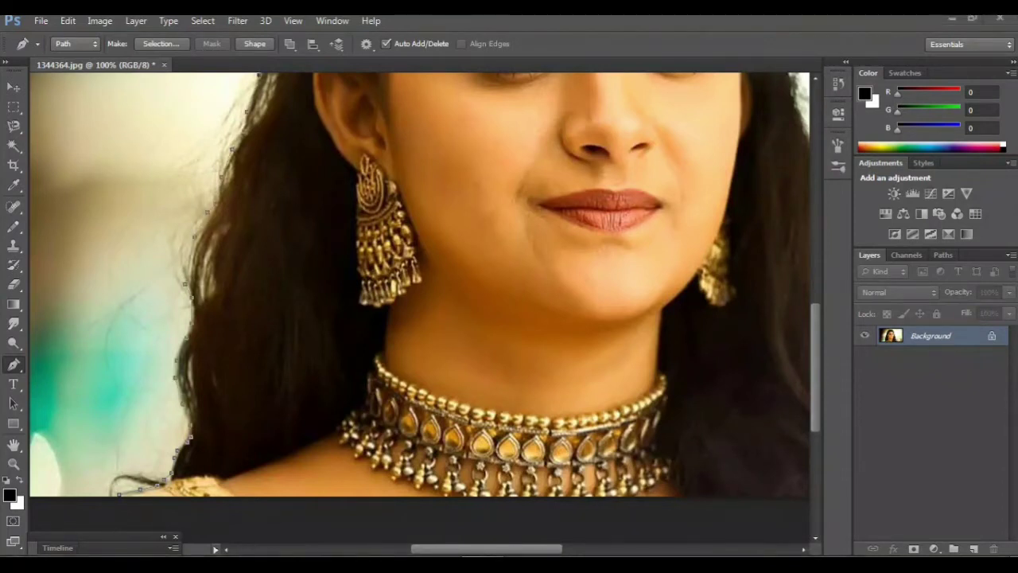
scroll(189, 436, up, 5)
scroll(425, 307, up, 5)
scroll(425, 307, up, 1)
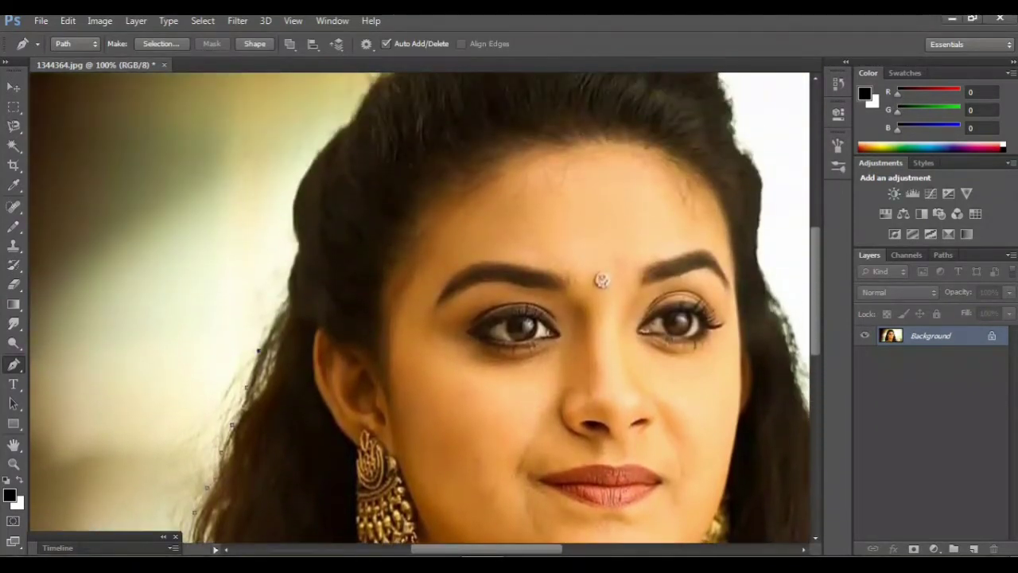
key(ctrl+z)
click(306, 170)
Continue the path with anchors along the right hair edge and around the body
scroll(420, 307, up, 3)
scroll(420, 308, up, 2)
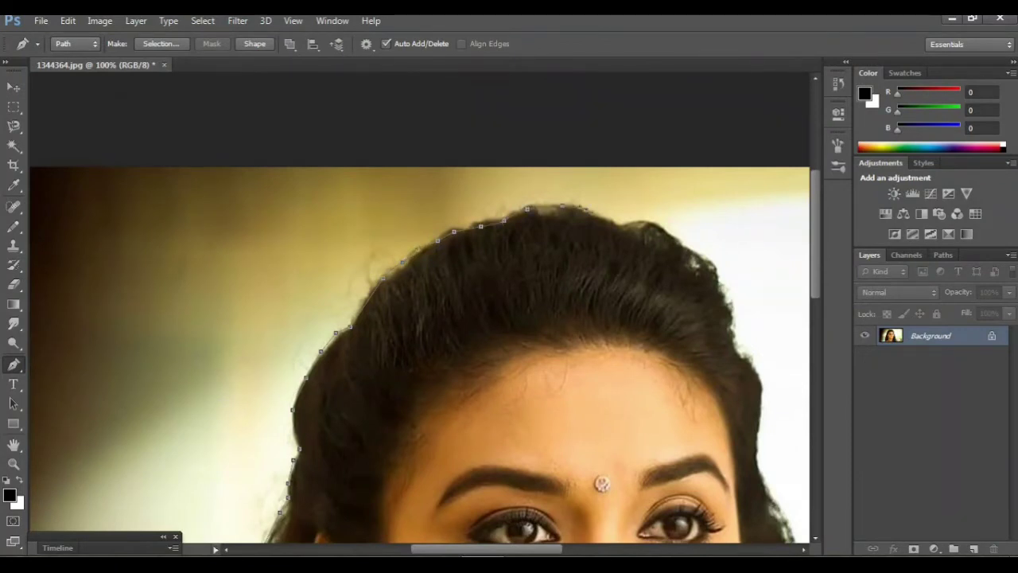
scroll(420, 360, right, 2)
scroll(420, 359, right, 3)
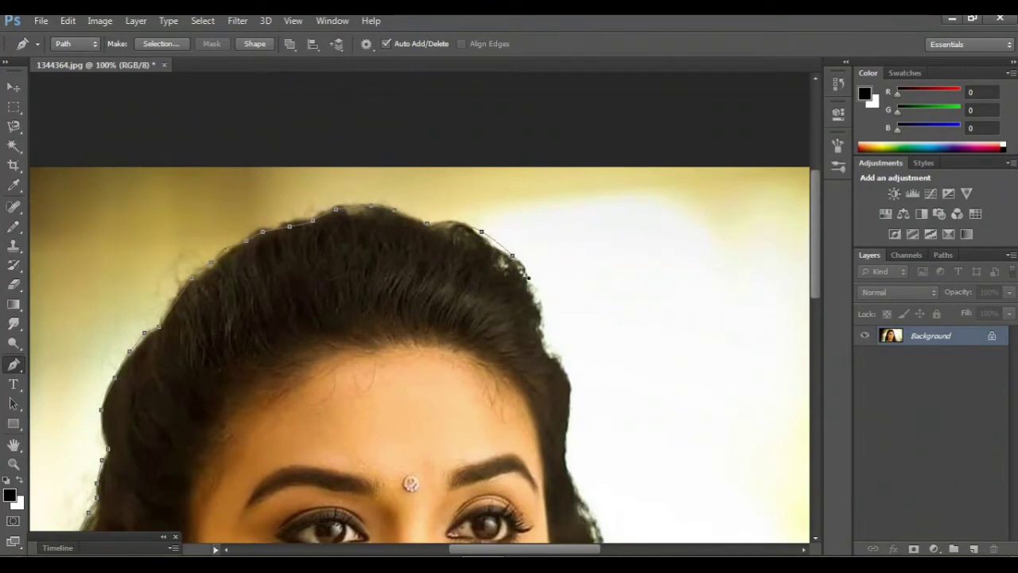
click(553, 360)
scroll(554, 361, down, 2)
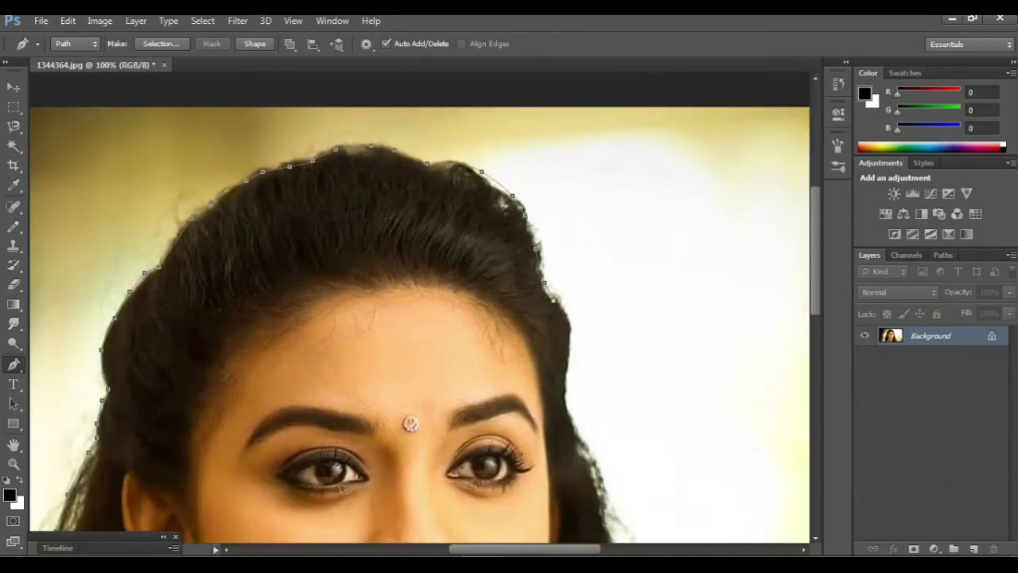
scroll(571, 326, down, 2)
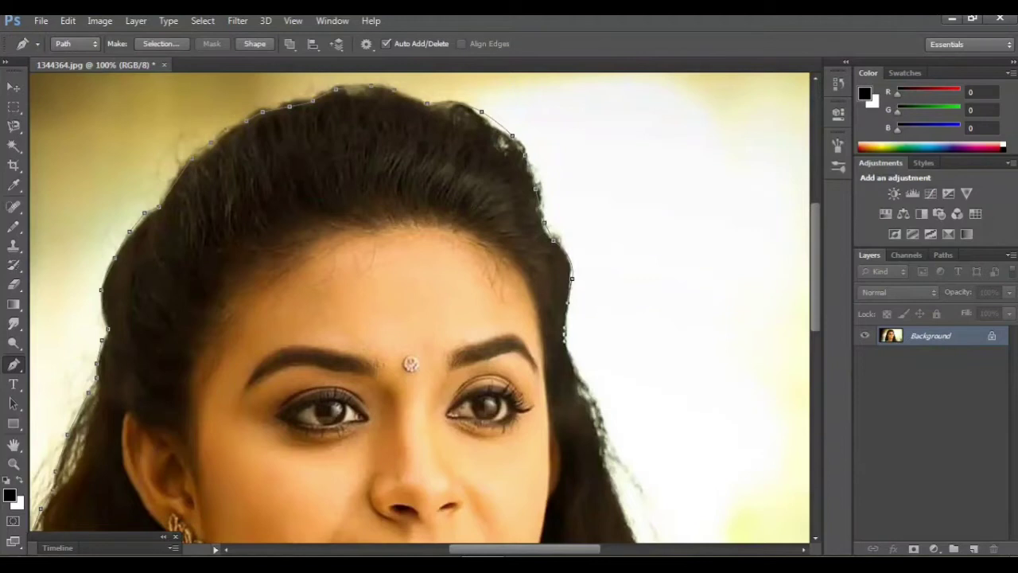
scroll(571, 326, down, 1)
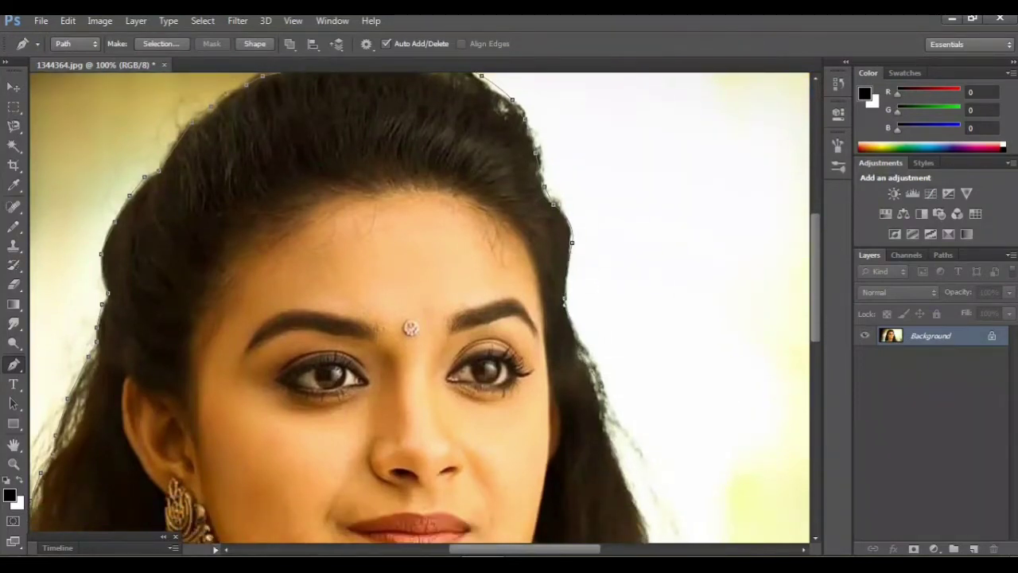
scroll(619, 395, down, 2)
scroll(620, 398, down, 3)
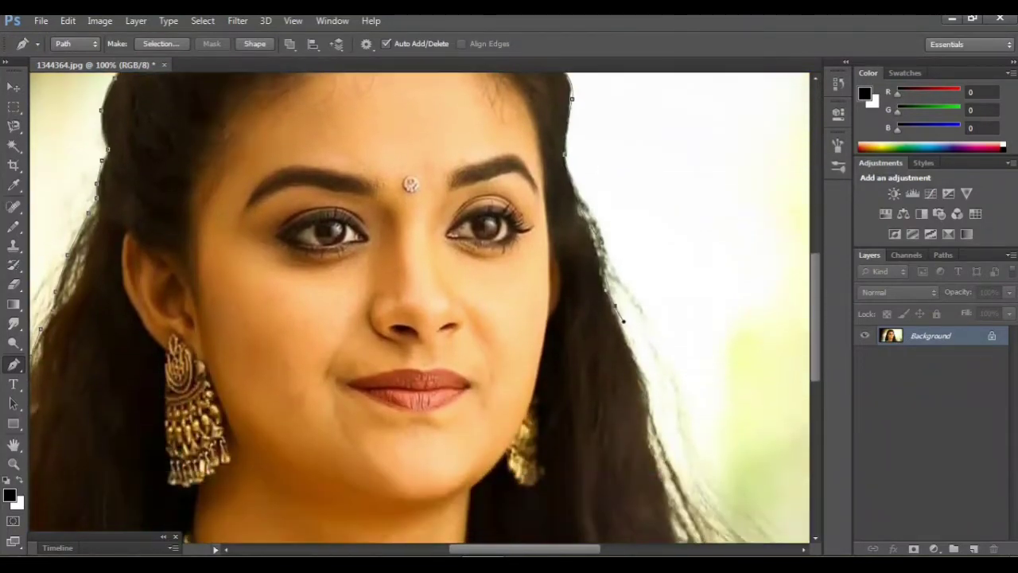
scroll(620, 397, down, 3)
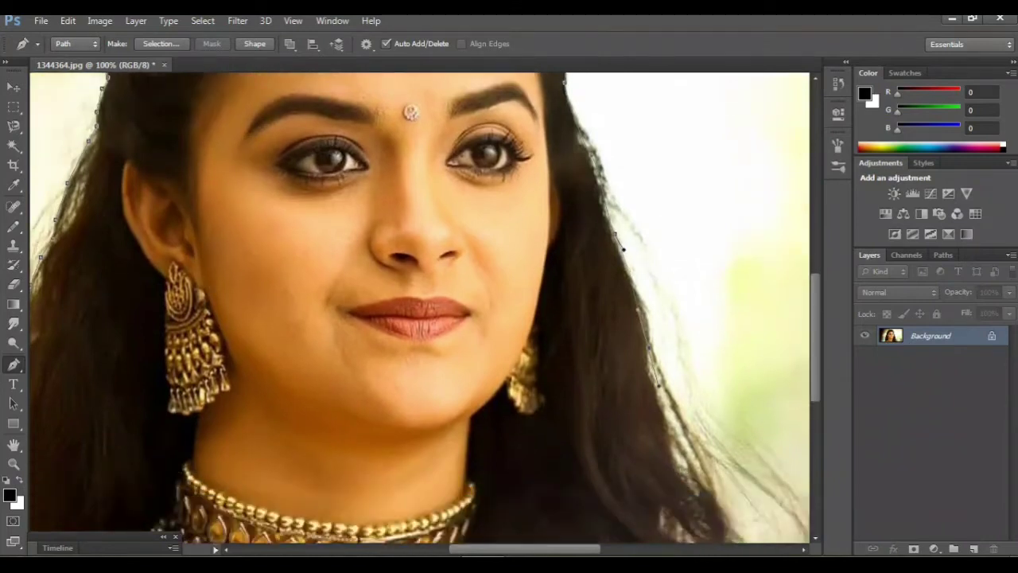
scroll(621, 397, right, 5)
scroll(621, 398, down, 2)
scroll(620, 397, right, 1)
scroll(620, 398, down, 2)
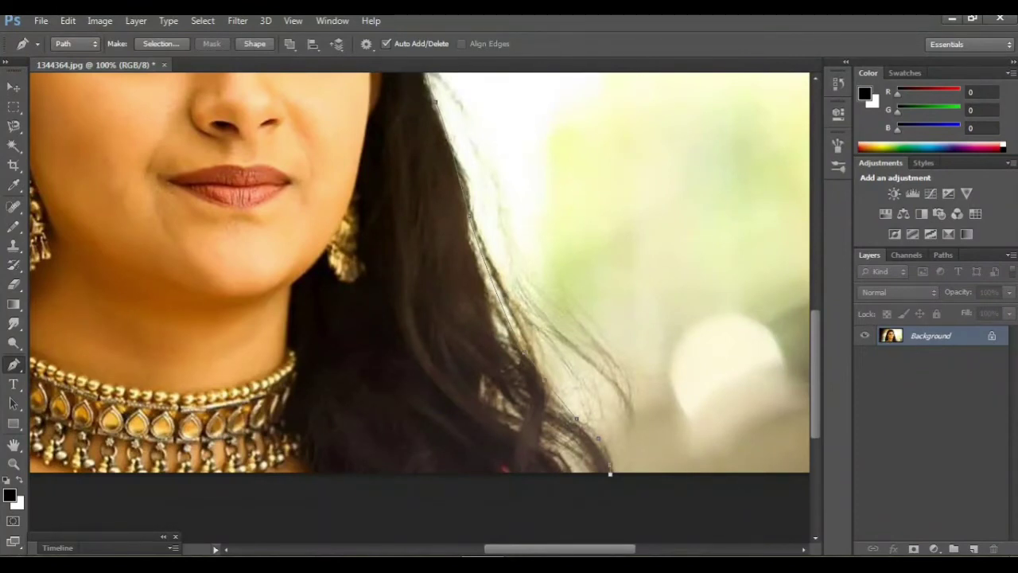
key(ctrl+minus)
scroll(420, 245, left, 4)
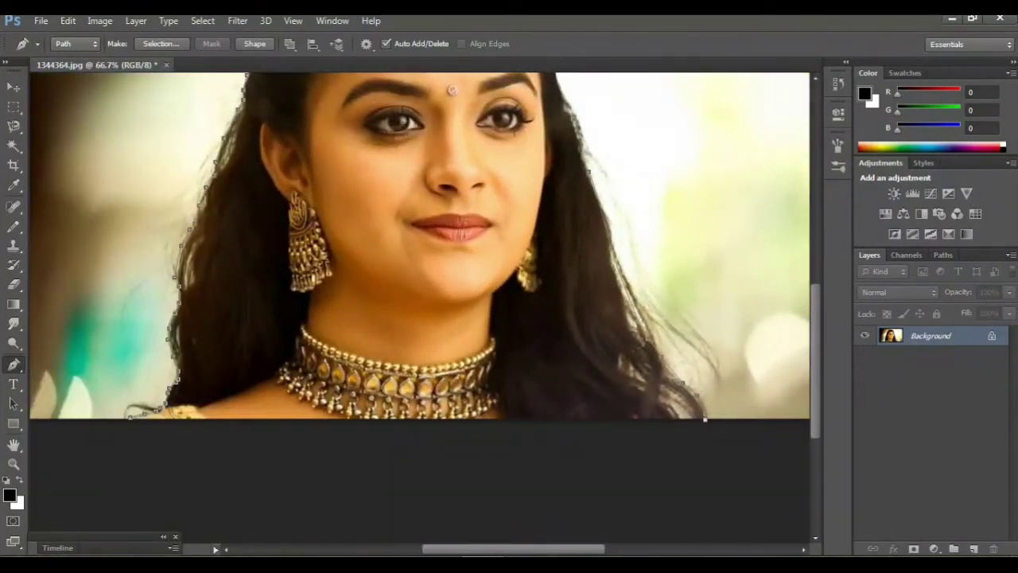
scroll(420, 302, up, 3)
scroll(420, 303, up, 4)
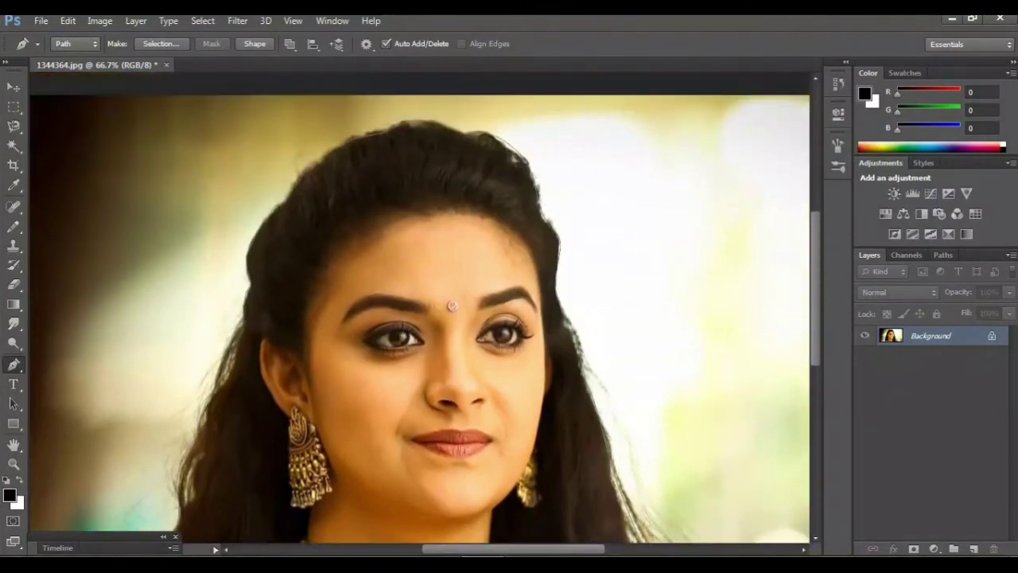
Make a selection from the finished path and bring up Letter 8.5×11 in, 300 ppi new-document settings
right_click(398, 208)
click(457, 278)
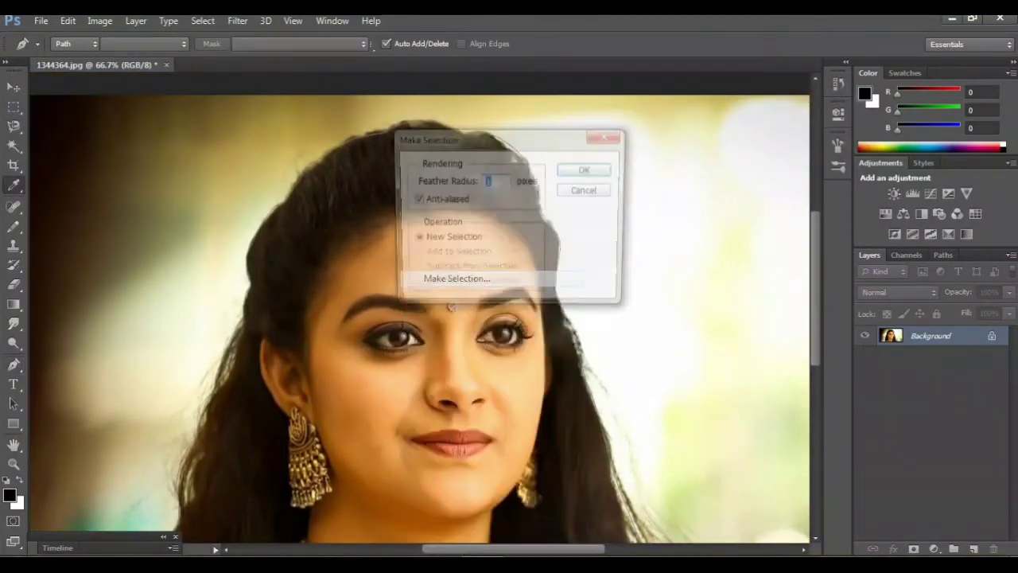
key(Return)
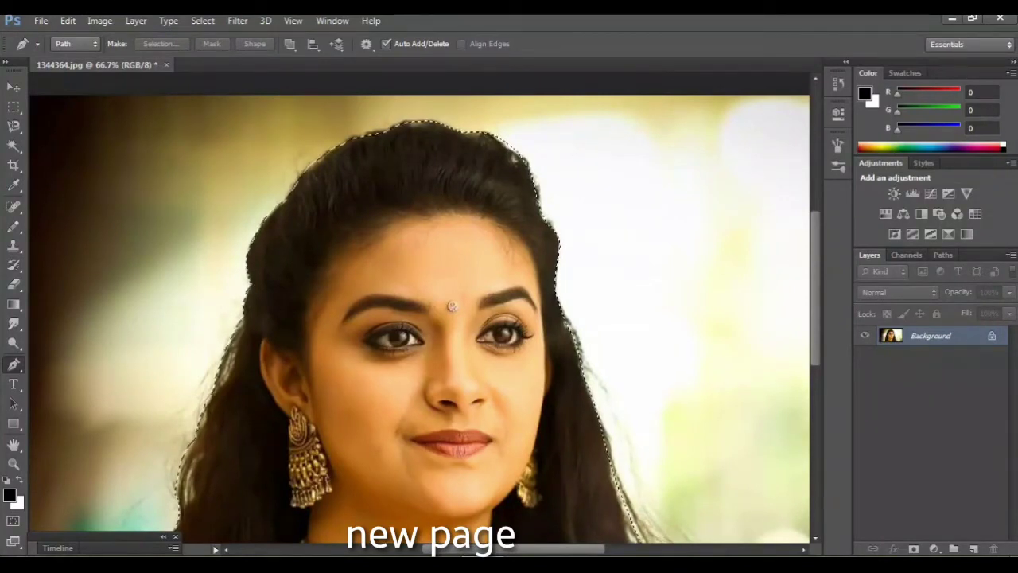
key(ctrl+n)
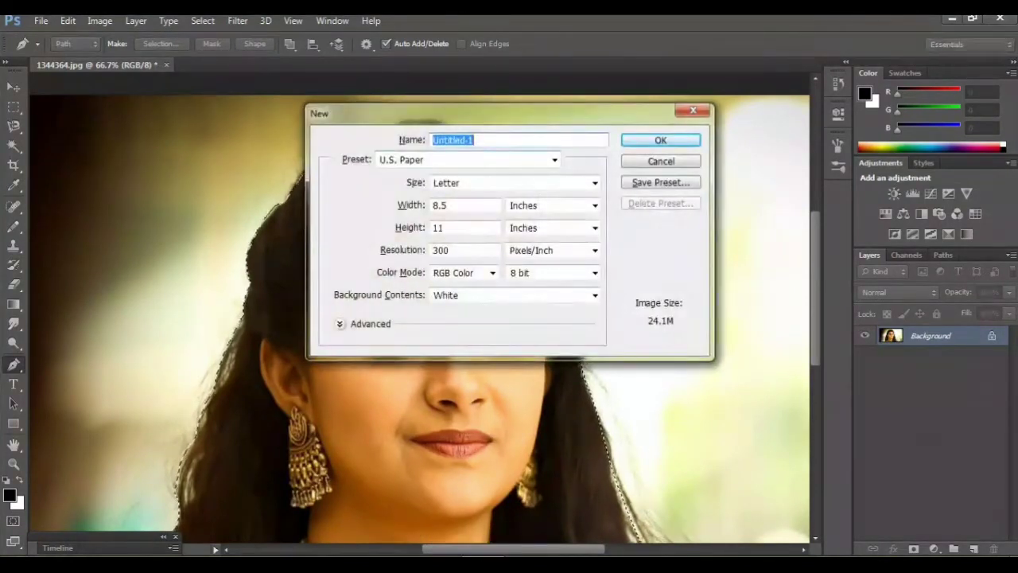
Create the Letter-size Untitled-1 page, rotate it 90° CW to landscape, then return to 1344364.jpg
key(Return)
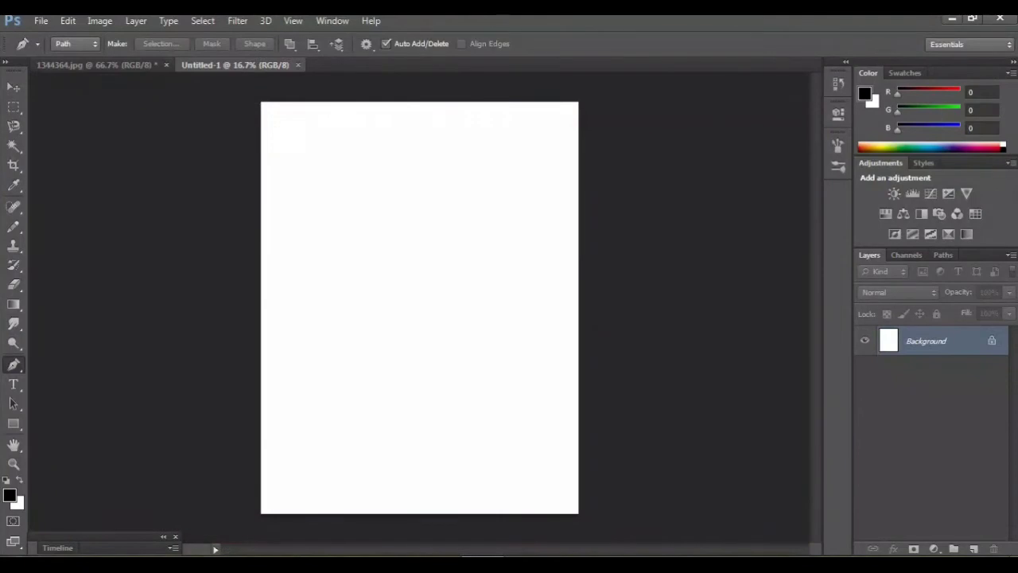
click(68, 21)
click(100, 20)
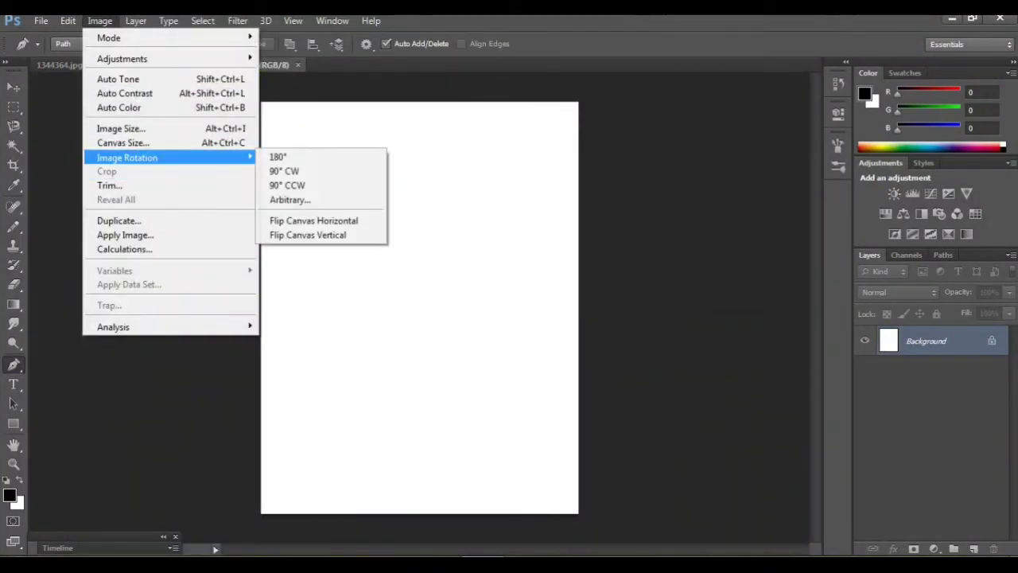
click(123, 142)
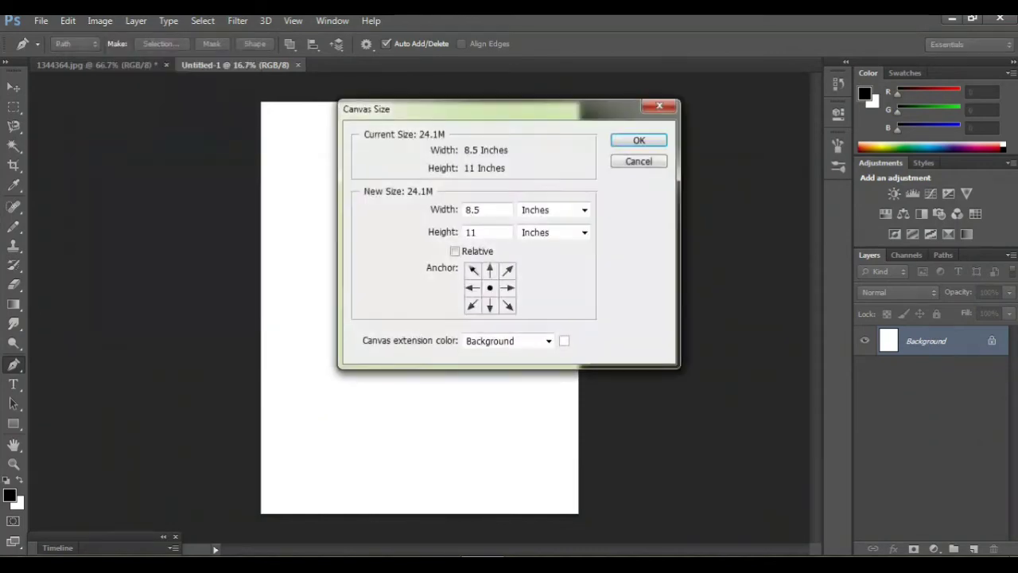
click(659, 106)
click(99, 21)
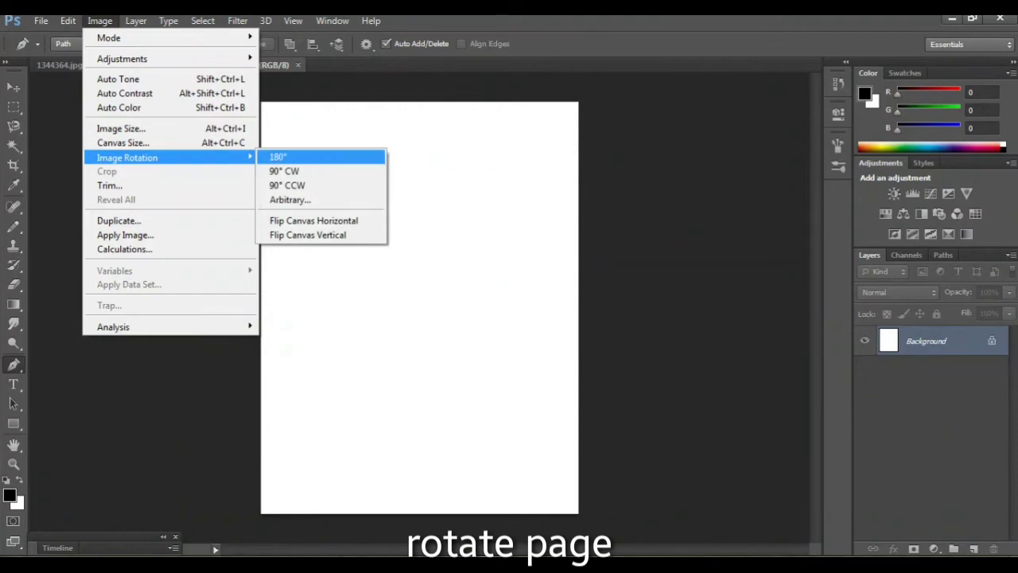
click(286, 171)
click(96, 64)
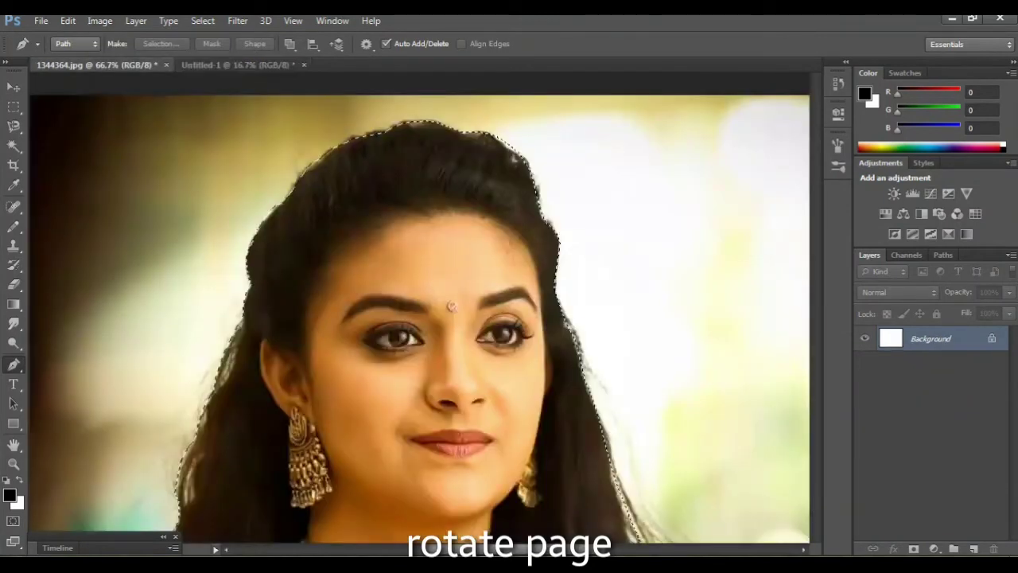
Move the selected woman onto the Untitled-1 page with the Move tool
key(v)
mouse_move(474, 287)
mouse_down()
mouse_move(291, 100)
mouse_move(409, 294)
mouse_up()
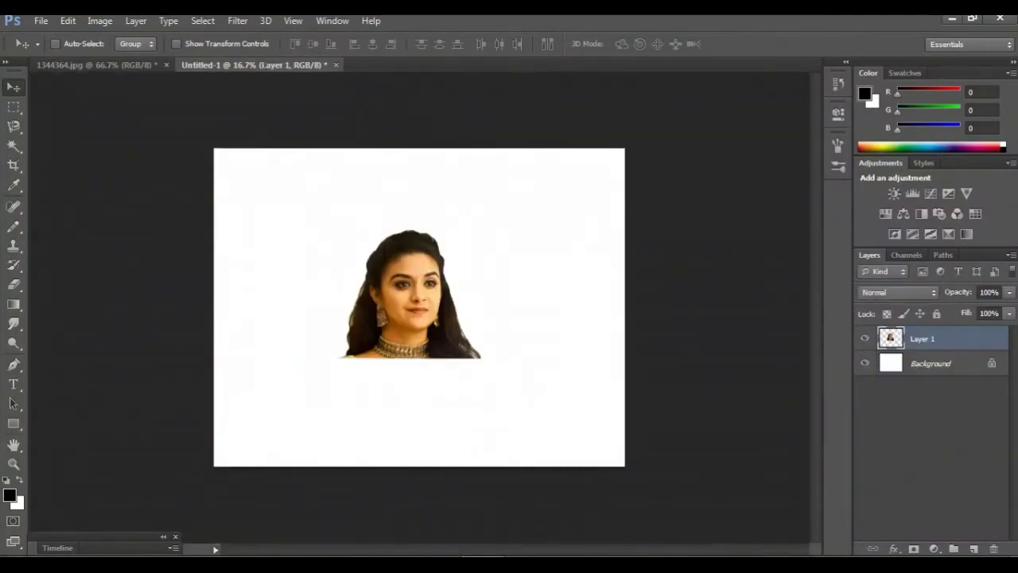
key(ctrl+plus)
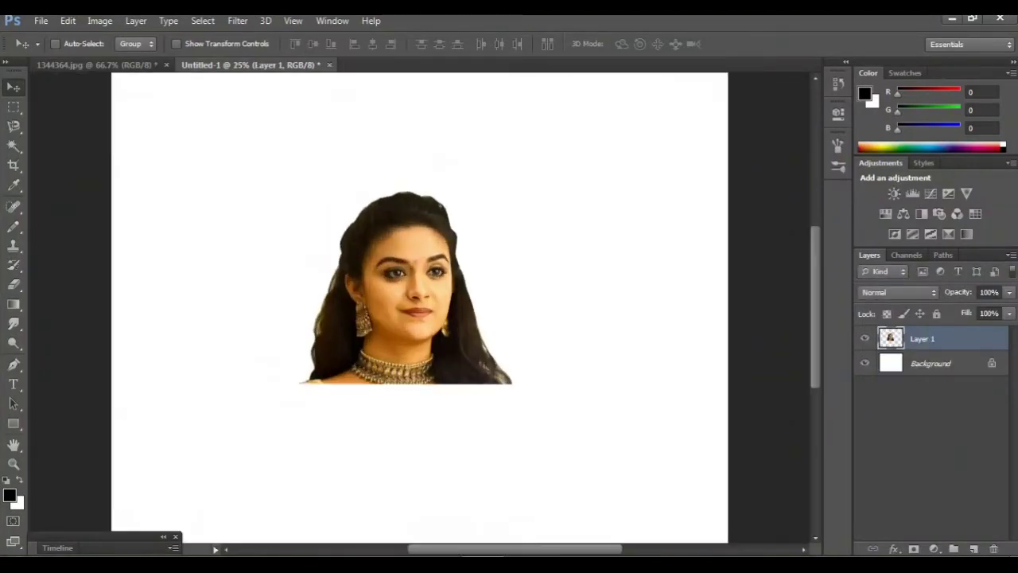
Free-transform the portrait to about 193%, centre it on the canvas, and commit
key(ctrl+t)
drag(514, 382, 684, 534)
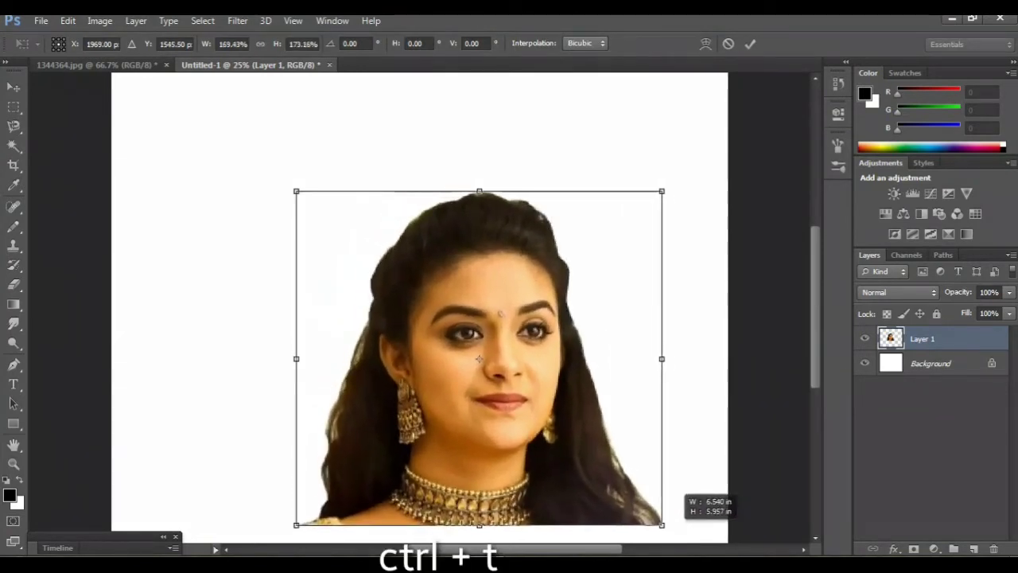
drag(557, 416, 481, 367)
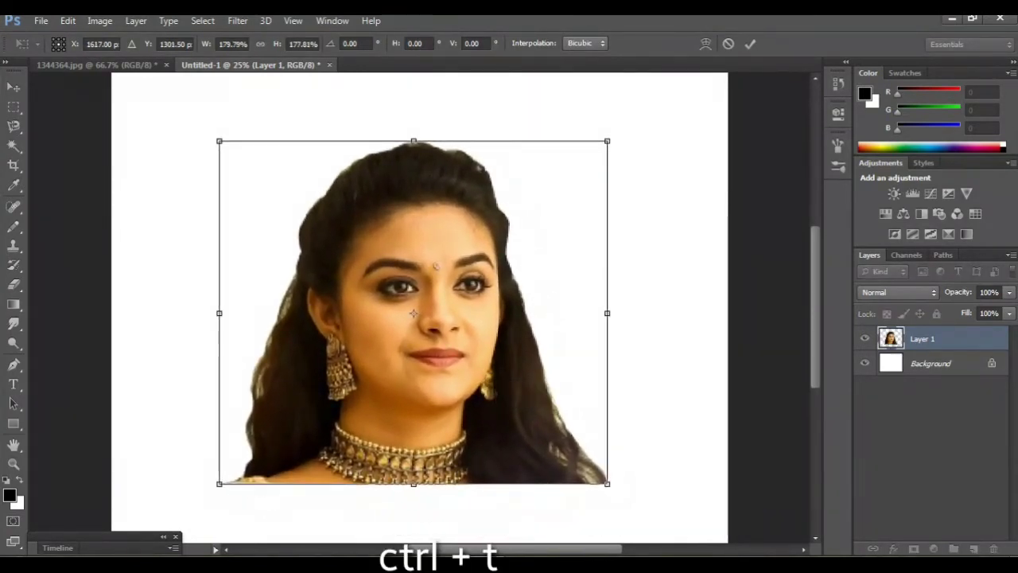
drag(606, 486, 644, 520)
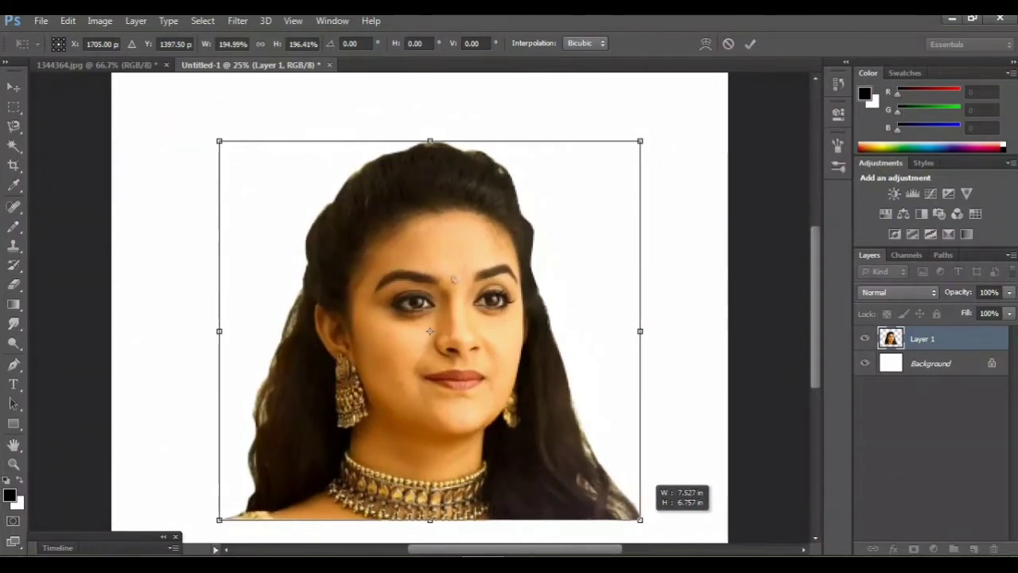
mouse_move(643, 520)
mouse_down()
mouse_move(644, 530)
mouse_move(636, 518)
mouse_up()
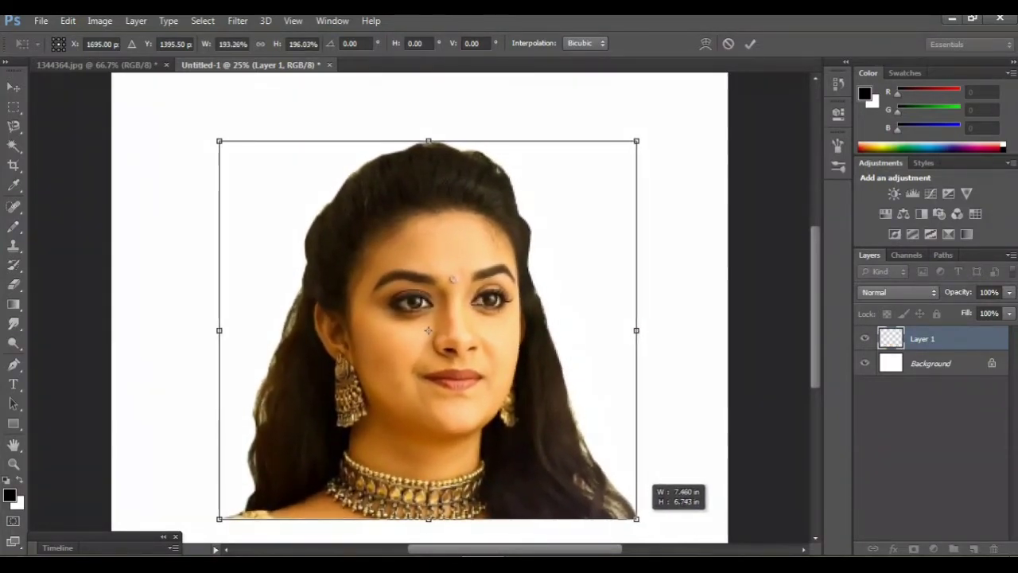
drag(525, 431, 531, 424)
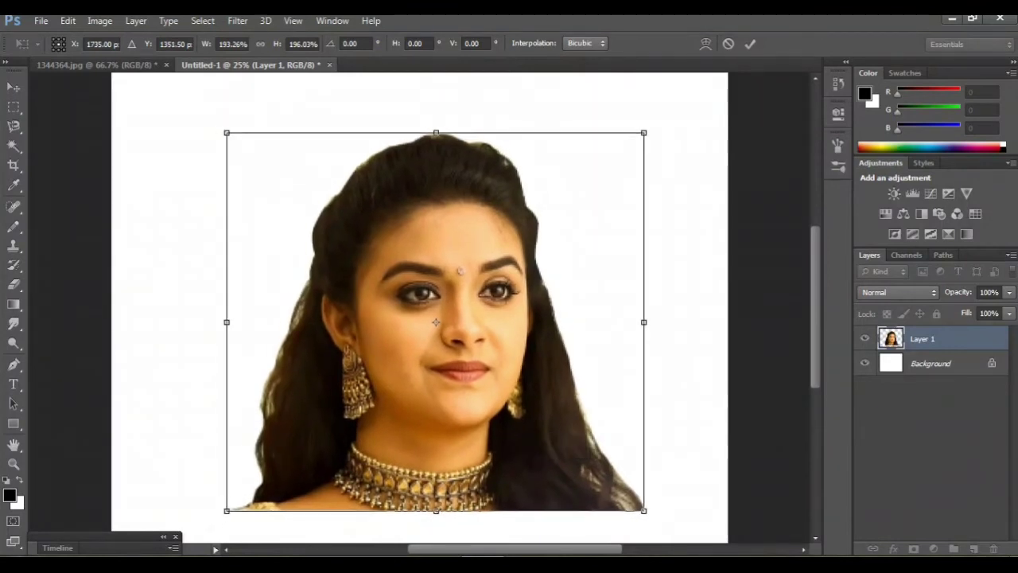
key(Return)
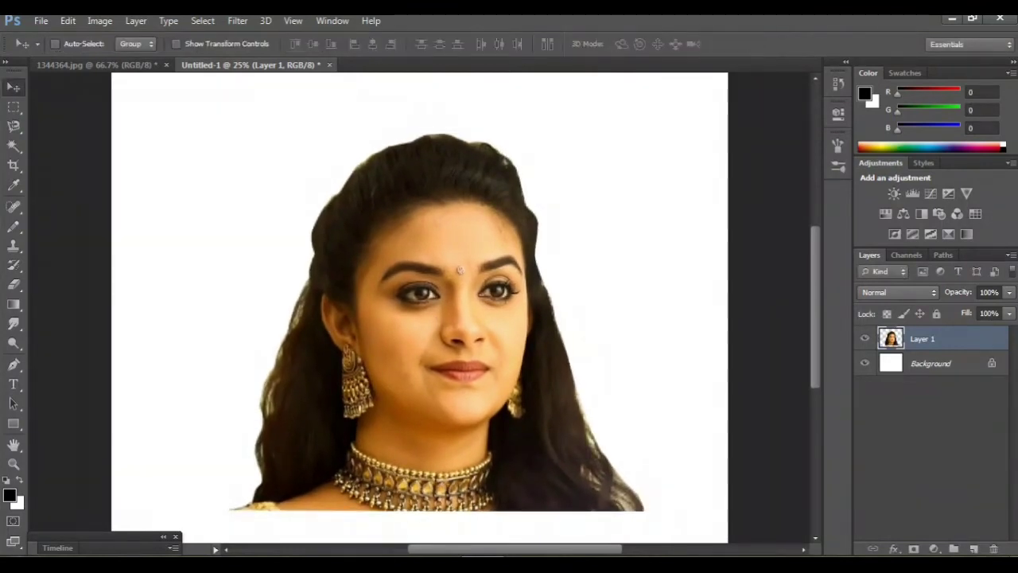
Duplicate Layer 1 as Layer 1 copy and hide the original Layer 1
scroll(419, 302, down, 1)
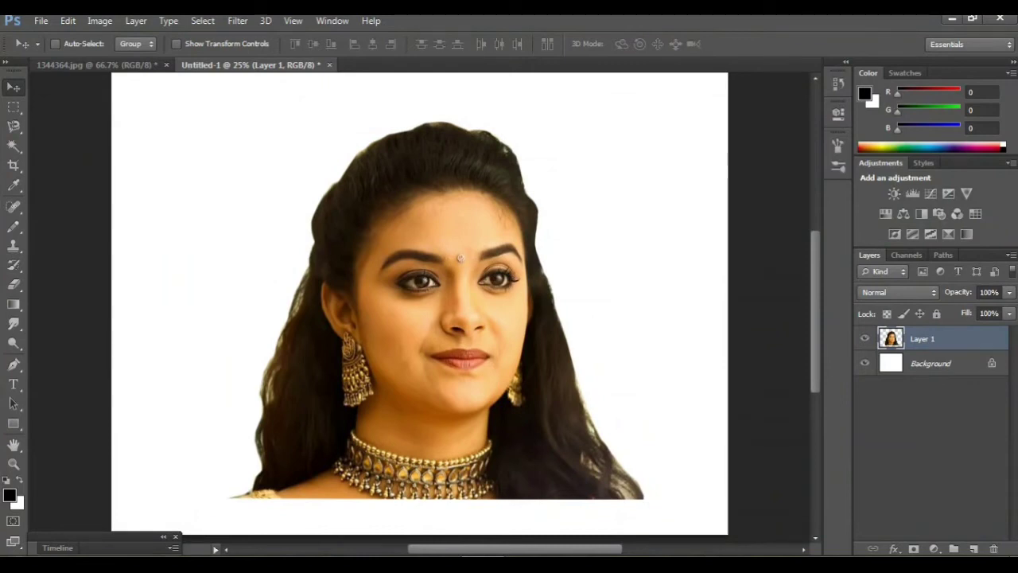
key(ctrl+minus)
key(ctrl+plus)
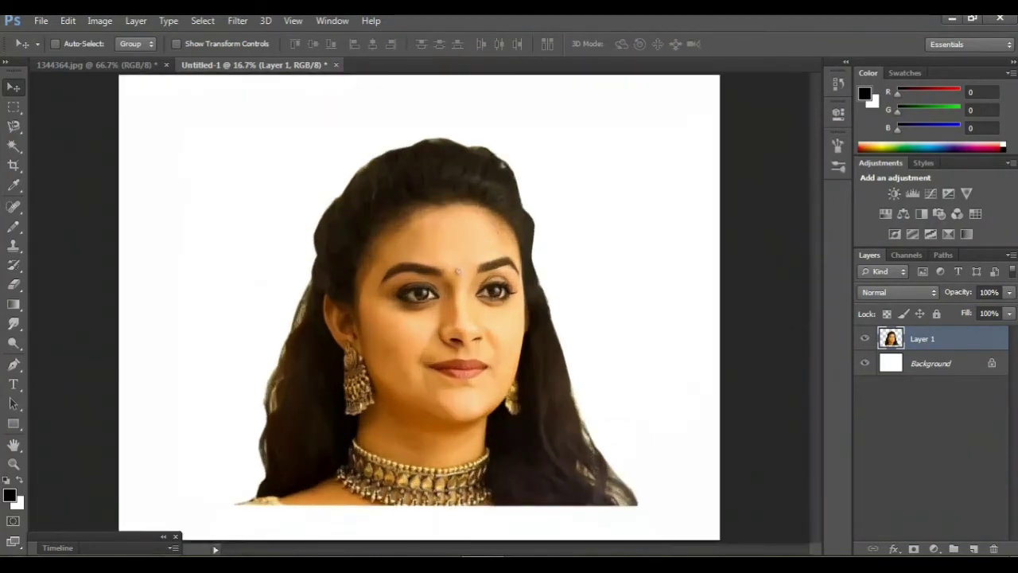
scroll(419, 310, down, 1)
scroll(419, 310, down, 1)
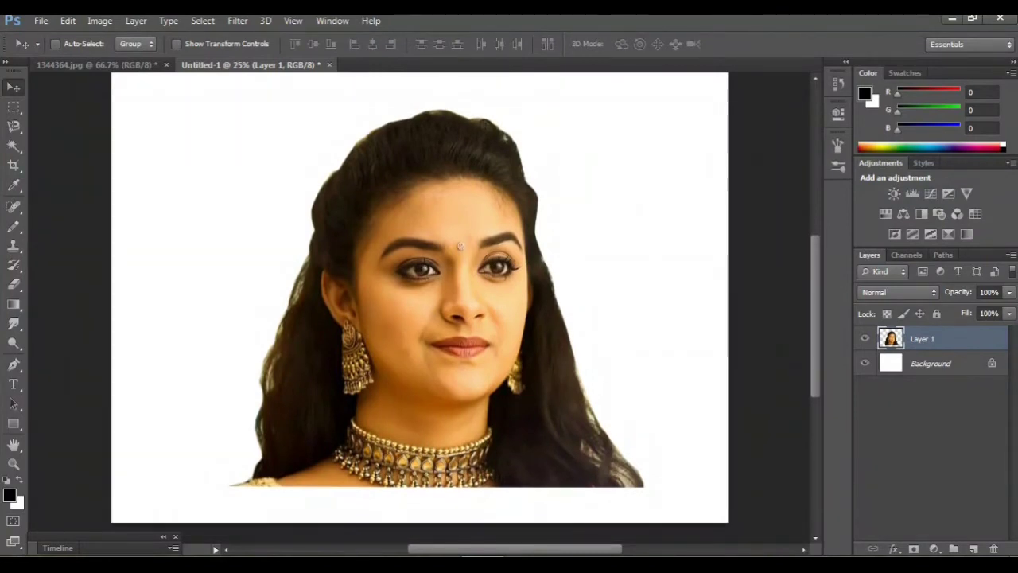
scroll(419, 310, up, 1)
scroll(419, 310, down, 1)
scroll(419, 310, up, 1)
scroll(419, 310, down, 1)
scroll(419, 310, down, 1)
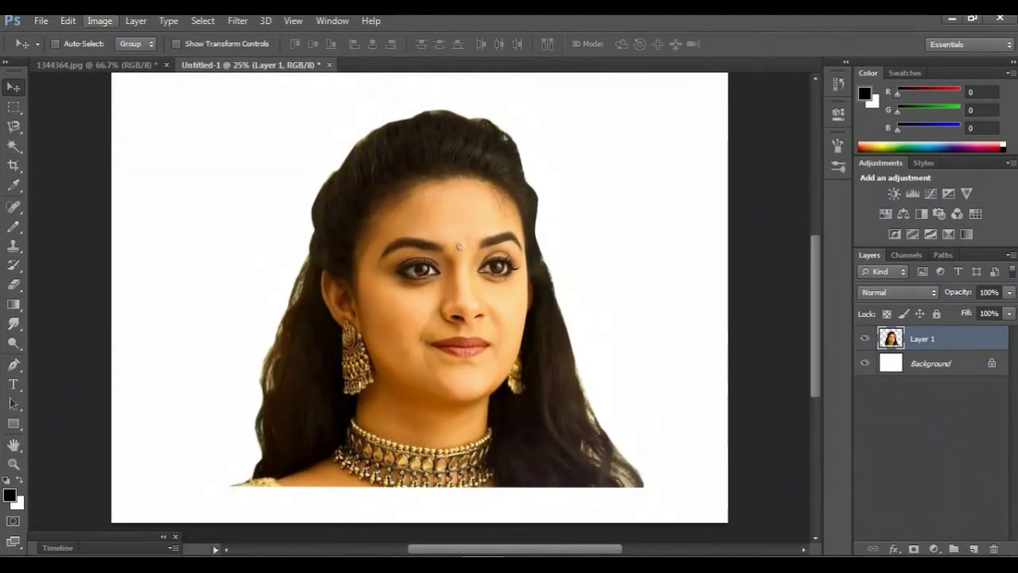
drag(923, 338, 954, 541)
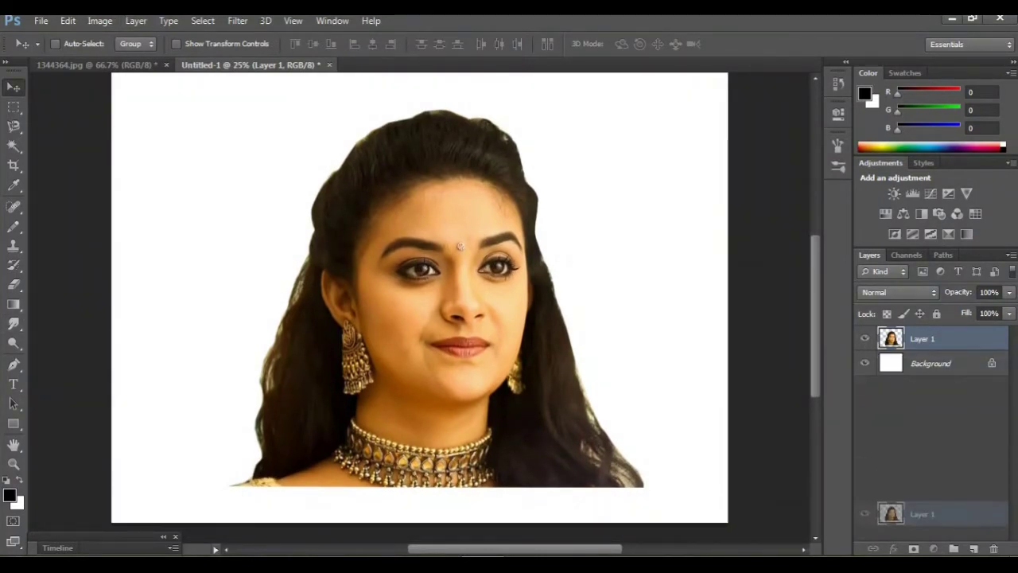
click(865, 362)
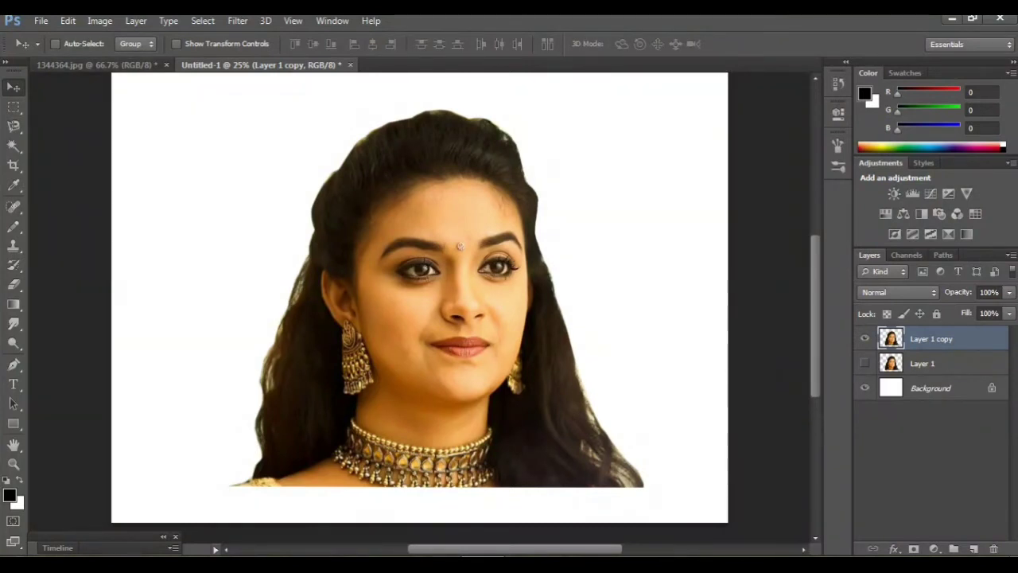
Apply Auto Contrast from the Image menu to Layer 1 copy
click(100, 21)
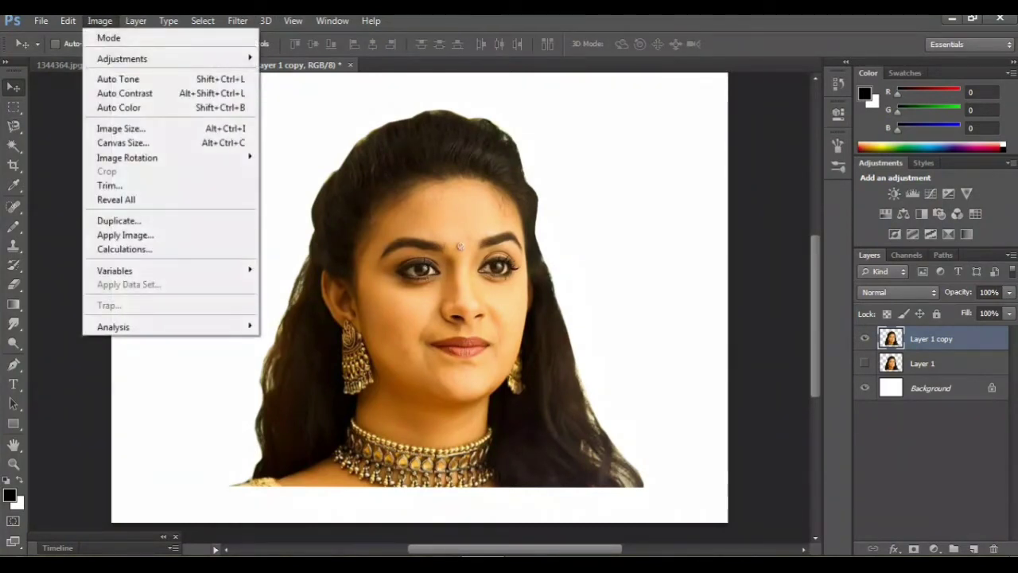
click(118, 79)
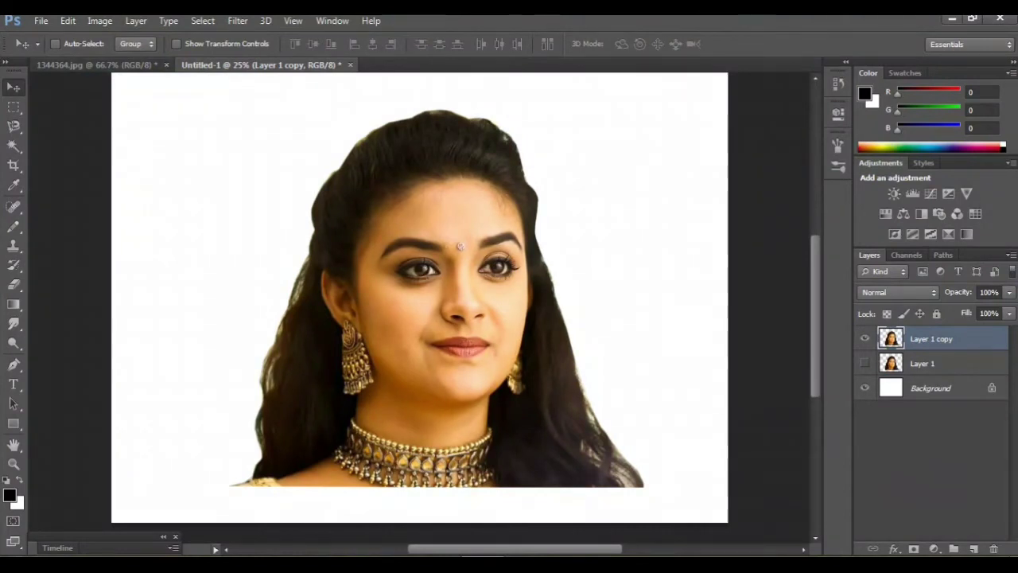
click(100, 20)
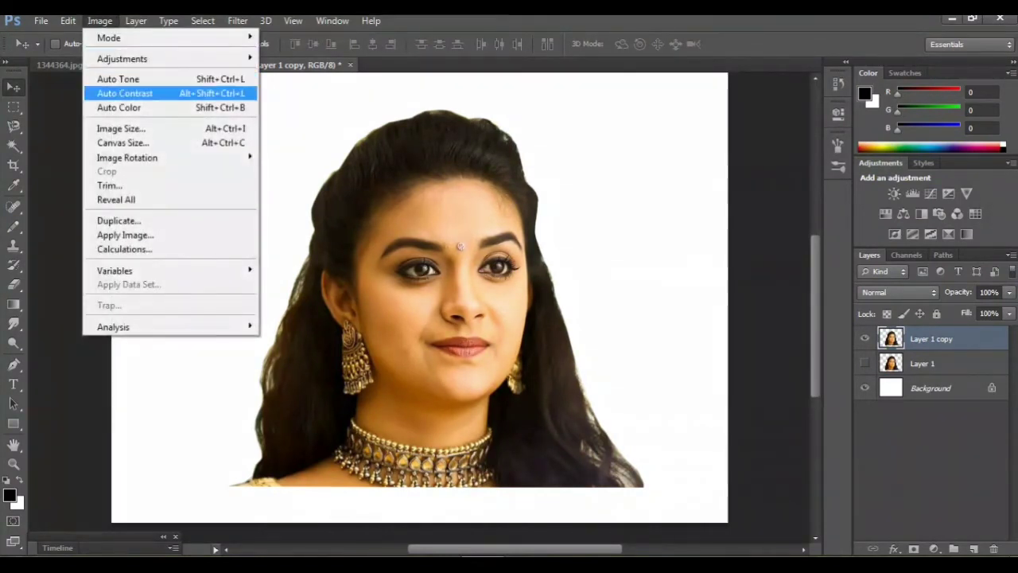
click(119, 93)
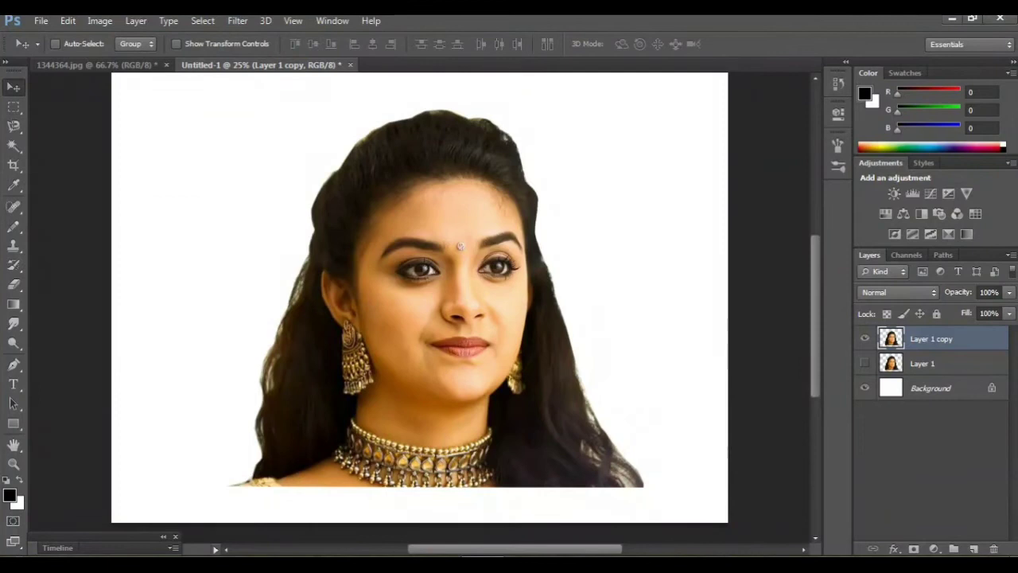
scroll(419, 302, up, 2)
click(100, 21)
key(ctrl+plus)
Select the Smudge tool and zoom in to 100% on the face
key(t)
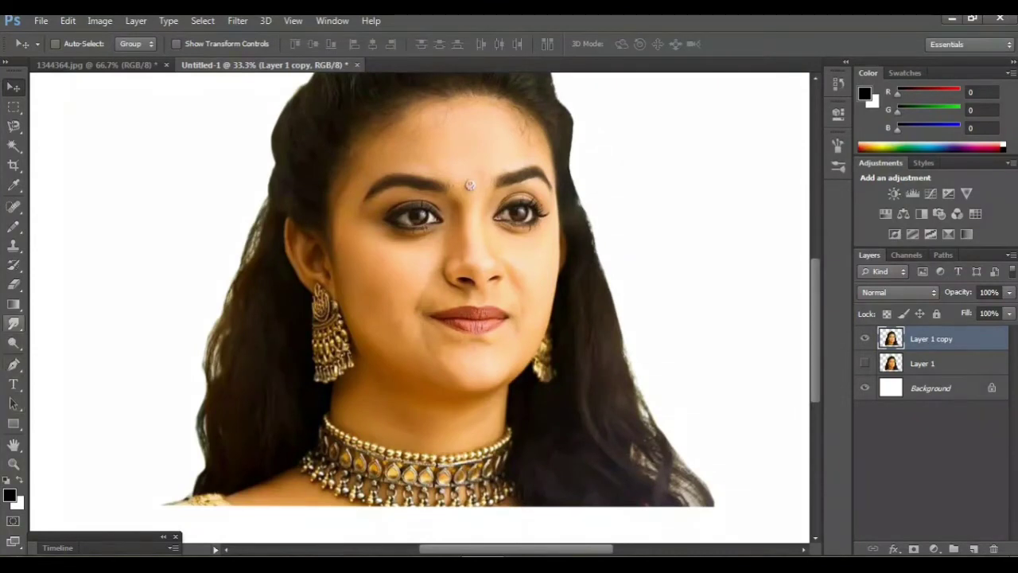
click(14, 323)
click(81, 350)
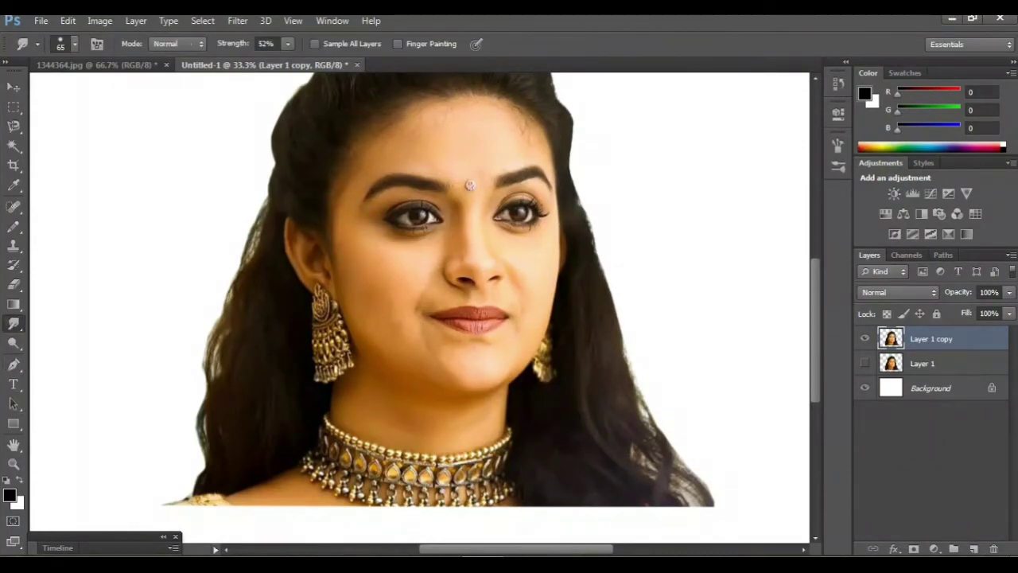
key(ctrl+plus)
key(ctrl+plus)
key(ctrl+plus)
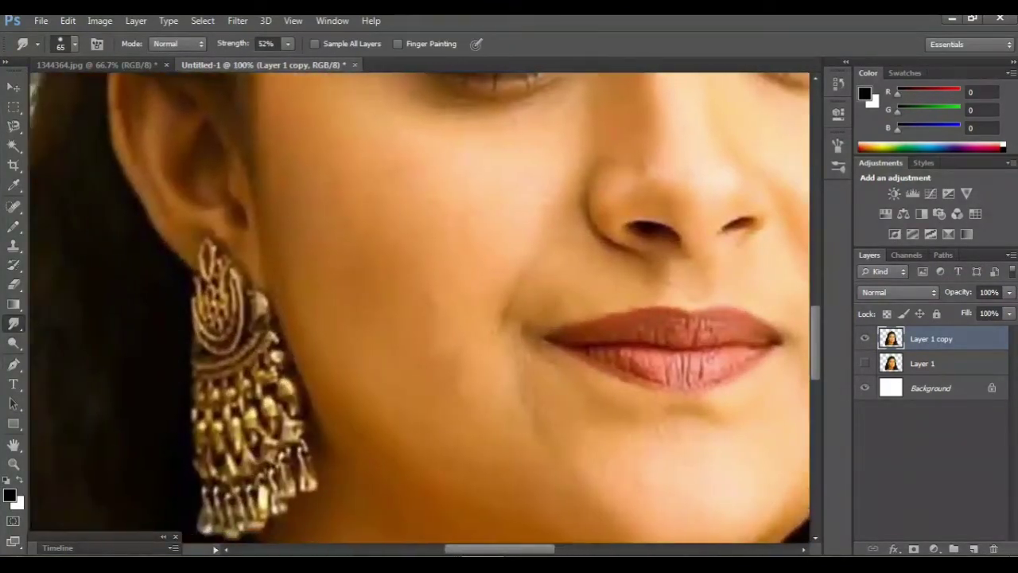
scroll(420, 308, up, 2)
scroll(420, 308, up, 4)
scroll(420, 308, up, 4)
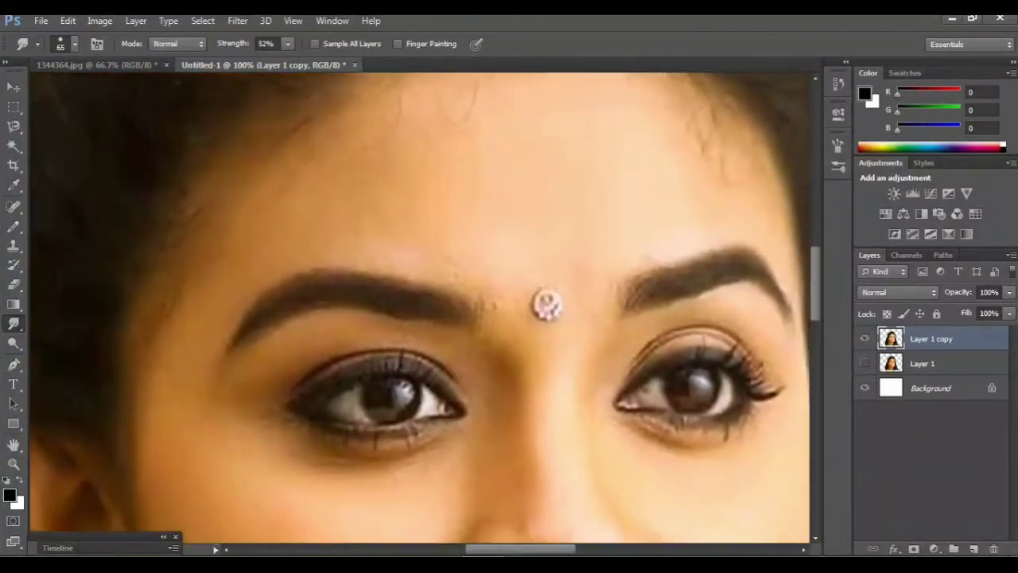
scroll(419, 308, up, 1)
Apply Unsharp Mask with Amount 129%, Radius 5.4 pixels, Threshold 0
click(237, 21)
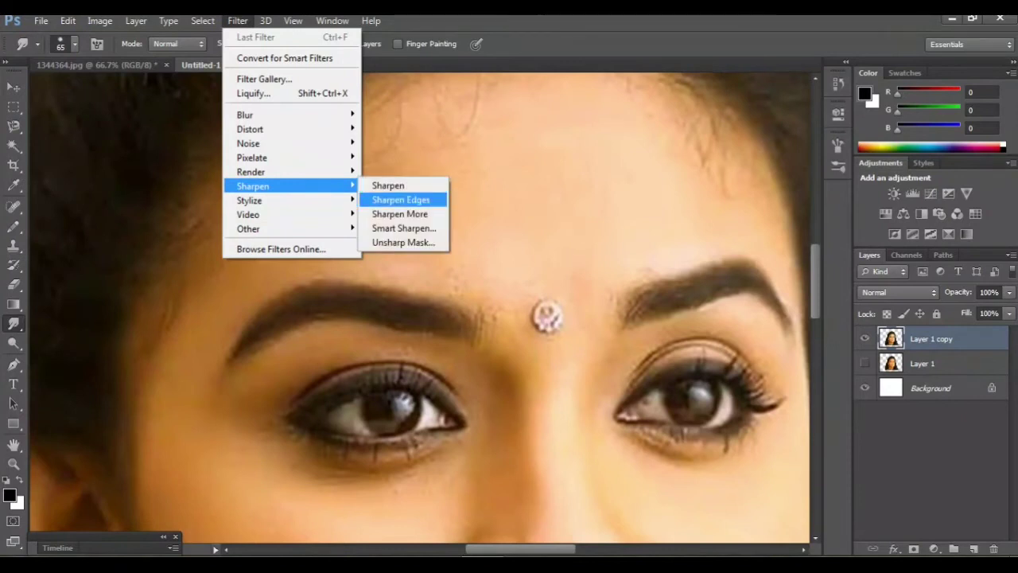
click(404, 242)
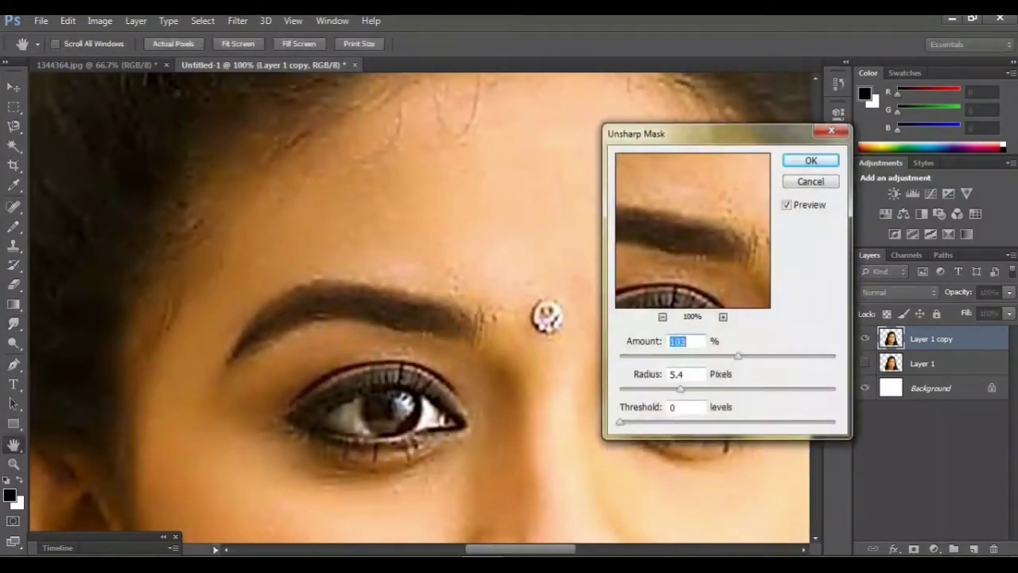
key(ctrl+minus)
key(ctrl+minus)
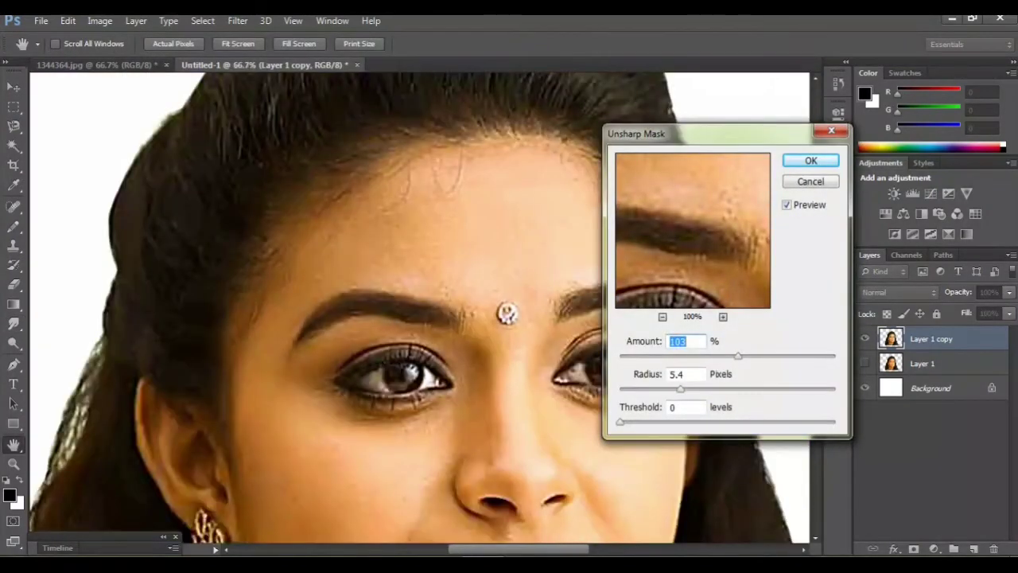
key(ctrl+minus)
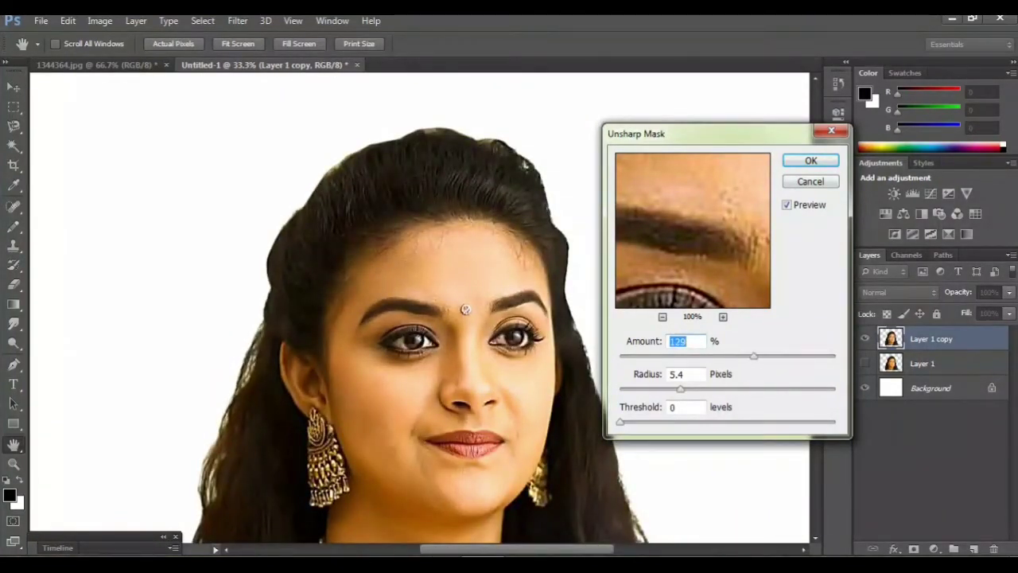
key(Return)
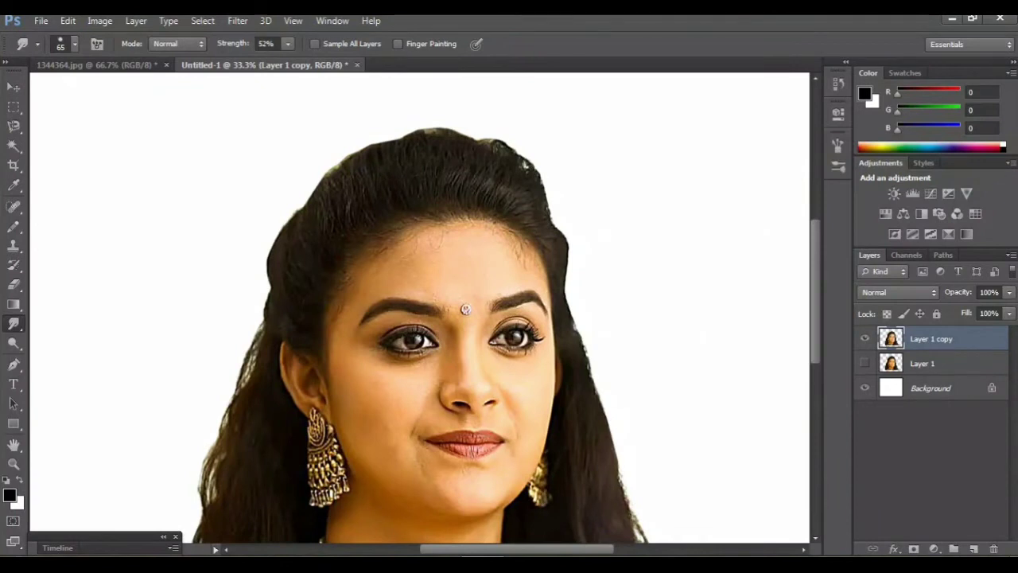
Enlarge the smudge brush and smear the left eyebrow's tail, middle, upper edge and inner end
key(ctrl+plus)
key(ctrl+plus)
key(ctrl+plus)
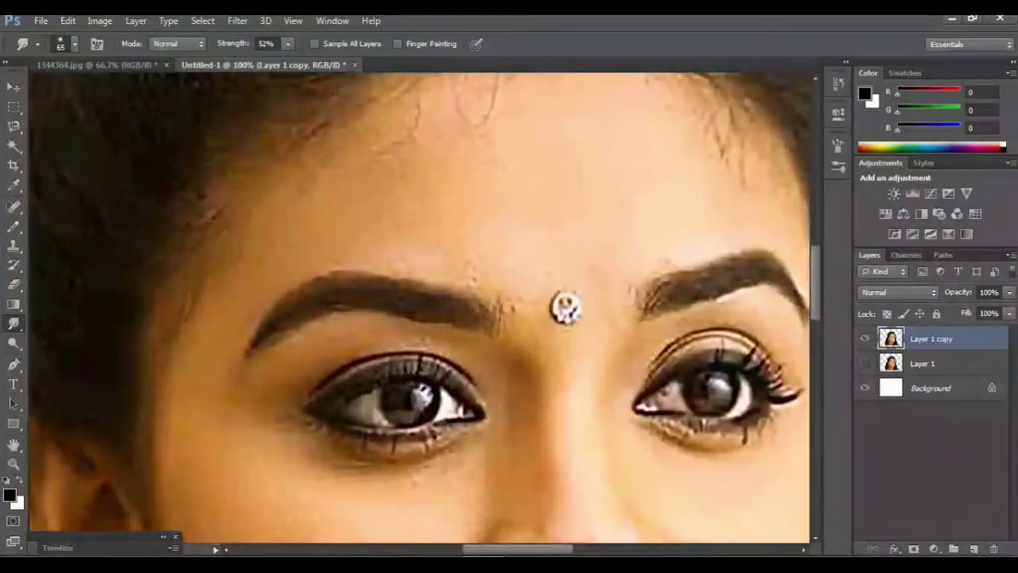
scroll(420, 306, up, 2)
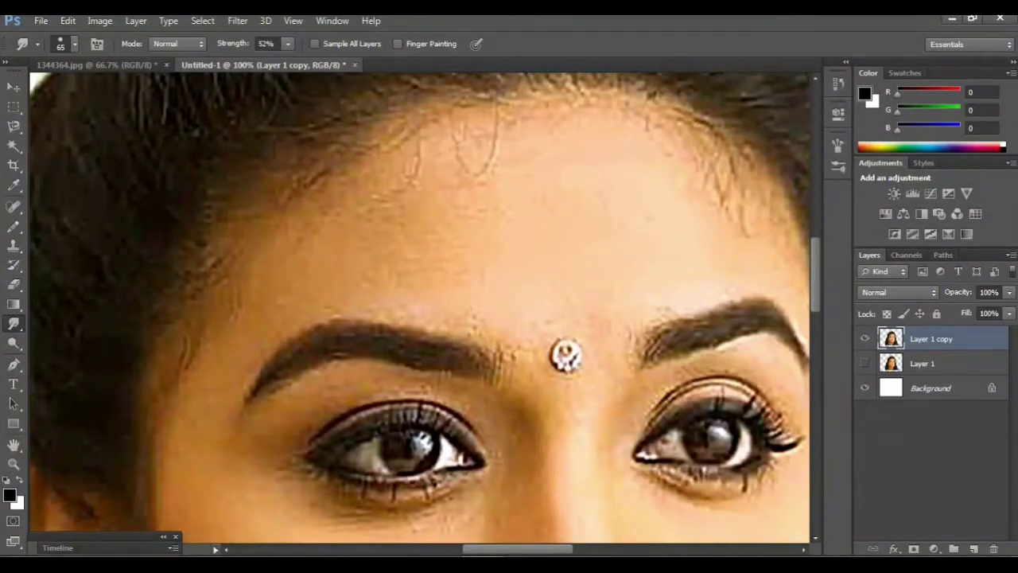
key(bracketright)
drag(566, 356, 411, 234)
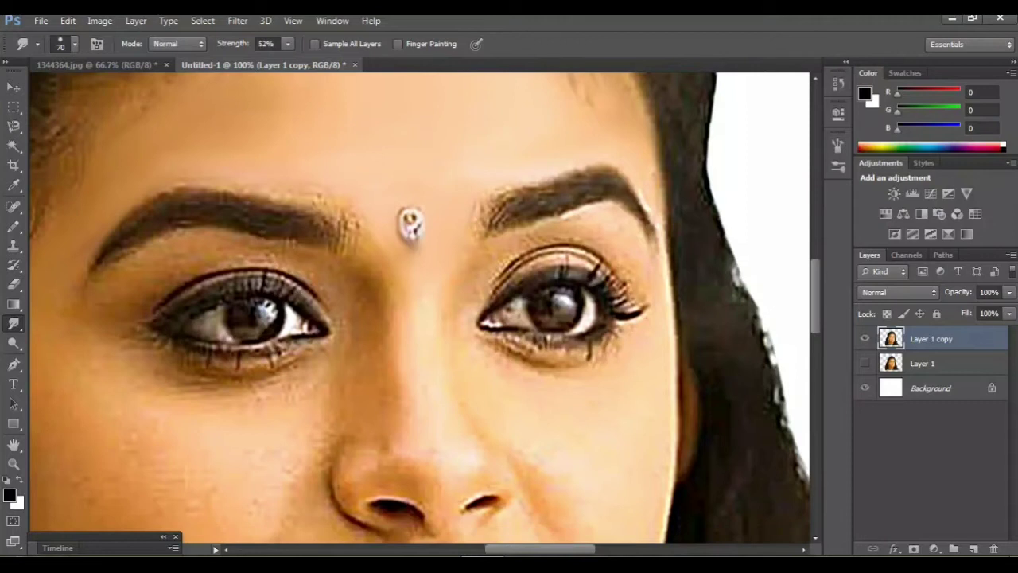
key(ctrl+plus)
scroll(420, 309, left, 3)
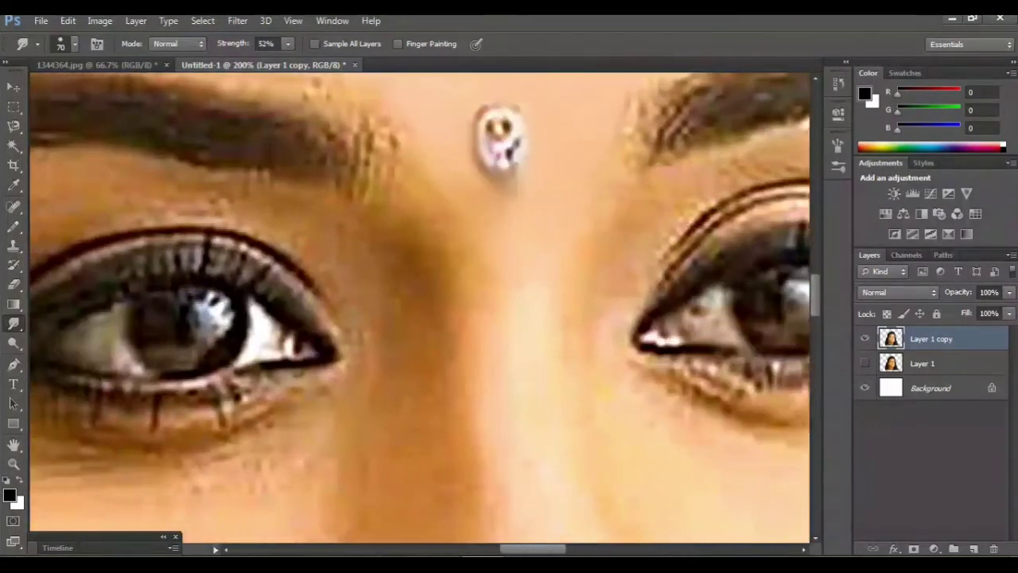
scroll(420, 309, left, 5)
scroll(420, 309, up, 2)
scroll(420, 308, up, 2)
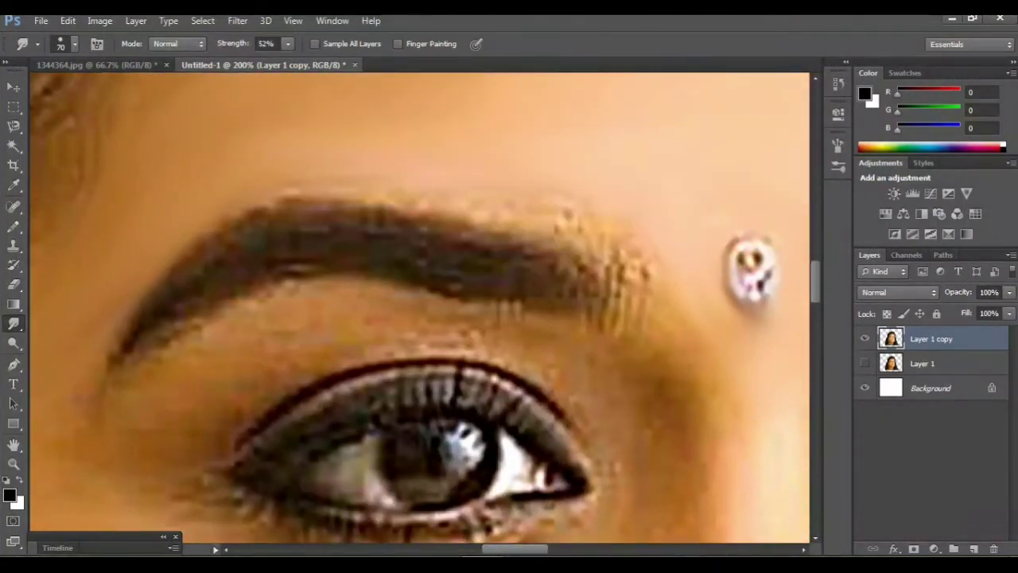
mouse_move(531, 259)
mouse_down()
mouse_move(608, 238)
mouse_move(646, 246)
mouse_up()
mouse_move(572, 238)
mouse_down()
mouse_move(434, 248)
mouse_move(315, 203)
mouse_move(263, 209)
mouse_move(215, 270)
mouse_move(112, 354)
mouse_up()
drag(521, 221, 409, 207)
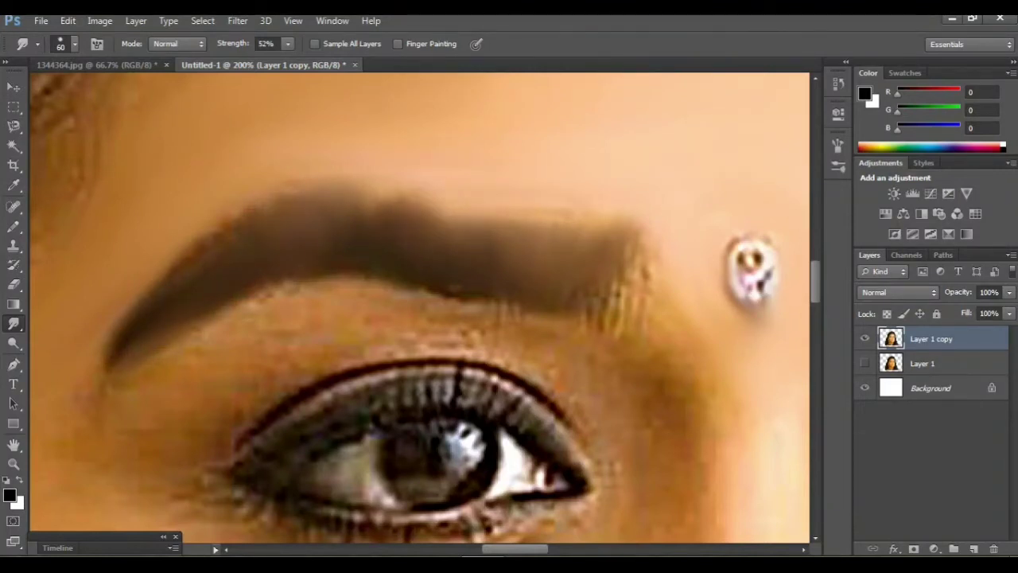
scroll(420, 310, right, 2)
scroll(420, 310, right, 2)
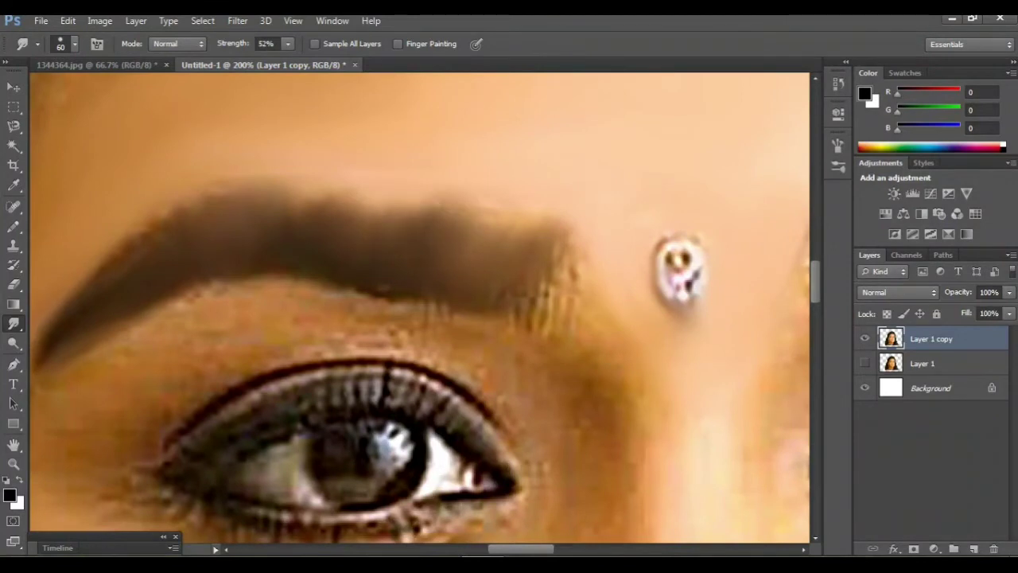
drag(430, 223, 485, 230)
Smooth the left eye's upper eyelid crease toward the outer corner
mouse_move(577, 325)
mouse_down()
mouse_move(506, 206)
mouse_move(525, 271)
mouse_move(509, 306)
mouse_up()
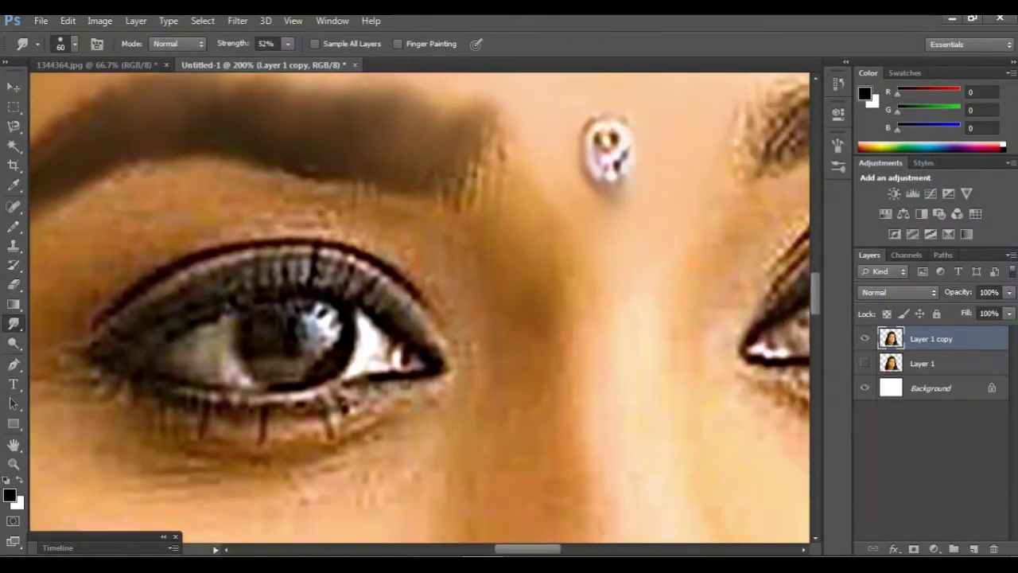
scroll(419, 307, left, 3)
mouse_move(505, 231)
mouse_down()
mouse_move(478, 251)
mouse_move(358, 235)
mouse_move(238, 246)
mouse_move(247, 252)
mouse_up()
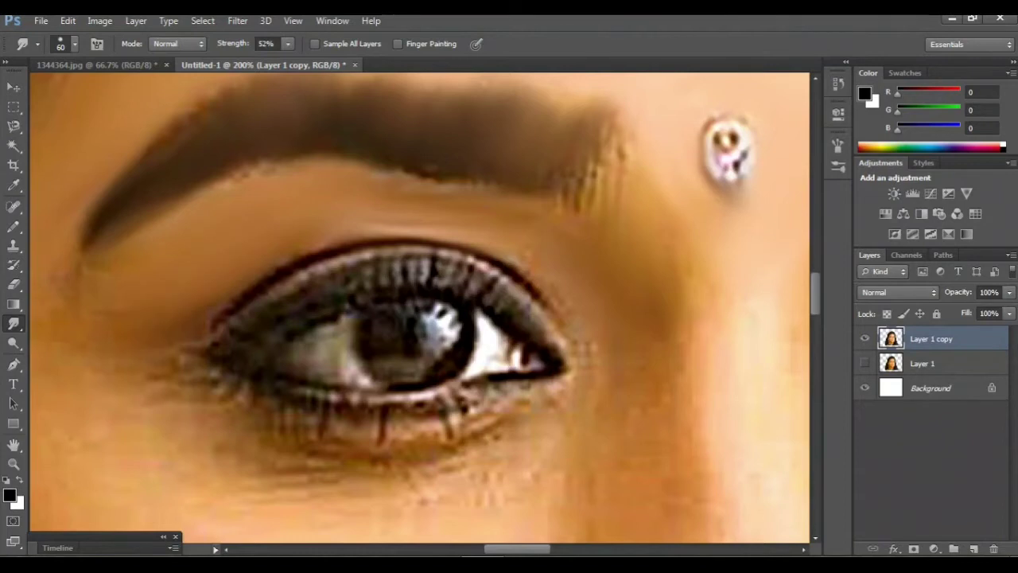
mouse_move(332, 226)
mouse_down()
mouse_move(433, 235)
mouse_move(548, 295)
mouse_up()
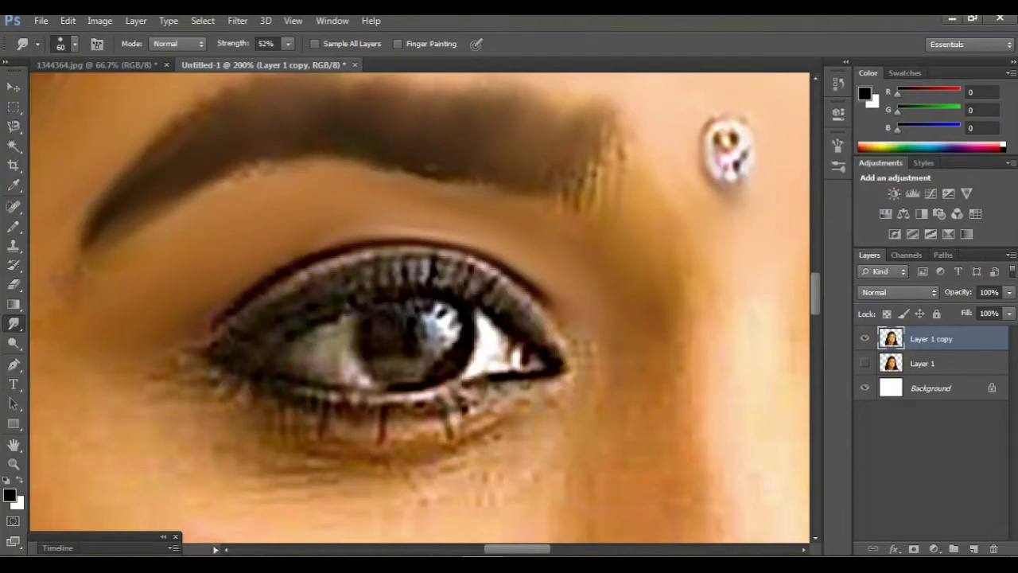
Change Smudge tool options by shortcut, then zoom to 200% and pan to the right eye
key(q)
key(q)
scroll(420, 302, down, 10)
scroll(420, 302, up, 3)
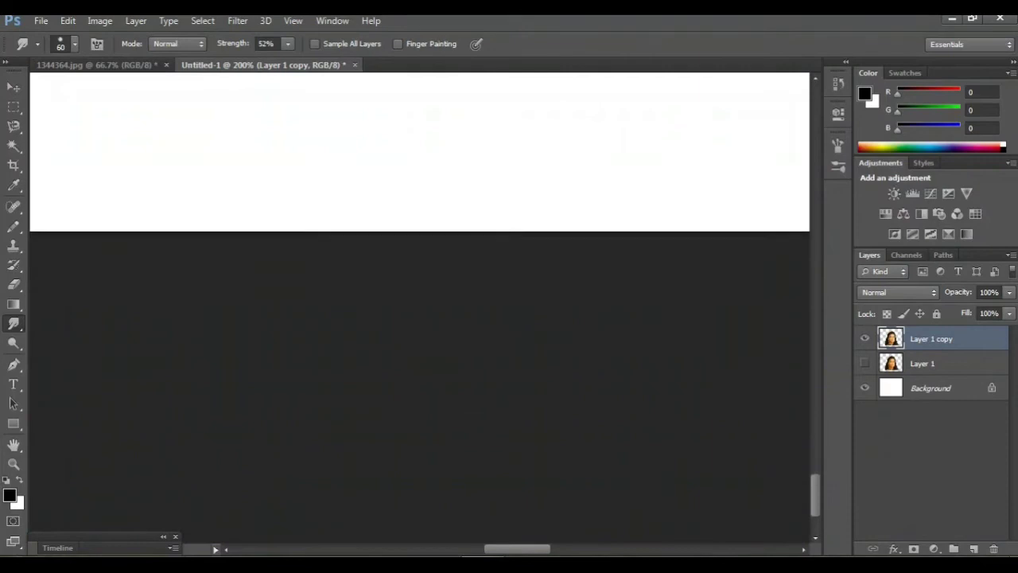
scroll(419, 302, up, 5)
key(alt+shift+y)
key(shift+minus)
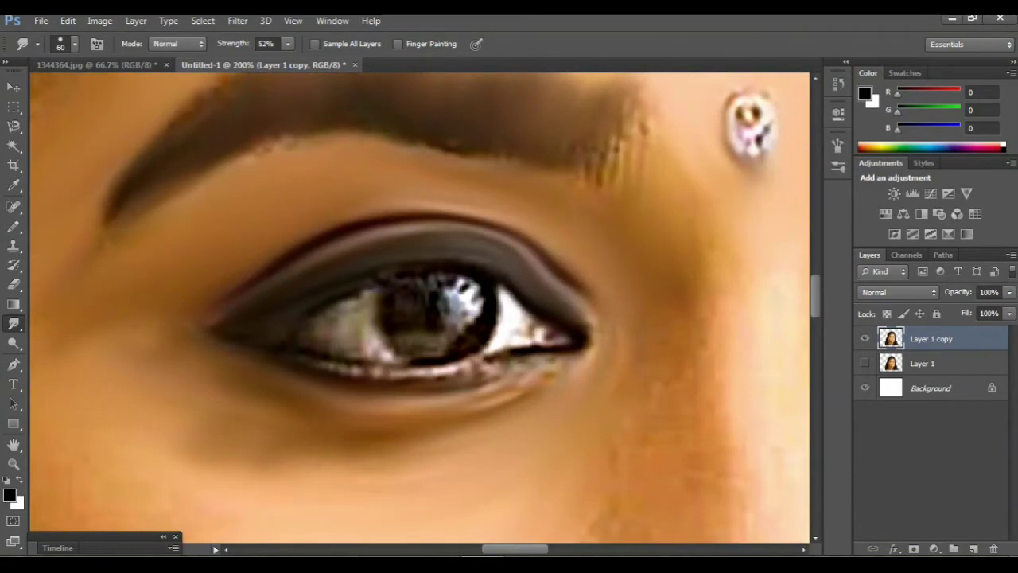
scroll(419, 308, down, 3)
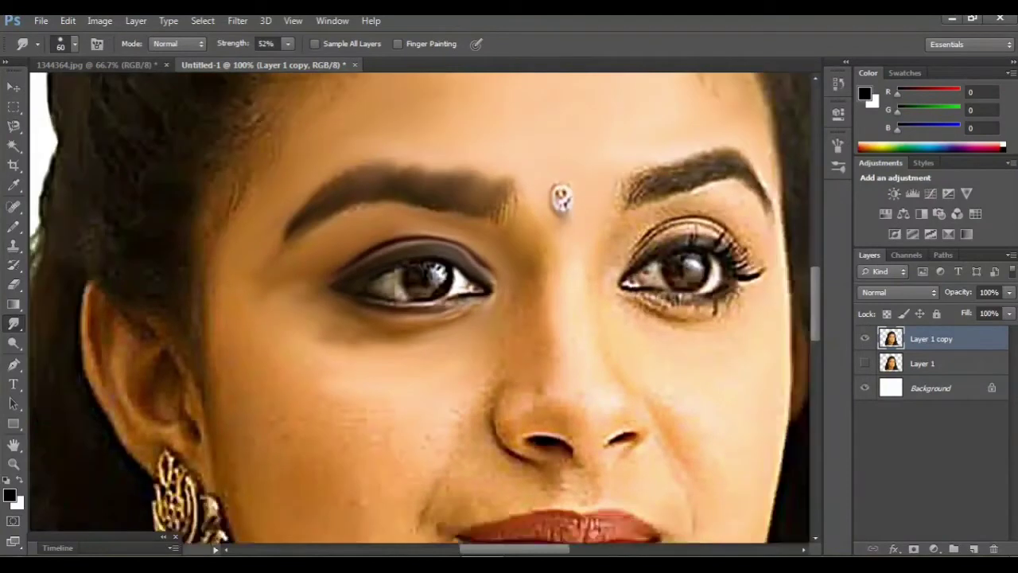
key(ctrl+plus)
key(ctrl+plus)
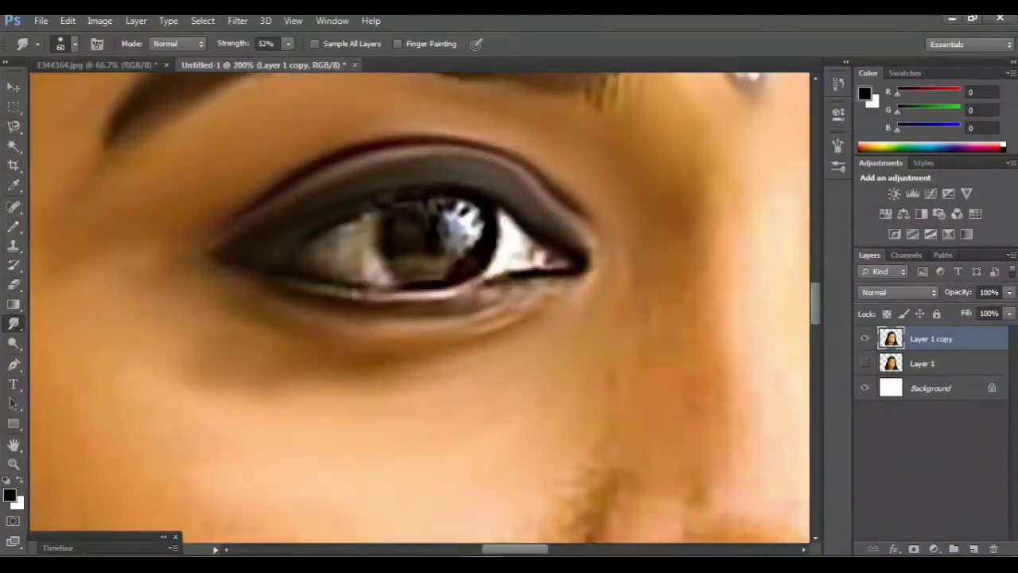
scroll(420, 308, right, 2)
scroll(420, 308, right, 1)
scroll(420, 308, right, 2)
scroll(420, 308, right, 2)
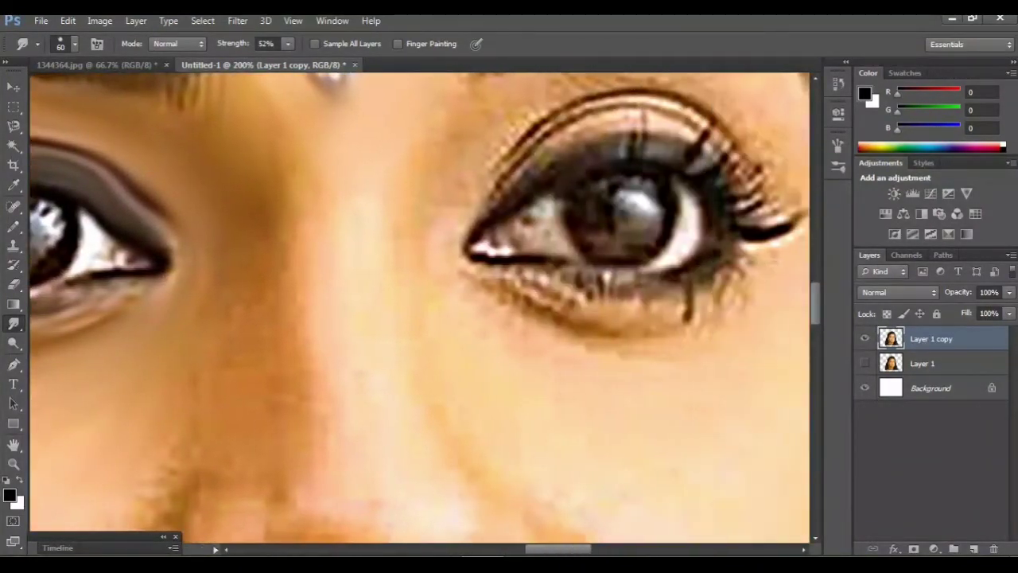
scroll(420, 307, up, 3)
scroll(420, 307, up, 1)
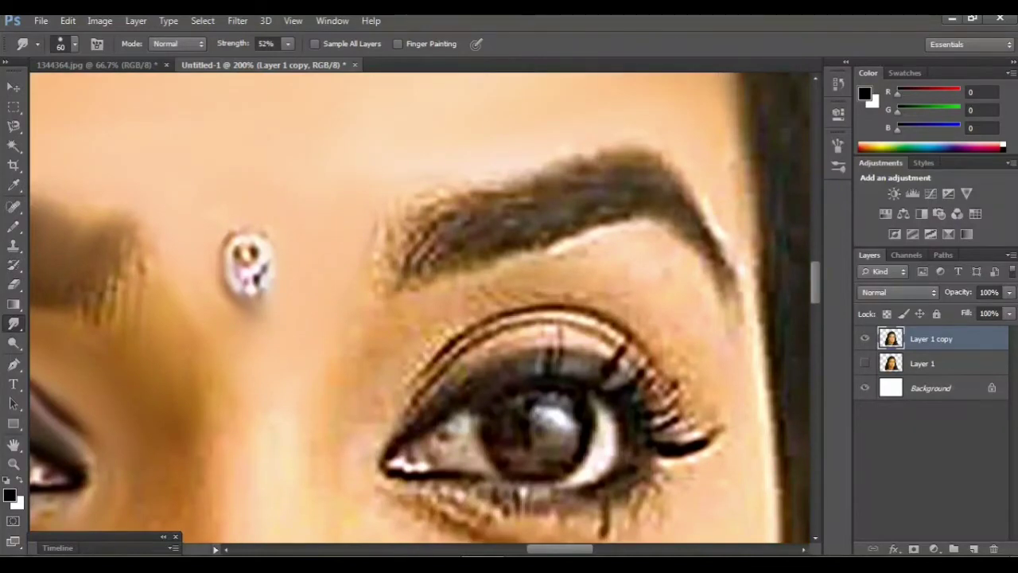
Smudge the right eyebrow from inner start to tail into smooth painted strokes
drag(422, 238, 477, 191)
drag(397, 262, 493, 183)
drag(482, 251, 525, 187)
drag(470, 214, 605, 153)
mouse_move(603, 188)
mouse_down()
mouse_move(672, 147)
mouse_move(728, 271)
mouse_up()
drag(374, 251, 410, 208)
Smooth the brow-bone skin and blend the face edge into the dark hair
mouse_move(458, 326)
mouse_down()
mouse_move(556, 286)
mouse_move(636, 271)
mouse_move(672, 298)
mouse_up()
drag(728, 318, 763, 430)
mouse_move(756, 199)
mouse_down()
mouse_move(755, 239)
mouse_move(728, 310)
mouse_up()
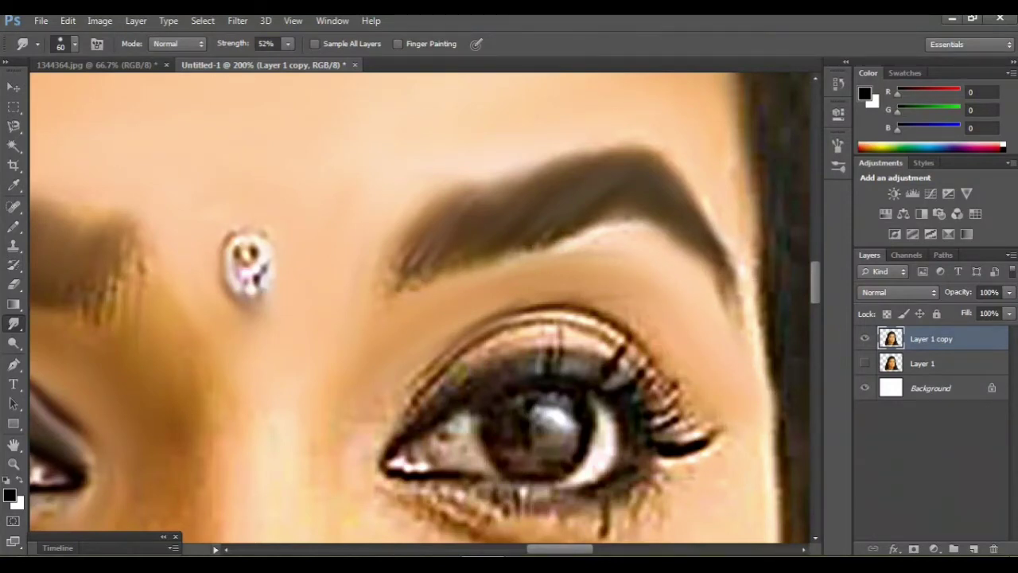
scroll(422, 306, down, 3)
Smear the upper and outer-corner lashes into smooth dark eyeshadow
mouse_move(409, 342)
mouse_down()
mouse_move(477, 278)
mouse_move(573, 243)
mouse_move(636, 282)
mouse_move(676, 334)
mouse_up()
scroll(652, 326, down, 2)
mouse_move(398, 322)
mouse_down()
mouse_move(453, 255)
mouse_move(517, 233)
mouse_move(576, 244)
mouse_move(636, 303)
mouse_move(699, 326)
mouse_up()
drag(668, 274, 720, 314)
scroll(684, 302, down, 1)
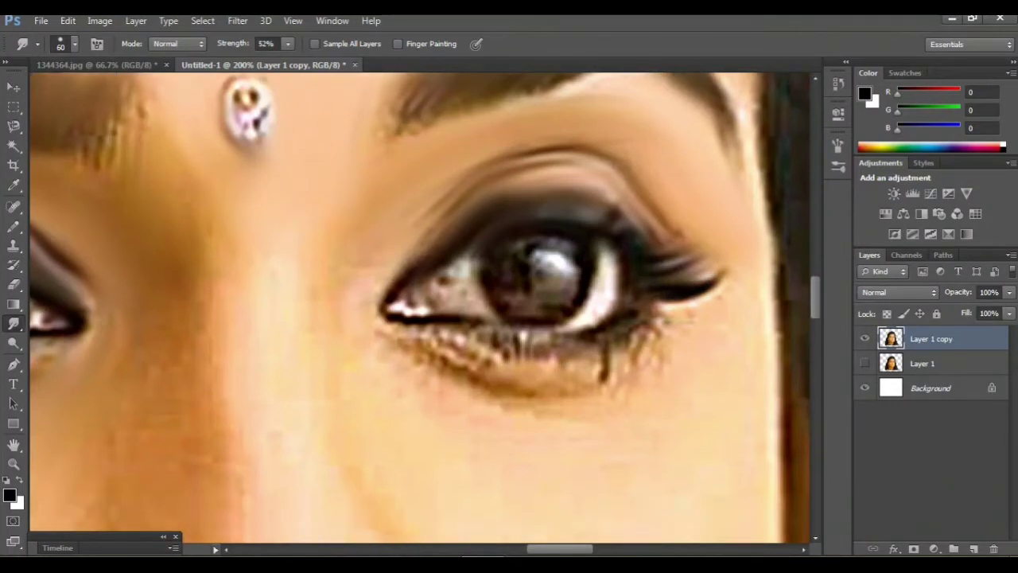
Soften the lower lashes, under-eye crease and inner-corner skin into soft shadow
mouse_move(390, 322)
mouse_down()
mouse_move(453, 350)
mouse_move(529, 358)
mouse_move(620, 350)
mouse_move(676, 326)
mouse_up()
mouse_move(441, 342)
mouse_down()
mouse_move(541, 370)
mouse_move(628, 350)
mouse_up()
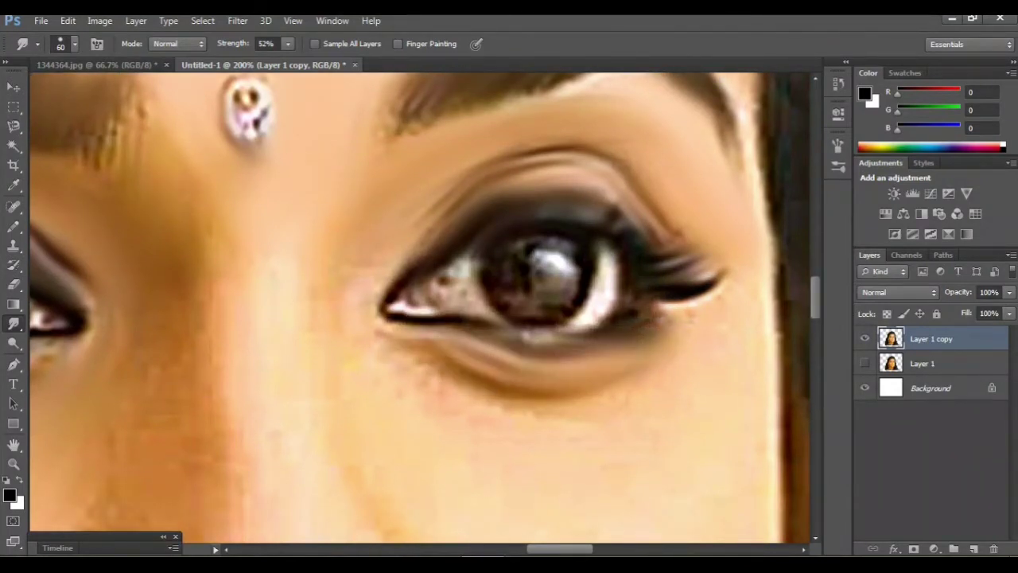
mouse_move(378, 270)
mouse_down()
mouse_move(350, 287)
mouse_move(330, 326)
mouse_up()
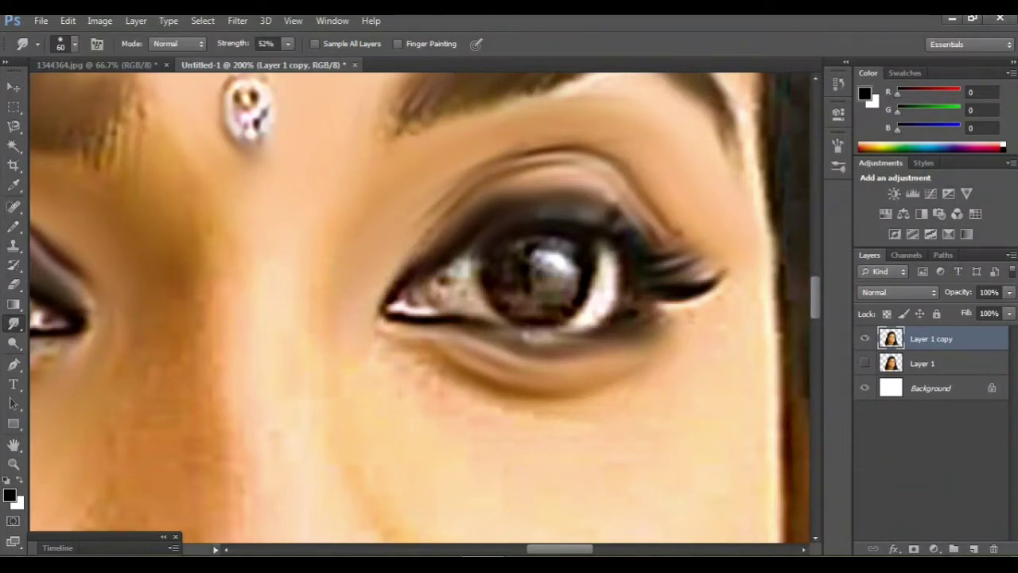
scroll(425, 308, down, 3)
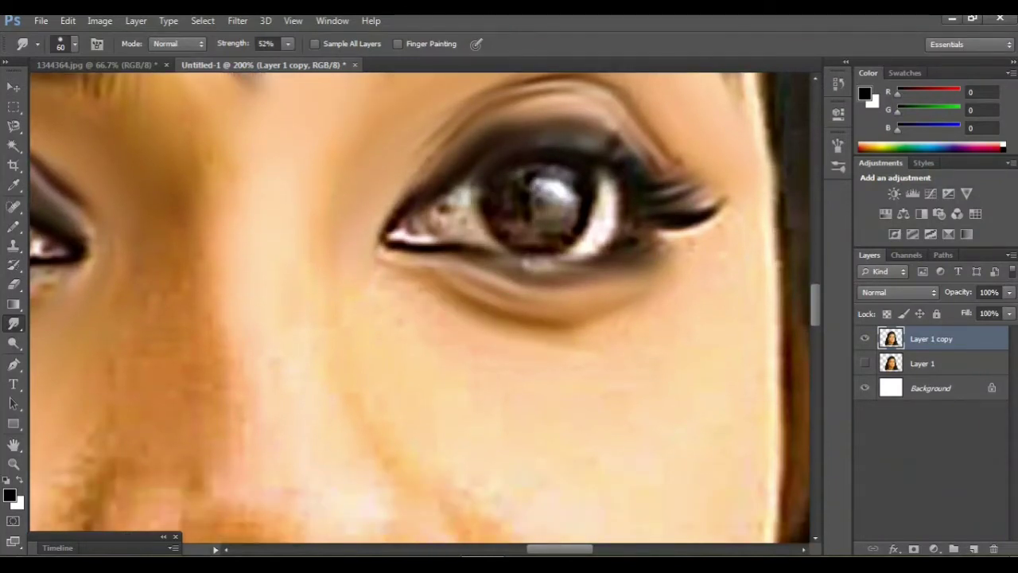
Zoom out to survey the whole face, then zoom in close on the nose
scroll(424, 308, down, 5)
scroll(425, 308, down, 1)
scroll(425, 308, down, 1)
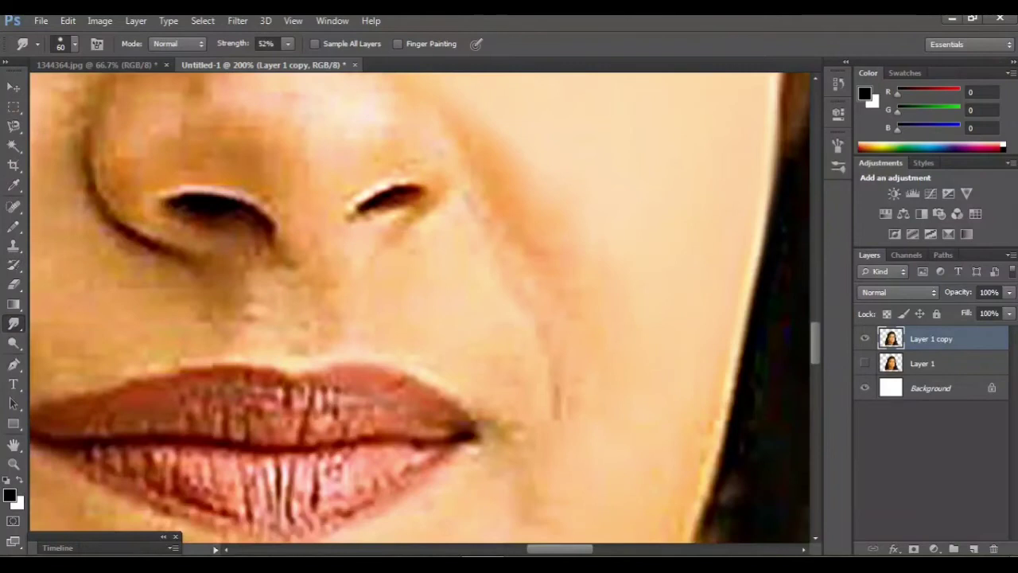
scroll(425, 307, up, 2)
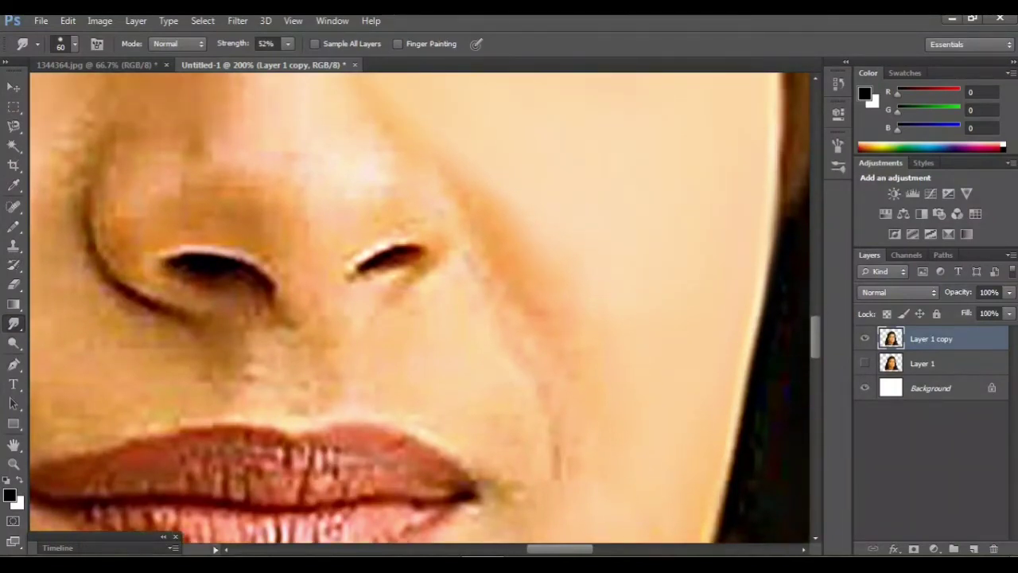
scroll(424, 308, down, 4)
scroll(425, 308, down, 2)
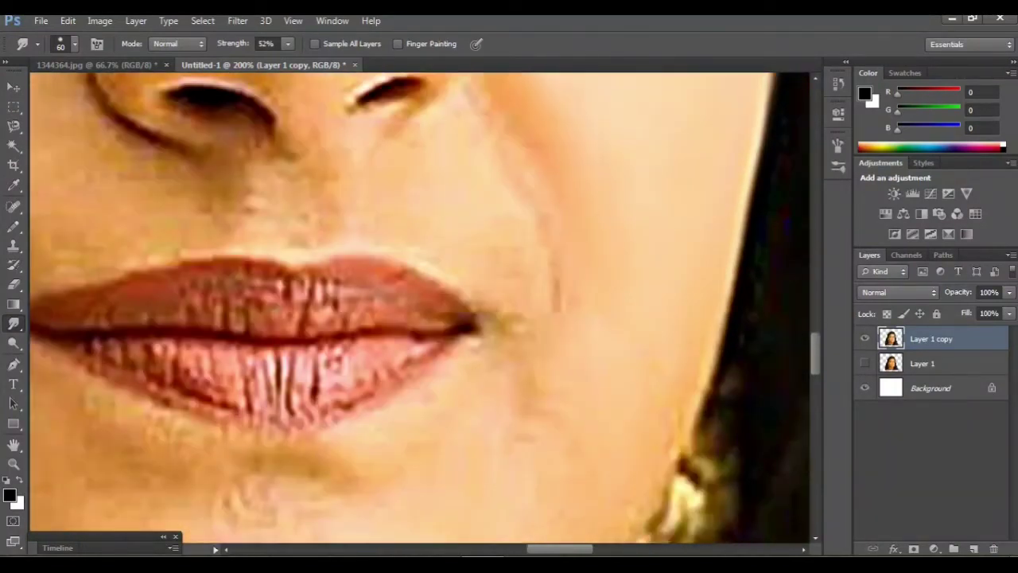
scroll(424, 308, down, 3)
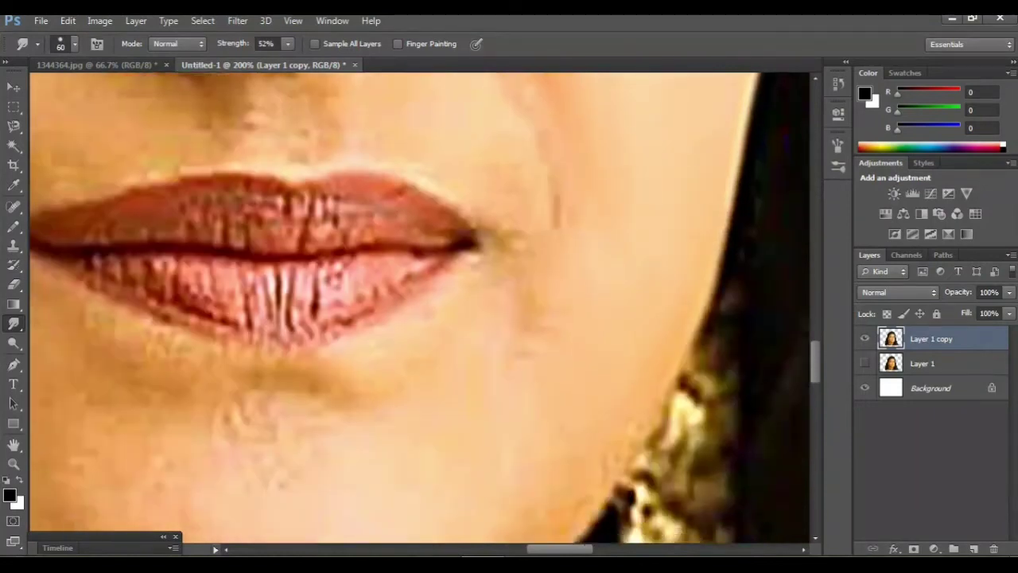
scroll(424, 307, down, 1)
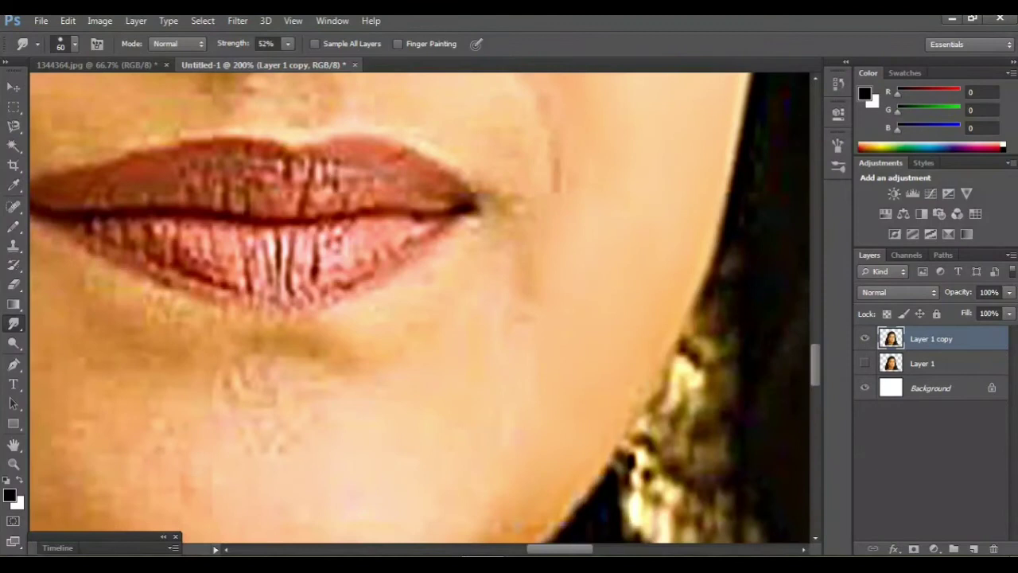
key(ctrl+minus)
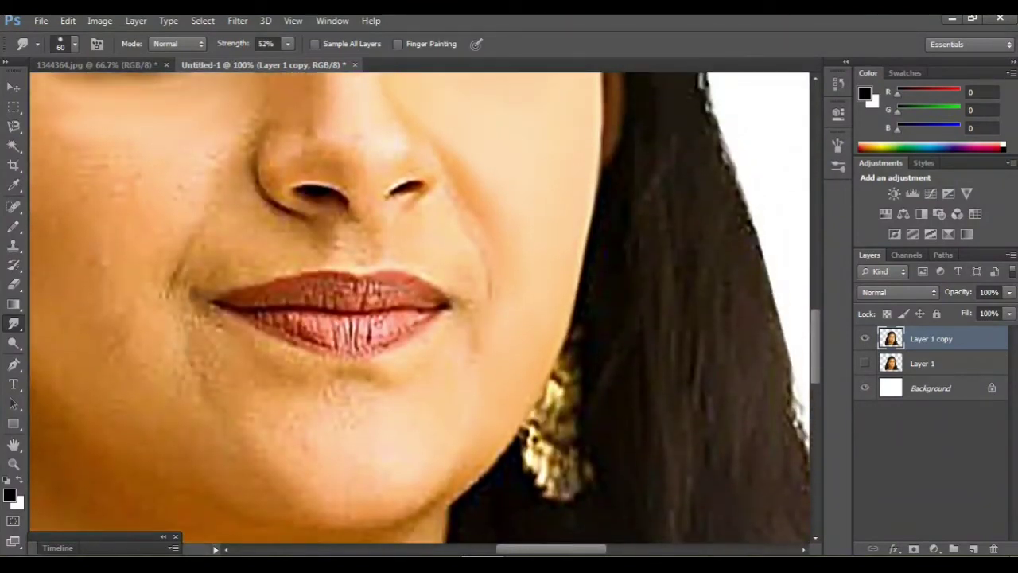
scroll(421, 307, up, 4)
scroll(420, 308, left, 3)
key(ctrl+minus)
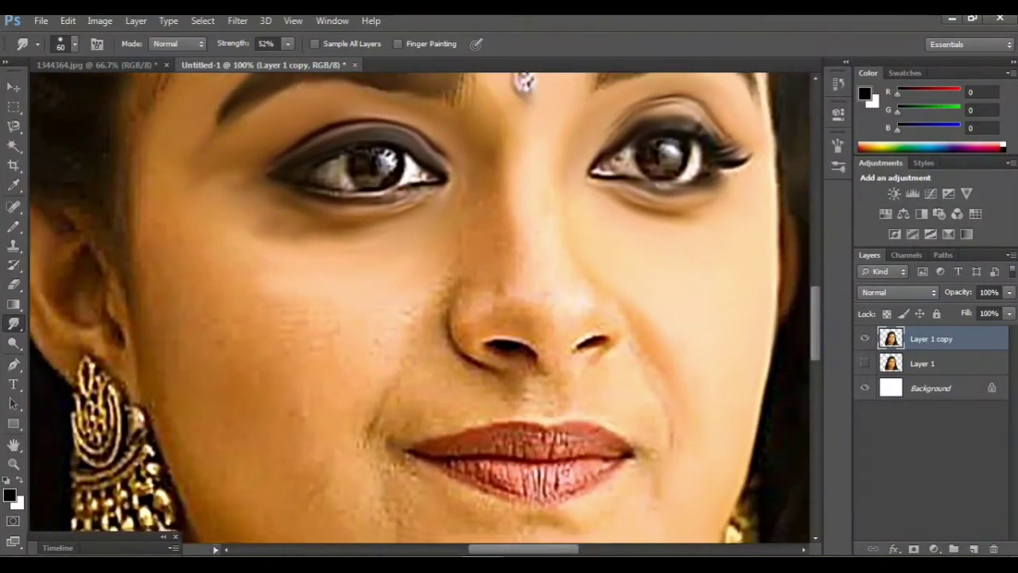
scroll(421, 307, down, 1)
scroll(420, 308, up, 1)
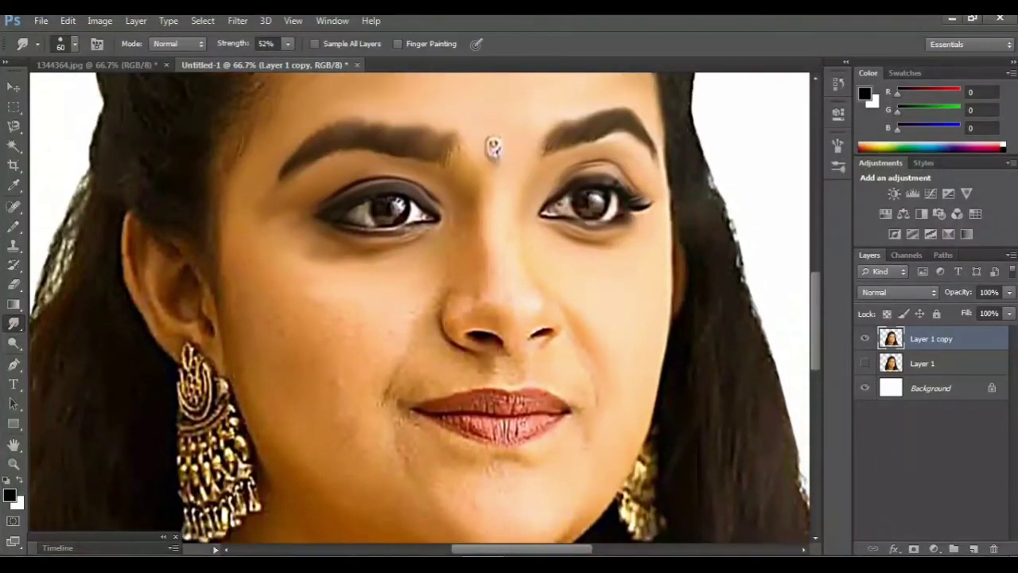
key(ctrl+plus)
key(ctrl+plus)
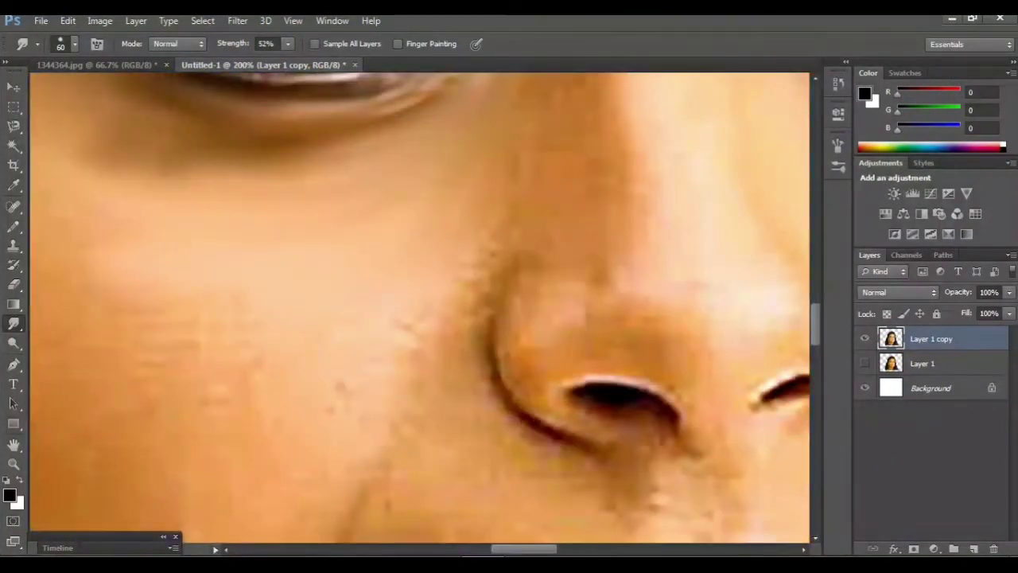
scroll(421, 308, right, 2)
scroll(421, 308, up, 2)
scroll(420, 308, up, 2)
Smudge the side and length of the nose bridge into smooth skin
drag(433, 206, 386, 340)
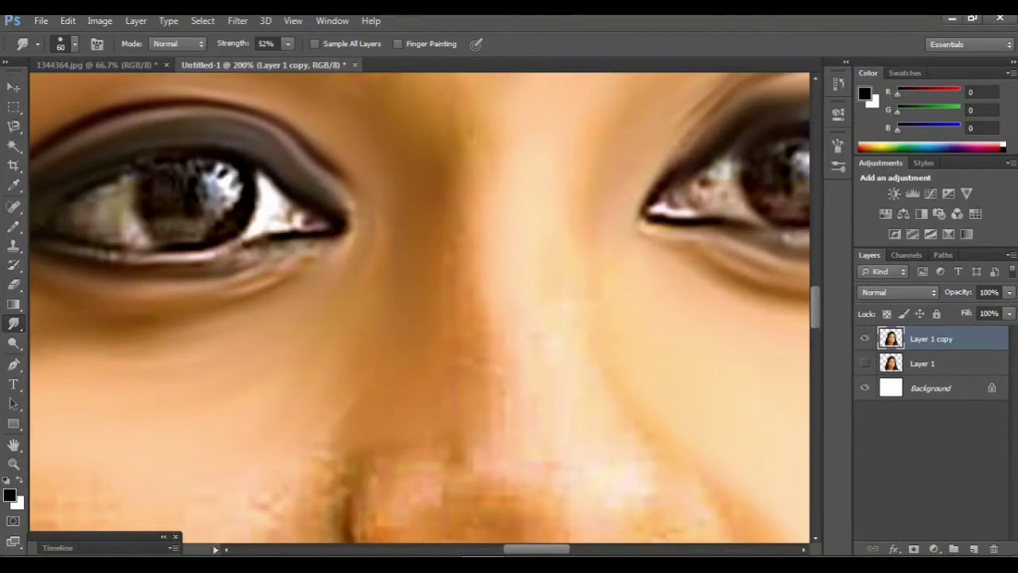
scroll(421, 308, down, 3)
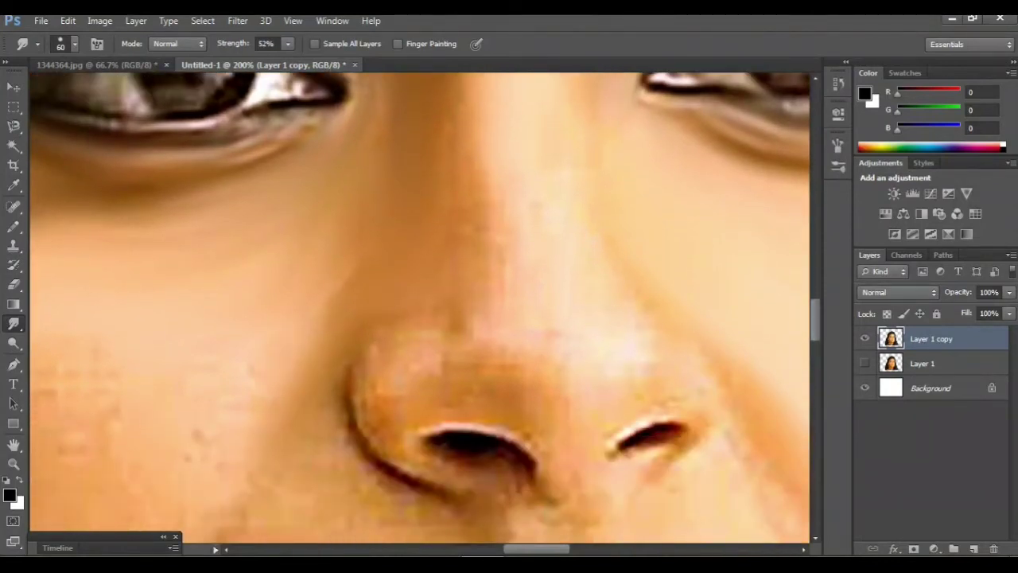
scroll(420, 308, down, 1)
scroll(421, 308, left, 2)
scroll(421, 308, down, 2)
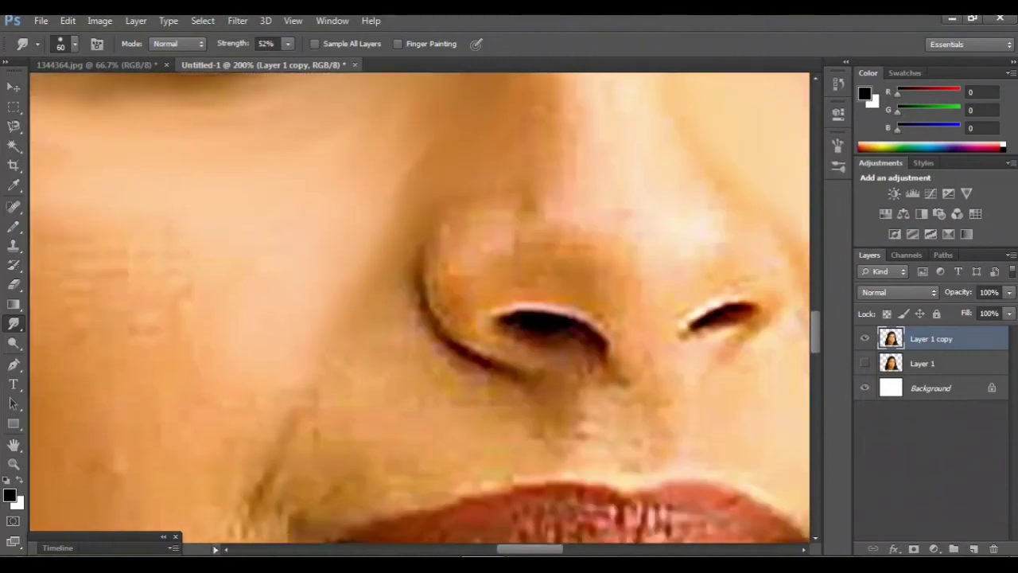
scroll(421, 308, down, 2)
scroll(421, 307, up, 1)
scroll(421, 307, up, 1)
scroll(421, 307, up, 1)
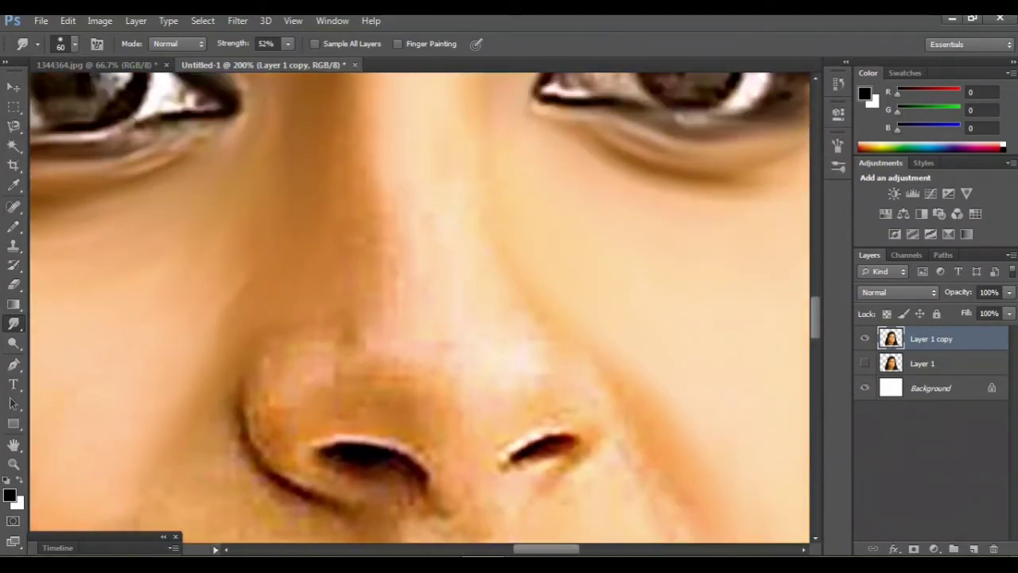
scroll(420, 307, up, 2)
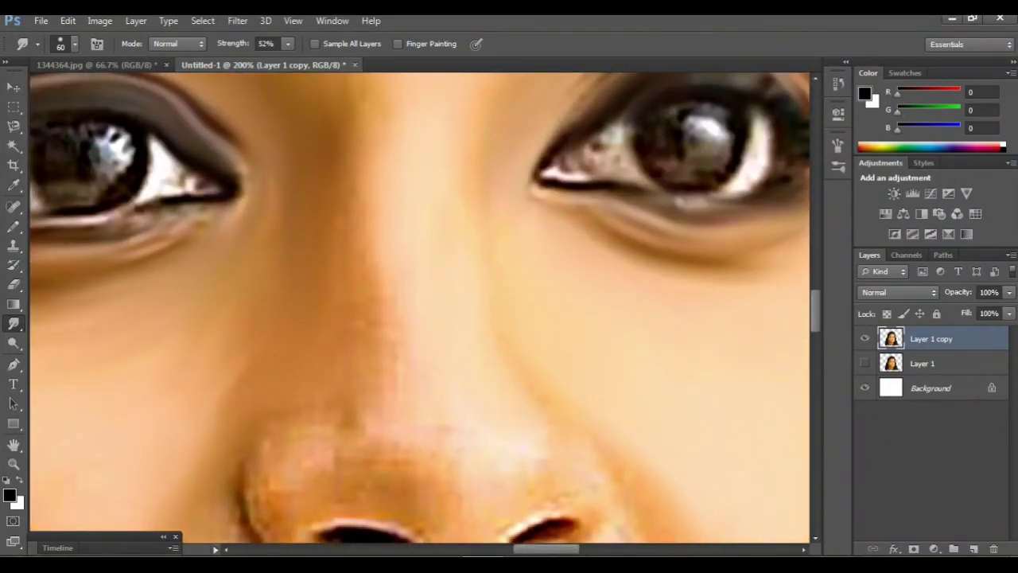
drag(380, 296, 373, 413)
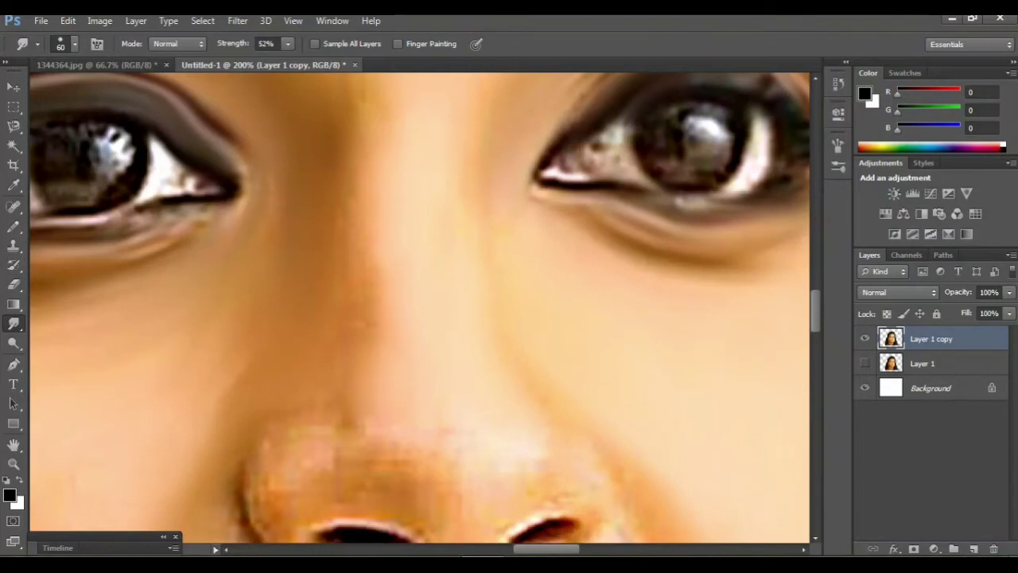
scroll(420, 308, down, 3)
Smooth the nose tip and the blotchy left nostril and its outer edge
drag(414, 350, 469, 318)
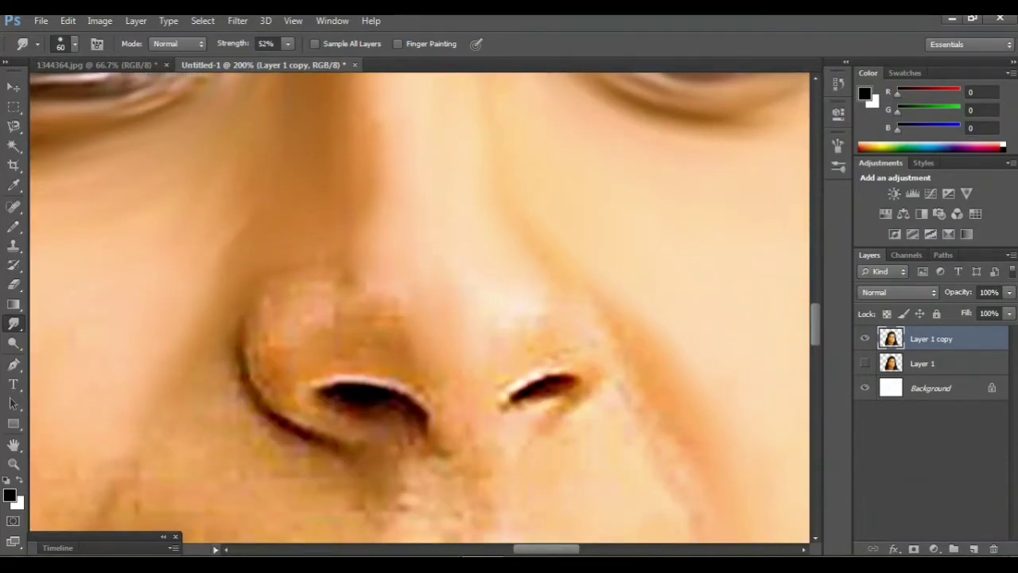
mouse_move(481, 382)
mouse_down()
mouse_move(421, 369)
mouse_move(380, 306)
mouse_up()
mouse_move(398, 354)
mouse_down()
mouse_move(350, 306)
mouse_move(267, 366)
mouse_up()
mouse_move(306, 330)
mouse_down()
mouse_move(254, 406)
mouse_move(326, 469)
mouse_up()
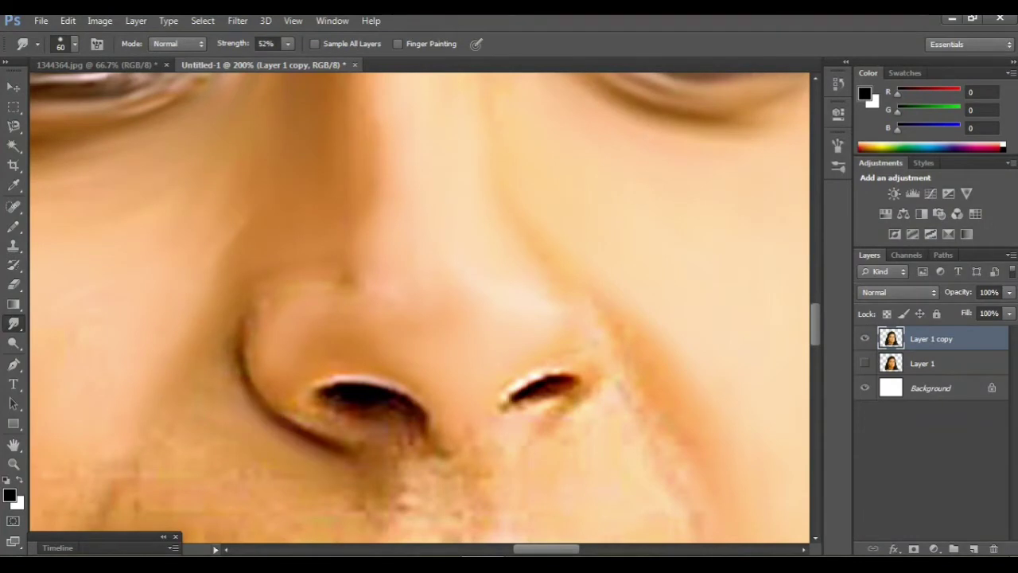
scroll(326, 469, down, 2)
Shrink the smudge brush, zoom out to review the face, then zoom back onto the cheek
key(bracketleft)
key(bracketleft)
key(bracketleft)
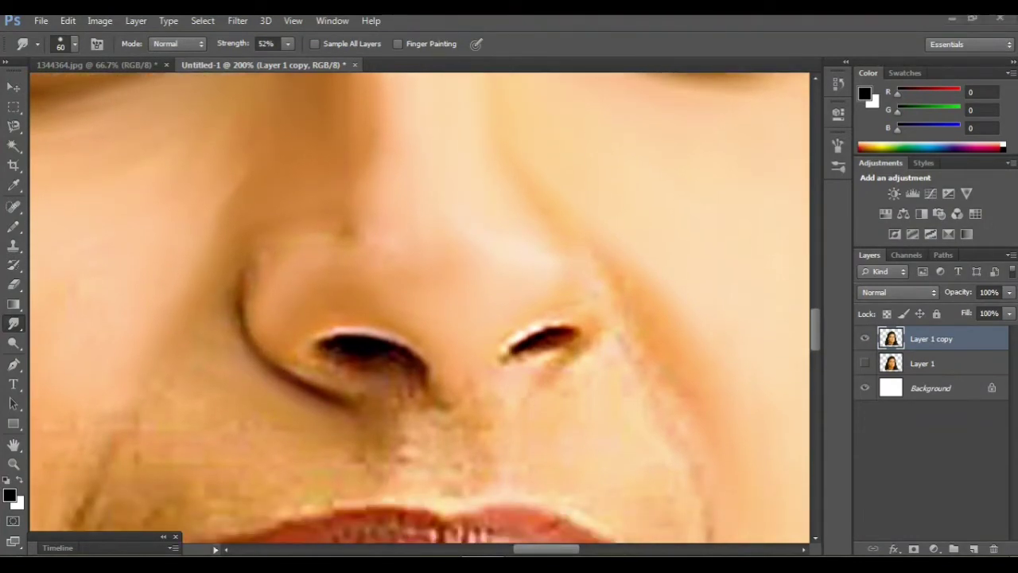
scroll(420, 308, left, 3)
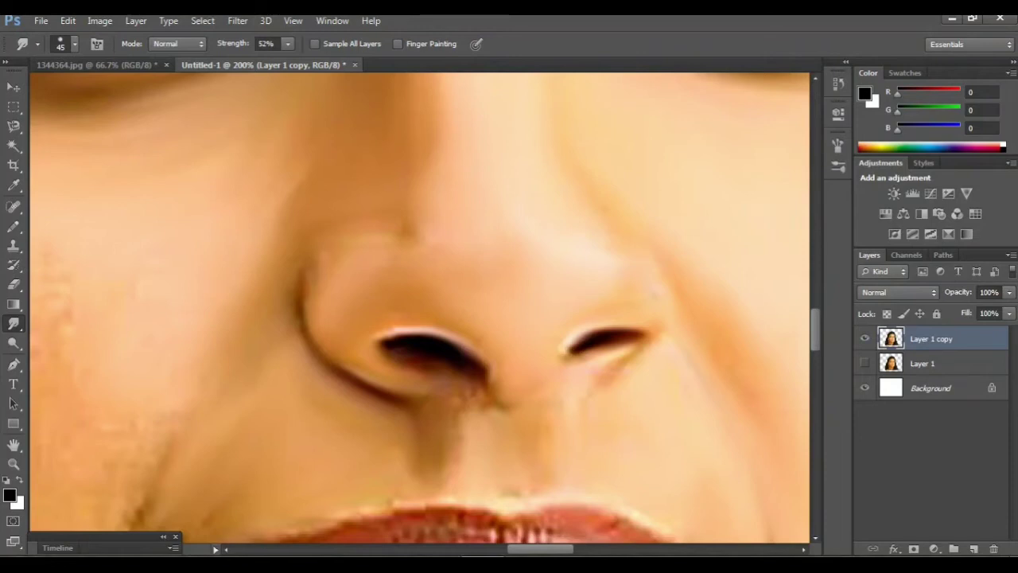
key(ctrl+minus)
scroll(420, 308, up, 2)
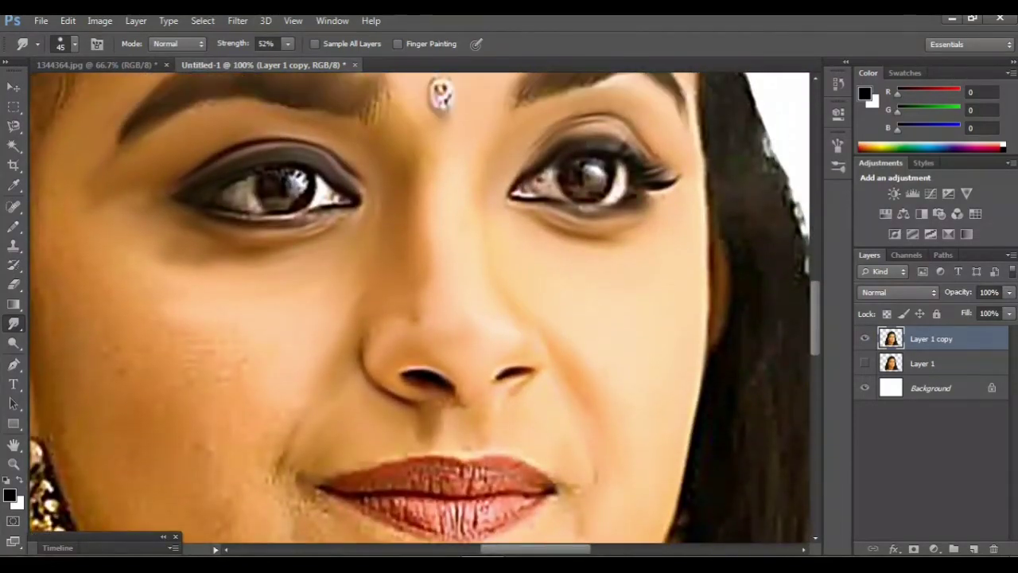
scroll(420, 308, left, 2)
scroll(420, 307, left, 3)
scroll(420, 308, left, 2)
key(ctrl+minus)
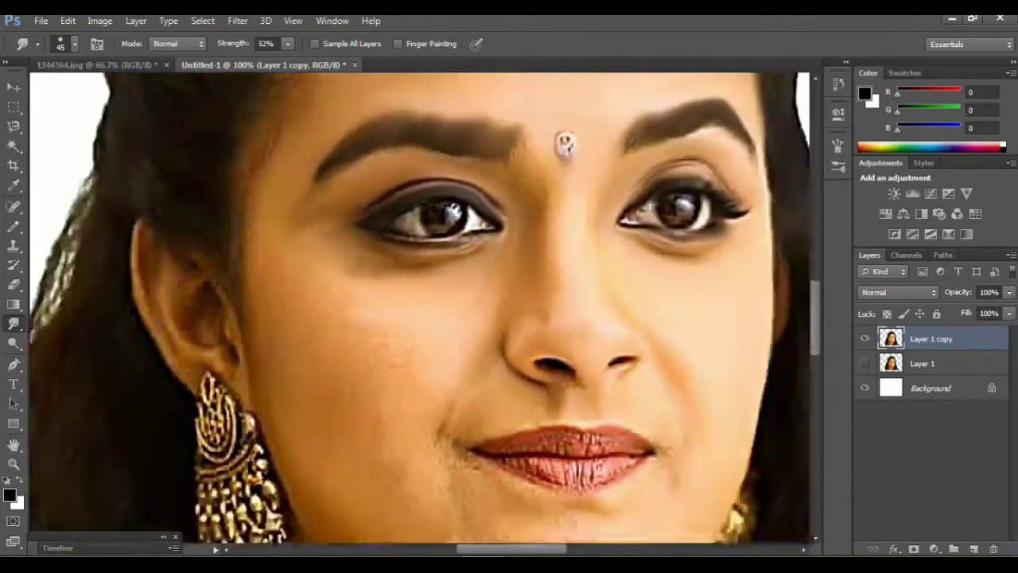
key(ctrl+plus)
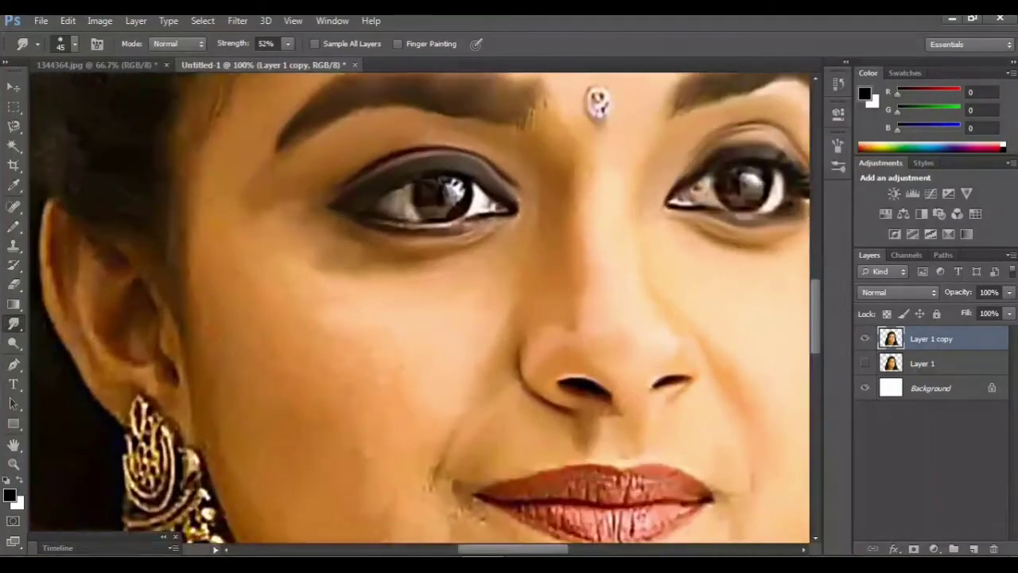
key(ctrl+plus)
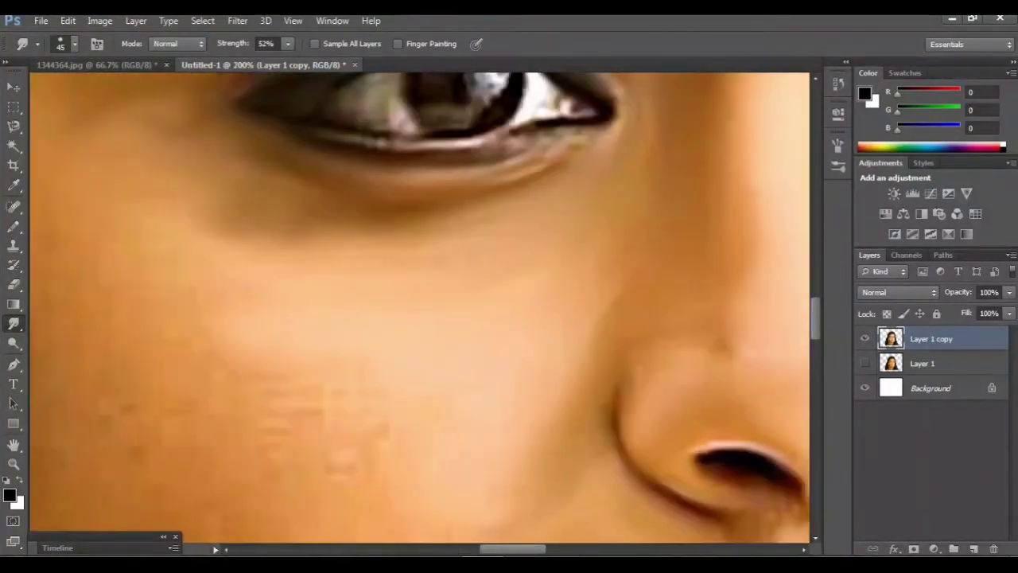
Smudge the cheek skin beside the nose to an even tone
mouse_move(374, 350)
mouse_down()
mouse_move(374, 283)
mouse_move(334, 326)
mouse_up()
drag(381, 239, 350, 341)
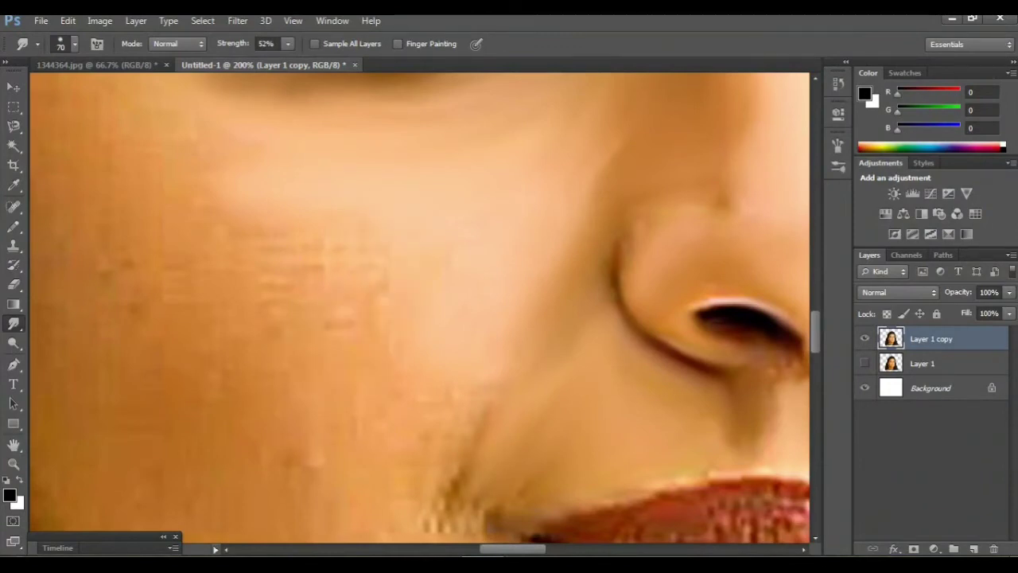
drag(381, 270, 360, 342)
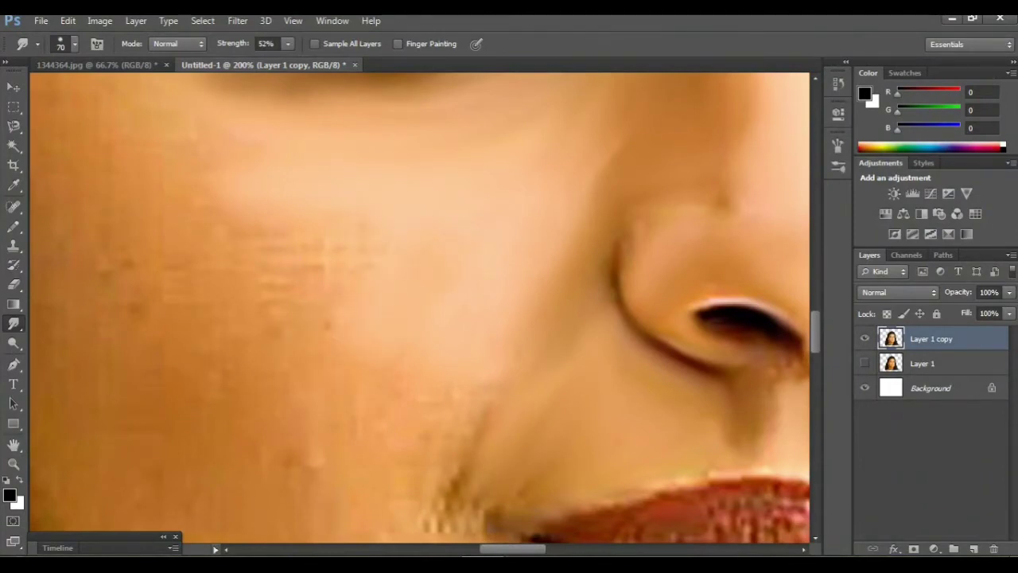
key(ctrl+minus)
key(ctrl+minus)
key(ctrl+minus)
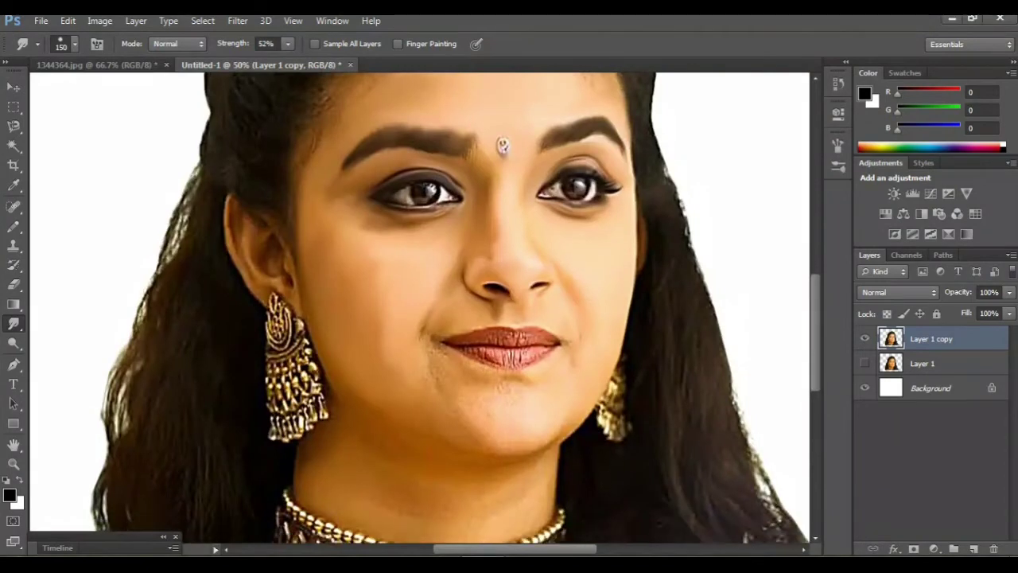
scroll(445, 310, down, 2)
With a smaller brush, smooth the crease below the left lip corner and the patch below the lips
key(ctrl+plus)
key(ctrl+plus)
key(ctrl+plus)
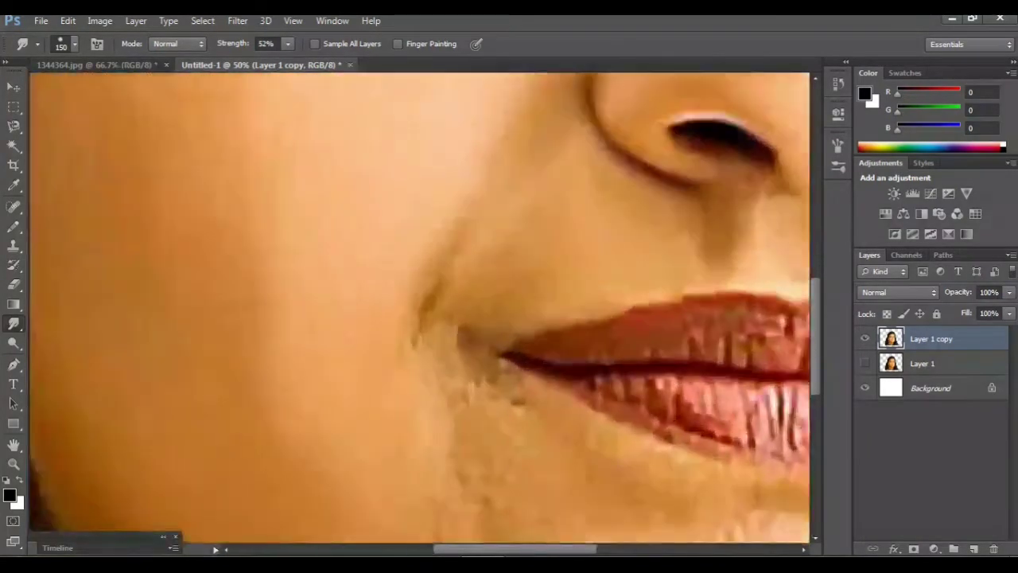
scroll(420, 308, down, 4)
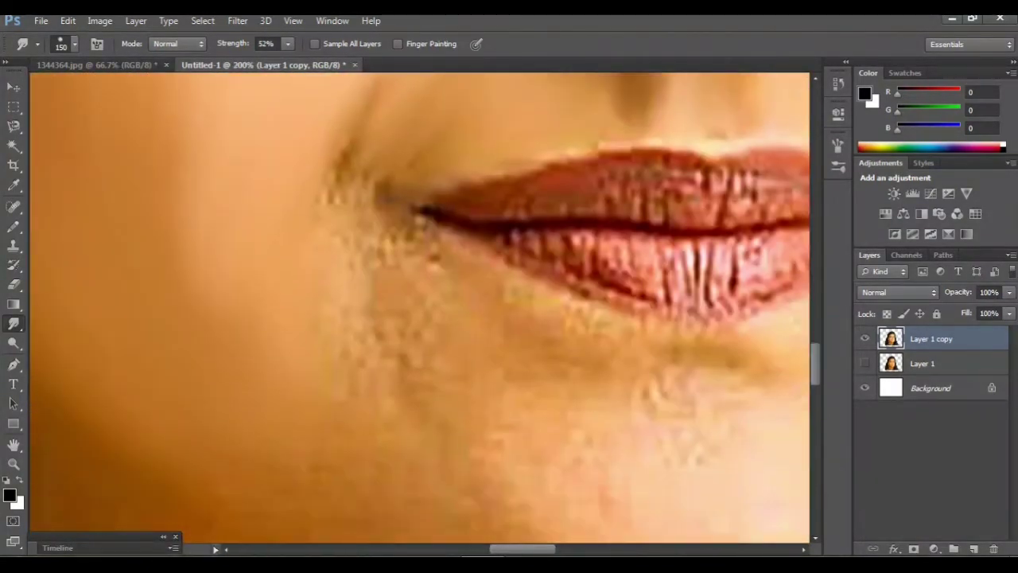
key(bracketleft)
key(bracketleft)
drag(374, 195, 369, 242)
drag(338, 179, 371, 199)
mouse_move(359, 255)
mouse_down()
mouse_move(346, 358)
mouse_move(370, 394)
mouse_up()
scroll(419, 308, down, 2)
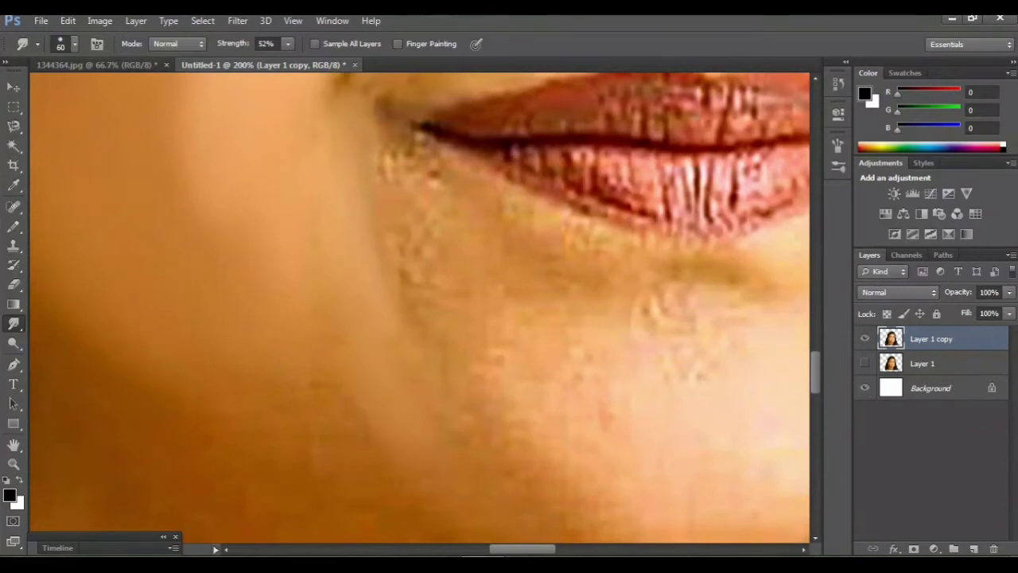
drag(362, 434, 367, 460)
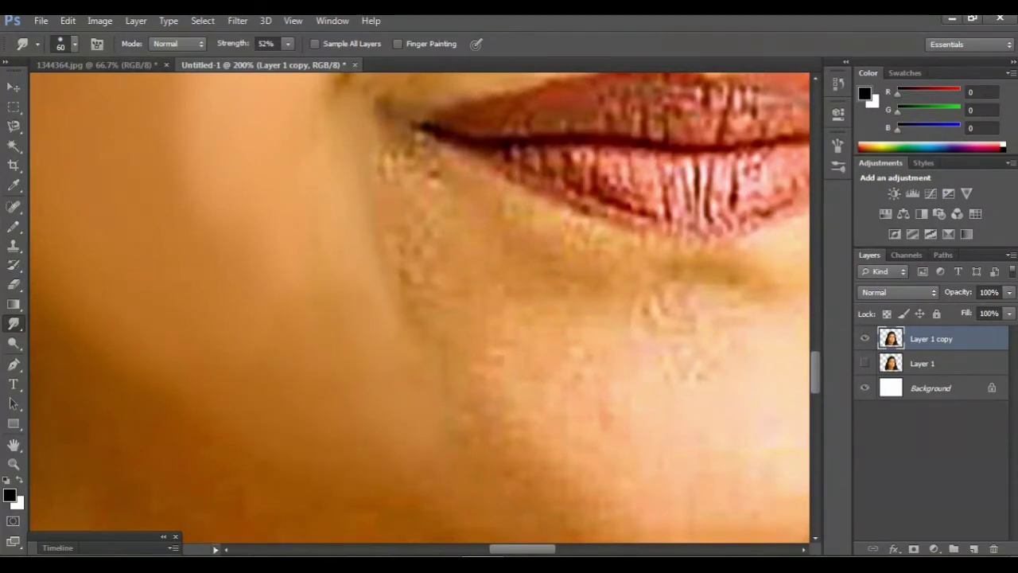
key(ctrl+minus)
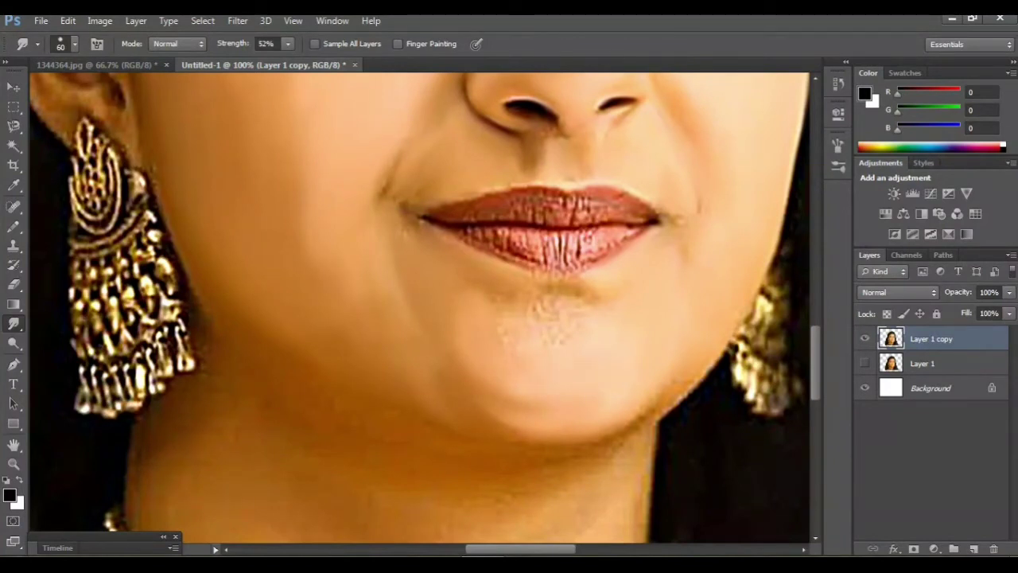
Smudge short strokes over the speckled chin, left mouth-corner crease and right jawline
drag(501, 326, 541, 310)
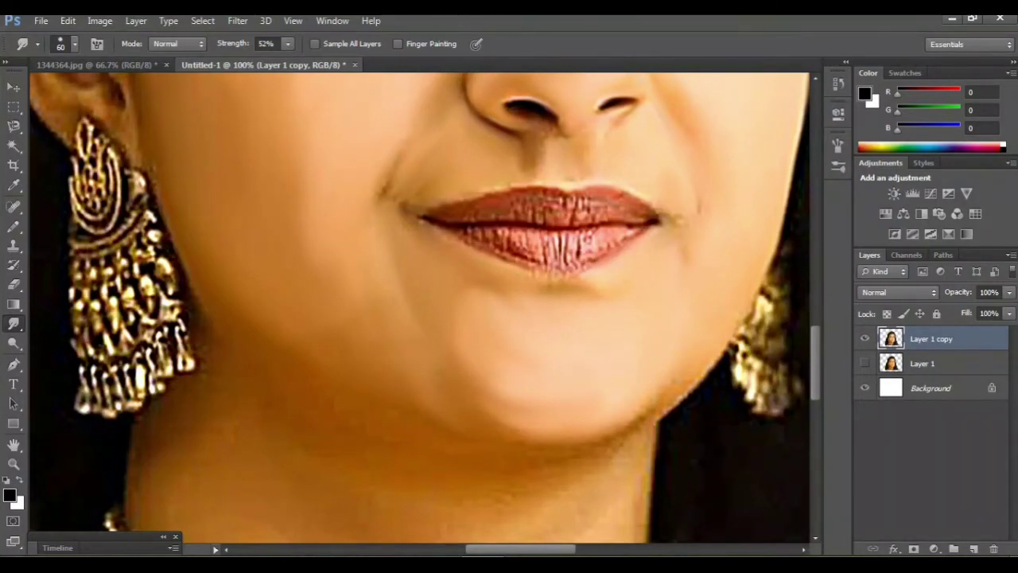
drag(387, 178, 383, 204)
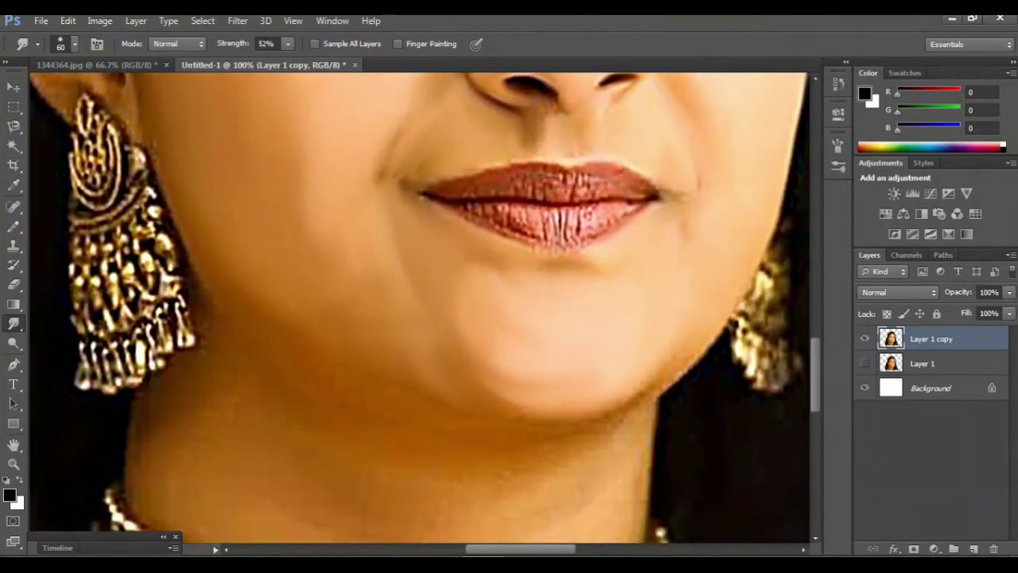
drag(665, 390, 668, 414)
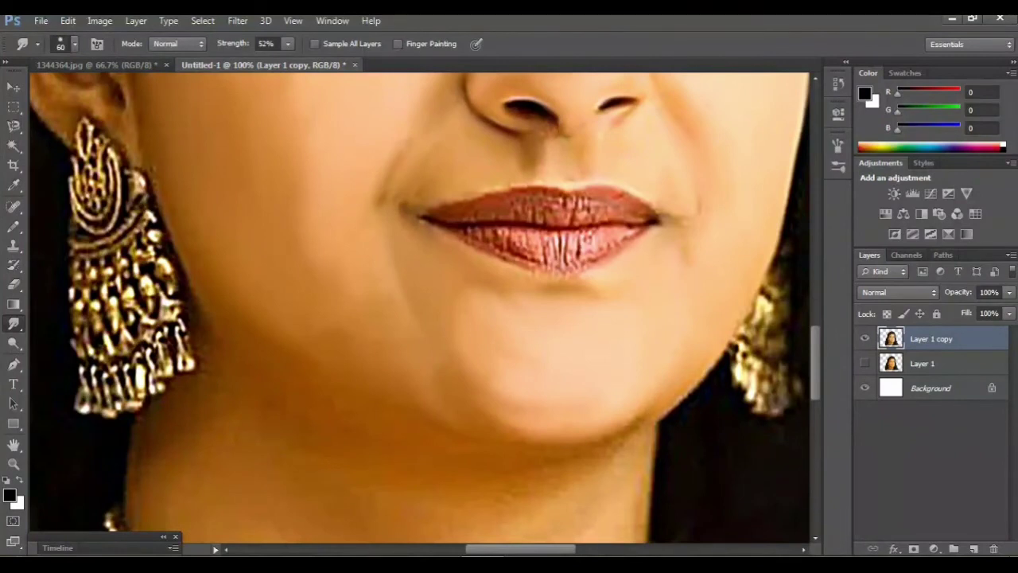
Zoom out to check the eyes and forehead, then zoom back in on the nose
key(ctrl+minus)
scroll(419, 308, up, 1)
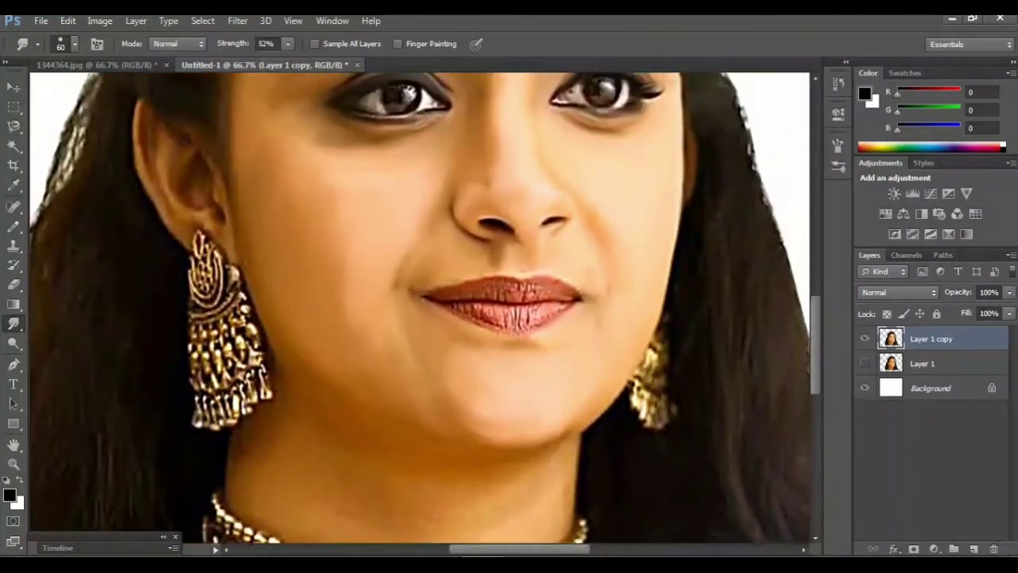
scroll(420, 308, up, 4)
scroll(420, 308, down, 2)
key(ctrl+plus)
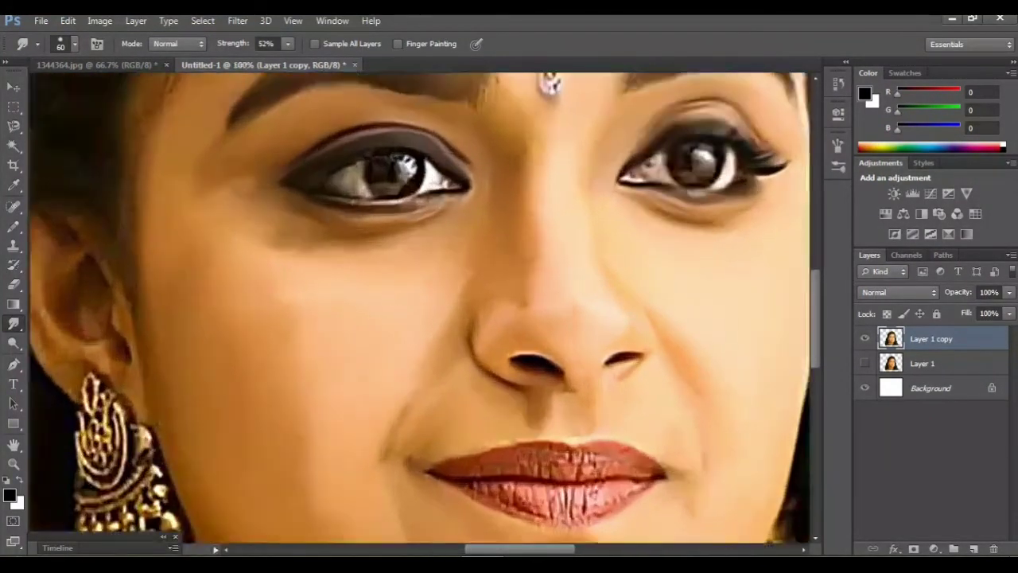
key(ctrl+plus)
scroll(420, 308, right, 2)
Smudge the upper lip's top edge, left side and right half into a smooth finish
scroll(419, 308, down, 3)
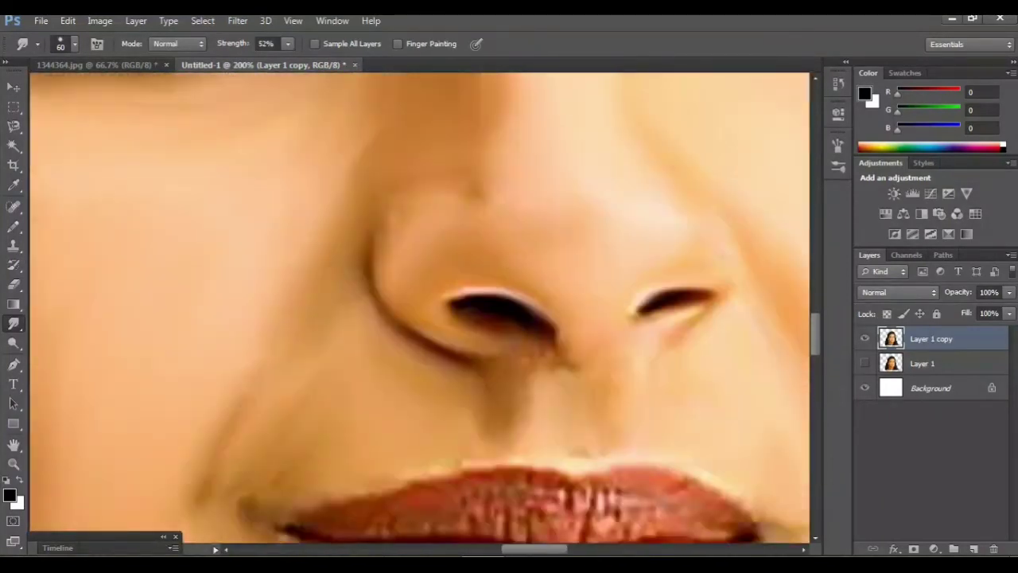
scroll(420, 307, down, 2)
scroll(420, 308, down, 1)
scroll(420, 308, down, 1)
drag(517, 358, 219, 384)
drag(491, 328, 397, 329)
drag(525, 354, 688, 386)
scroll(426, 307, down, 3)
Smooth the lower lip's left part, speckled right half and centre crease
mouse_move(534, 394)
mouse_down()
mouse_move(477, 414)
mouse_move(446, 410)
mouse_move(304, 360)
mouse_up()
drag(455, 373, 430, 375)
drag(628, 375, 598, 397)
mouse_move(648, 355)
mouse_down()
mouse_move(592, 362)
mouse_move(537, 413)
mouse_move(566, 364)
mouse_up()
mouse_move(534, 398)
mouse_down()
mouse_move(532, 441)
mouse_move(509, 455)
mouse_up()
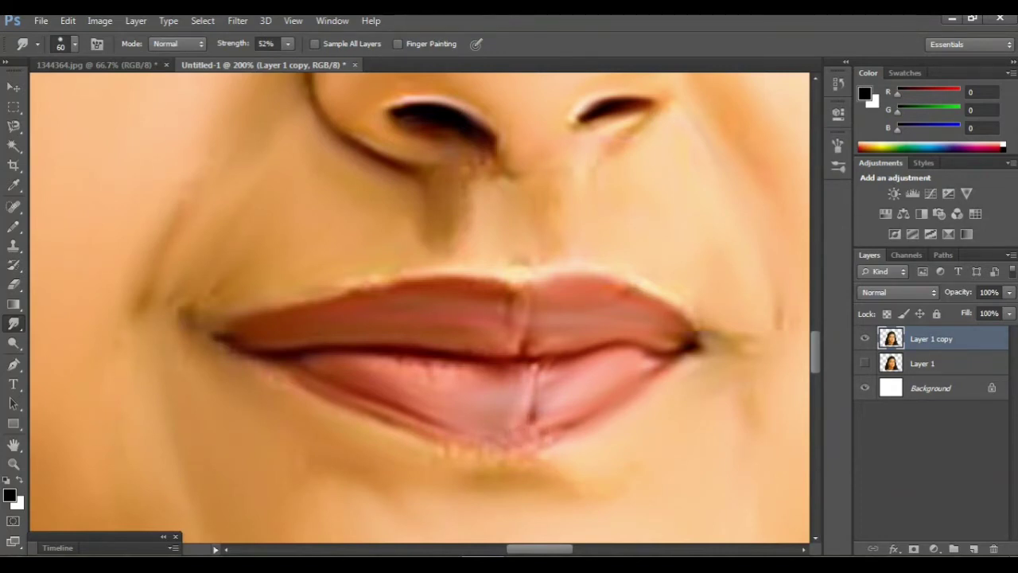
Zoom out to the whole portrait and enlarge the smudge brush to 150 px
key(ctrl+minus)
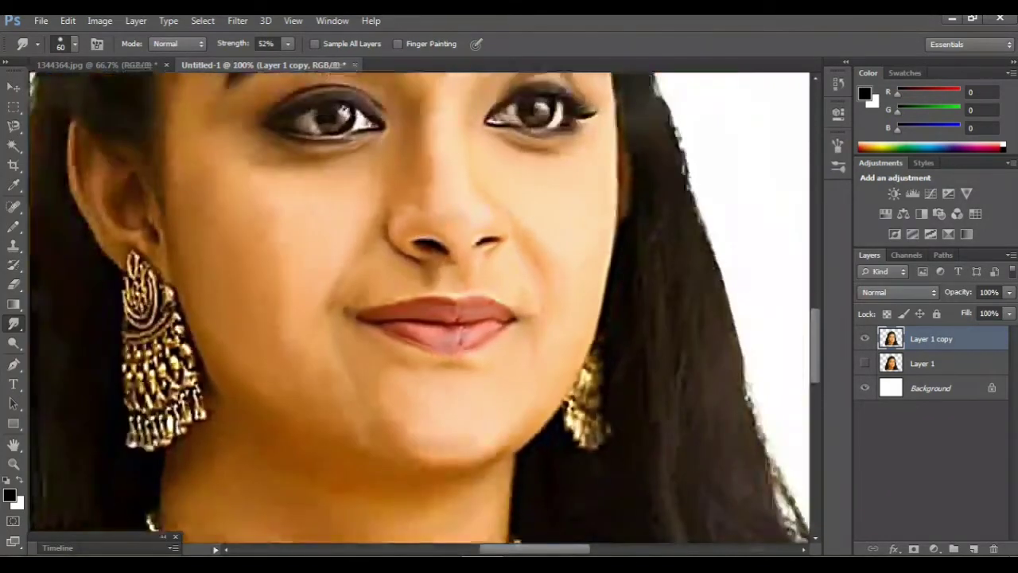
key(ctrl+minus)
scroll(419, 308, down, 2)
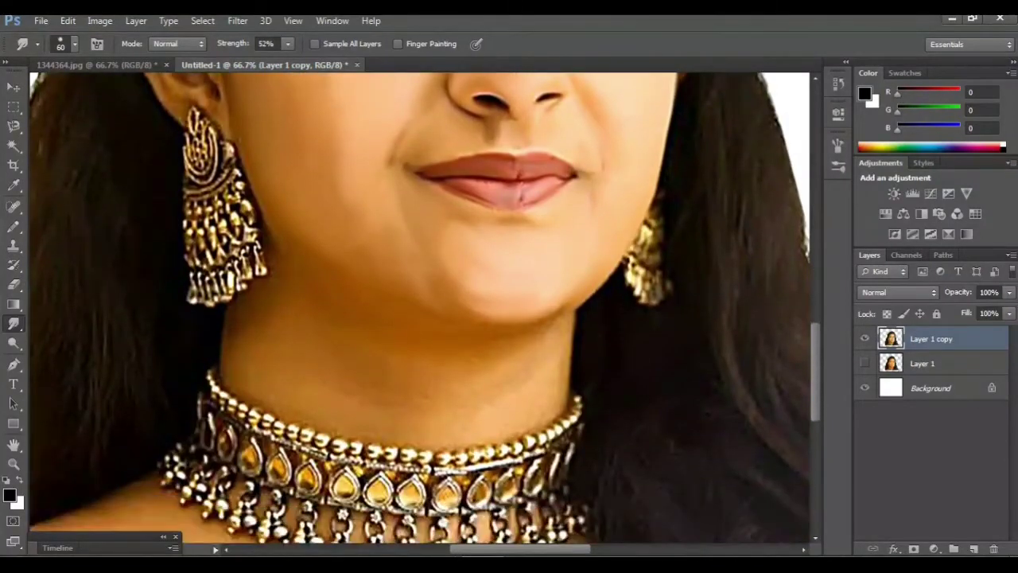
key(bracketright)
key(bracketright)
key(bracketright)
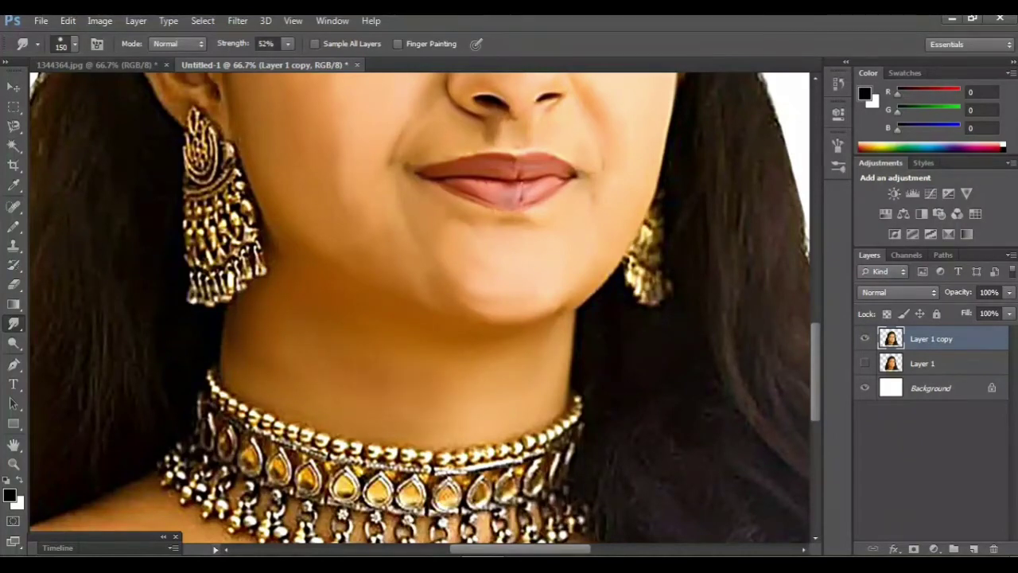
Zoom out to the full portrait and scroll up to the crown of the hair and hairline
scroll(405, 390, down, 2)
scroll(405, 390, down, 2)
scroll(406, 390, up, 2)
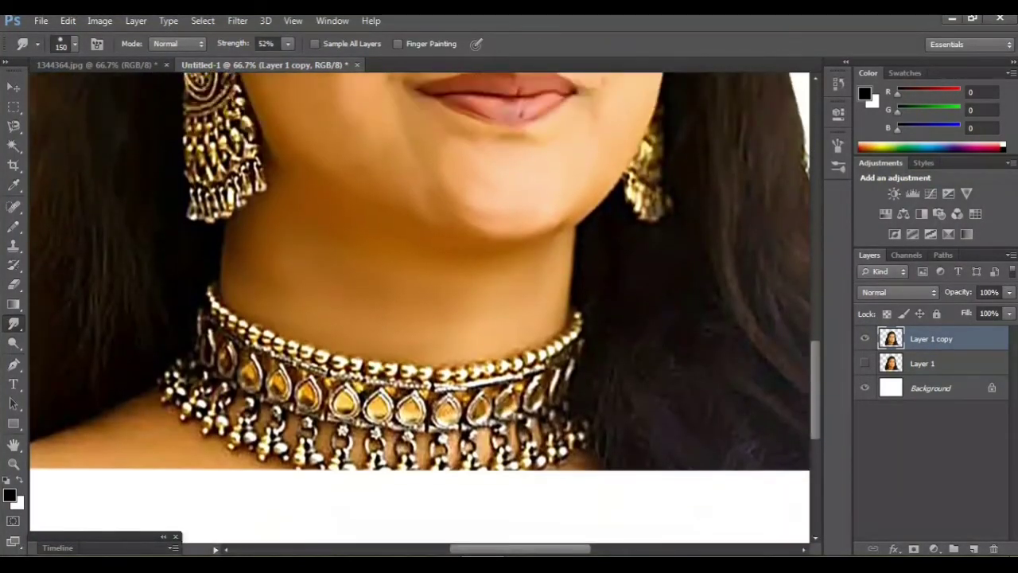
scroll(405, 390, up, 4)
key(ctrl+minus)
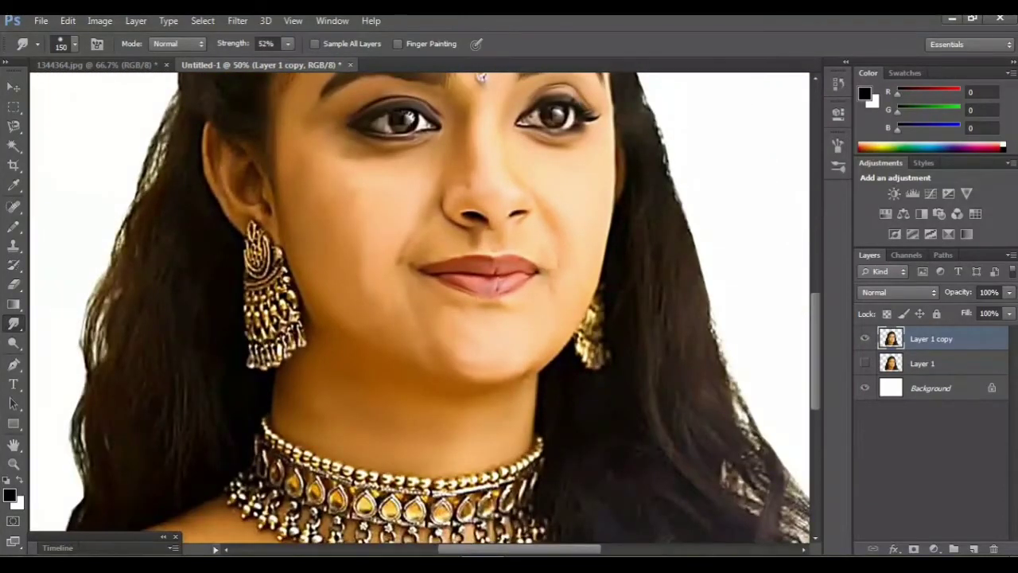
scroll(419, 308, down, 3)
scroll(419, 308, up, 2)
scroll(419, 308, up, 3)
scroll(420, 308, up, 1)
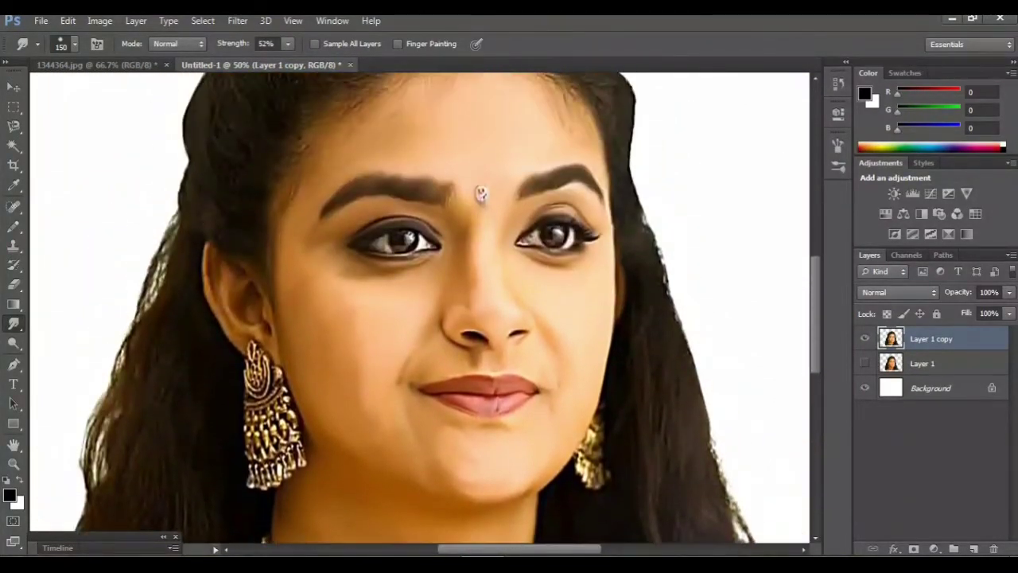
scroll(419, 307, up, 2)
scroll(419, 308, up, 3)
scroll(419, 307, up, 1)
scroll(419, 308, down, 2)
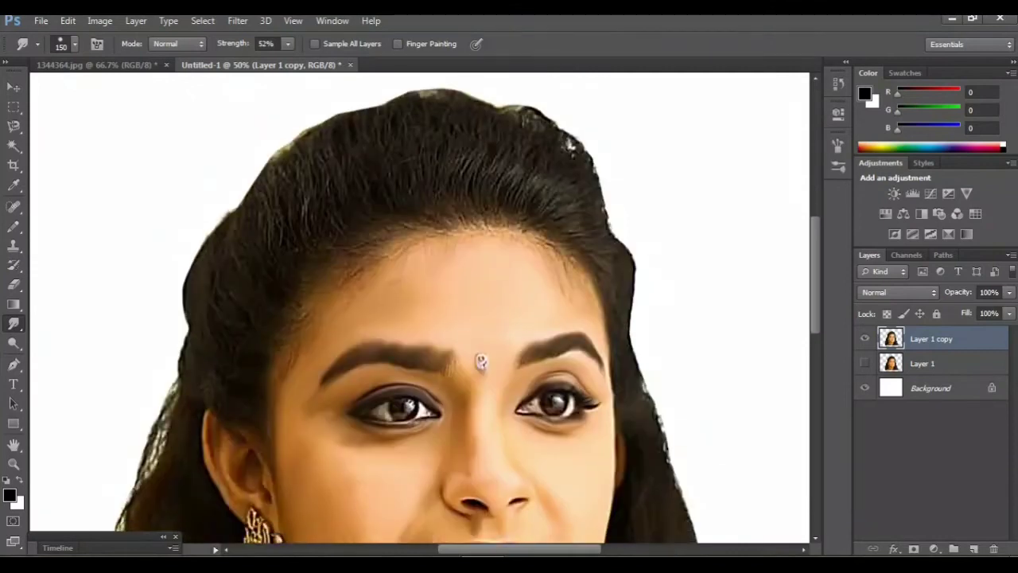
scroll(419, 308, down, 2)
scroll(419, 308, down, 2)
scroll(419, 307, up, 1)
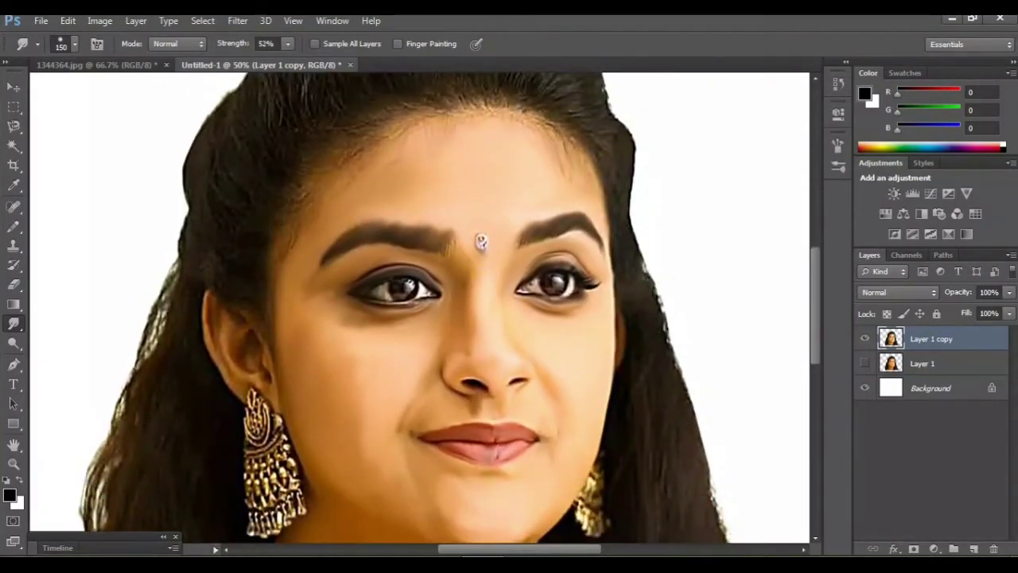
scroll(481, 241, up, 1)
scroll(420, 326, up, 1)
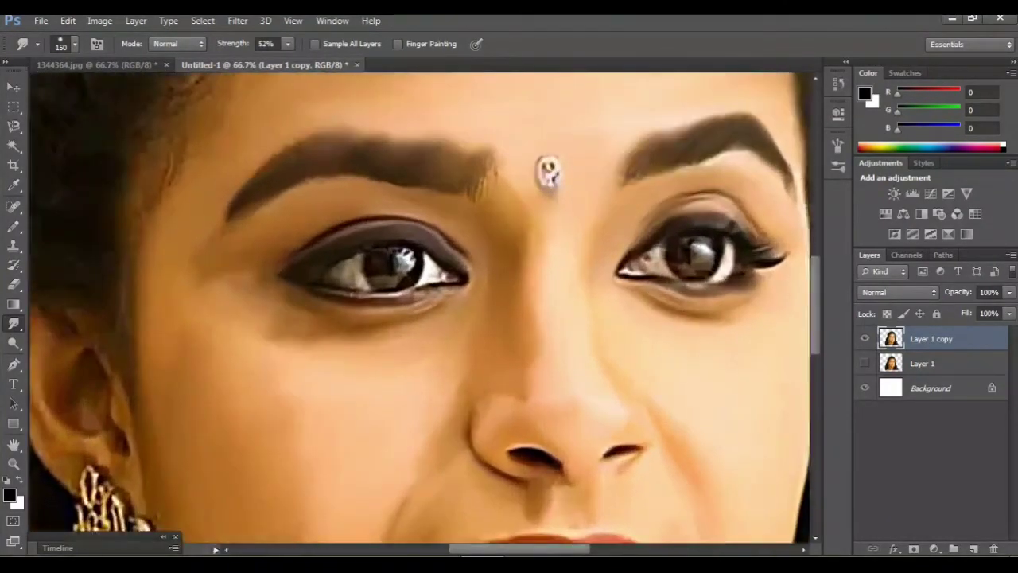
scroll(419, 308, up, 3)
scroll(419, 308, up, 6)
Smudge the crown hair into smooth, dark streaks
scroll(548, 507, up, 3)
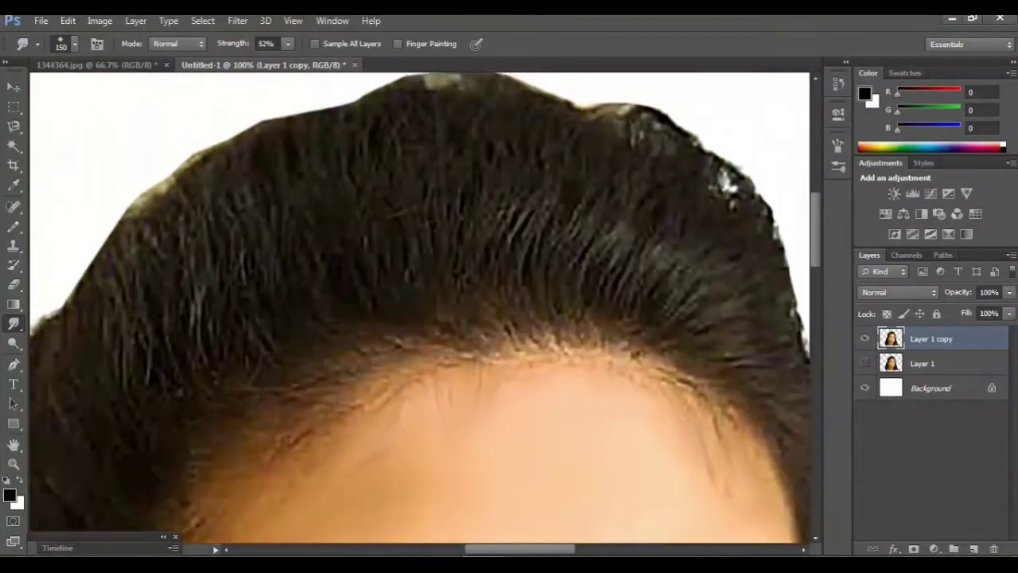
scroll(549, 507, up, 1)
drag(600, 322, 549, 362)
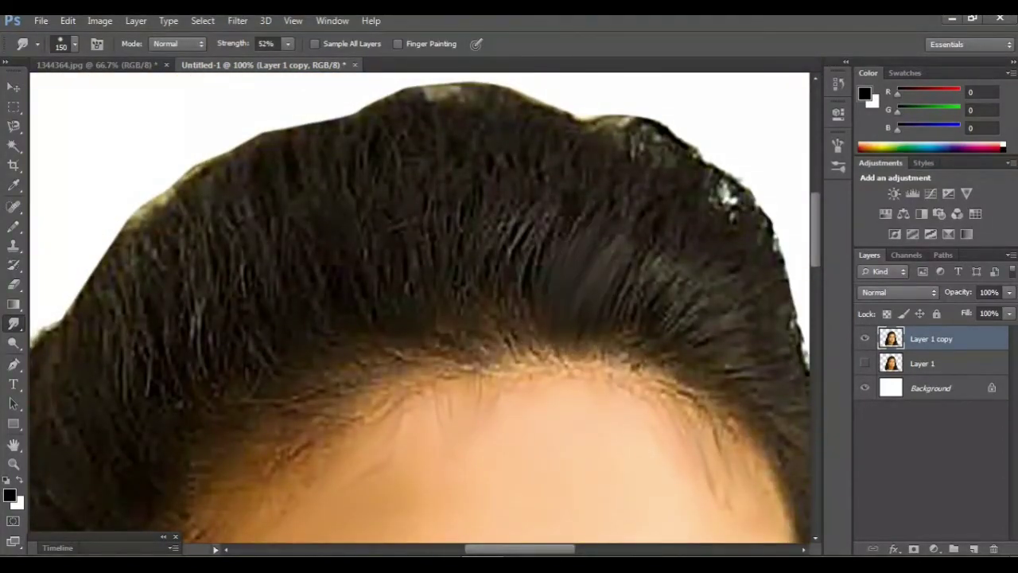
drag(549, 205, 509, 354)
drag(501, 314, 469, 354)
drag(430, 199, 429, 366)
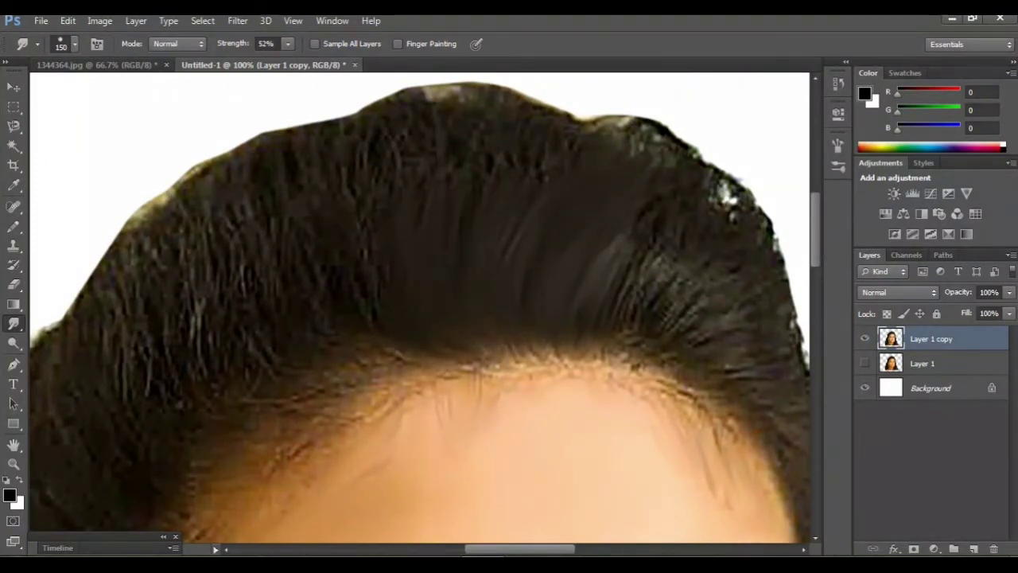
drag(676, 254, 628, 338)
mouse_move(716, 310)
mouse_down()
mouse_move(684, 342)
mouse_move(775, 409)
mouse_up()
scroll(517, 318, right, 2)
Blend the hairline down into the forehead, working from right to left
drag(592, 367, 641, 399)
mouse_move(481, 350)
mouse_down()
mouse_move(593, 382)
mouse_move(635, 412)
mouse_up()
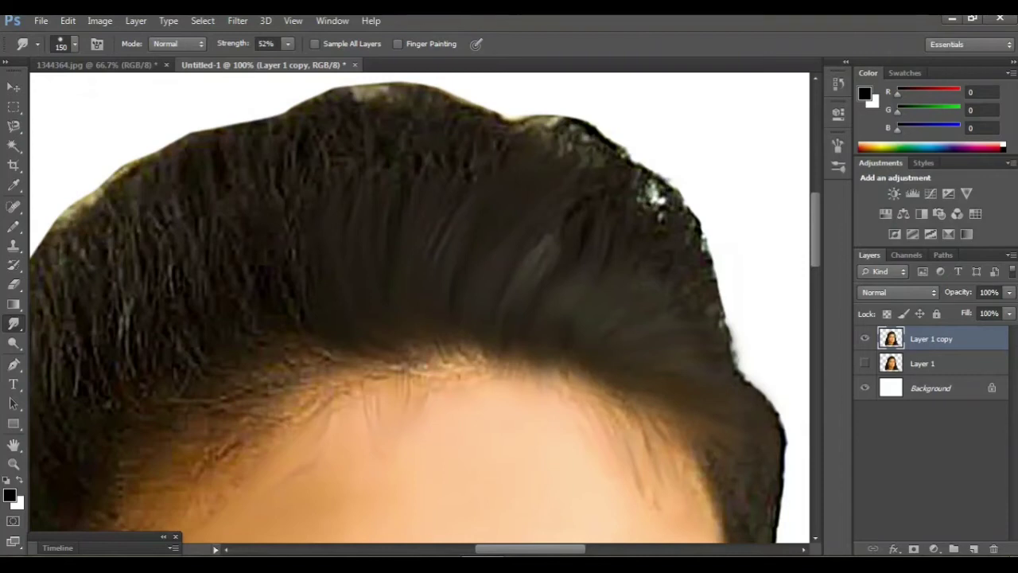
drag(453, 341, 533, 388)
drag(423, 338, 488, 380)
drag(390, 347, 465, 402)
drag(334, 352, 415, 407)
drag(282, 350, 344, 397)
drag(258, 380, 319, 420)
scroll(419, 311, up, 1)
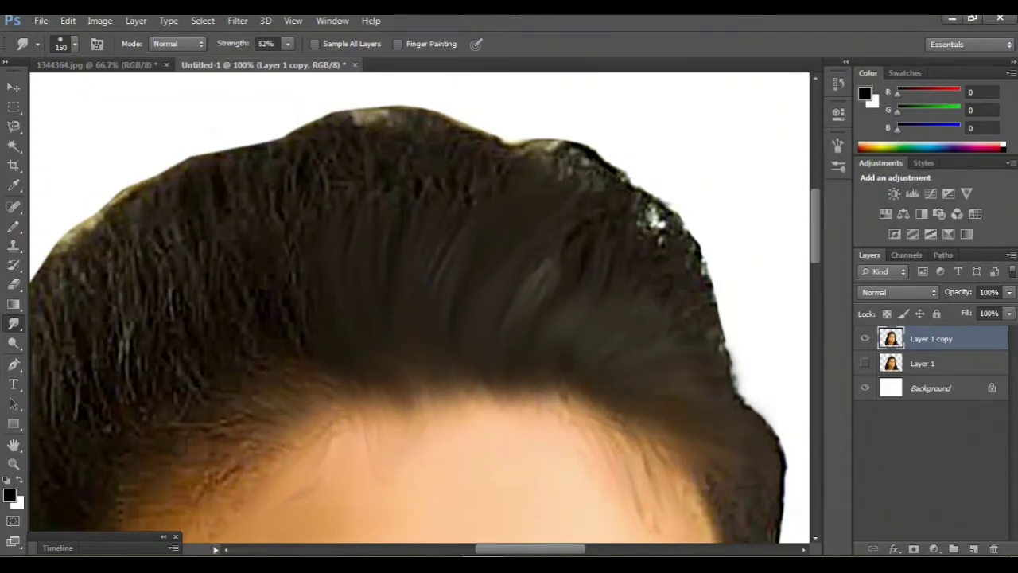
Darken and soften the left hair, top highlight, right edge and lighter hairline strands
mouse_move(250, 350)
mouse_down()
mouse_move(186, 290)
mouse_move(147, 175)
mouse_up()
drag(278, 227, 242, 147)
drag(346, 189, 358, 112)
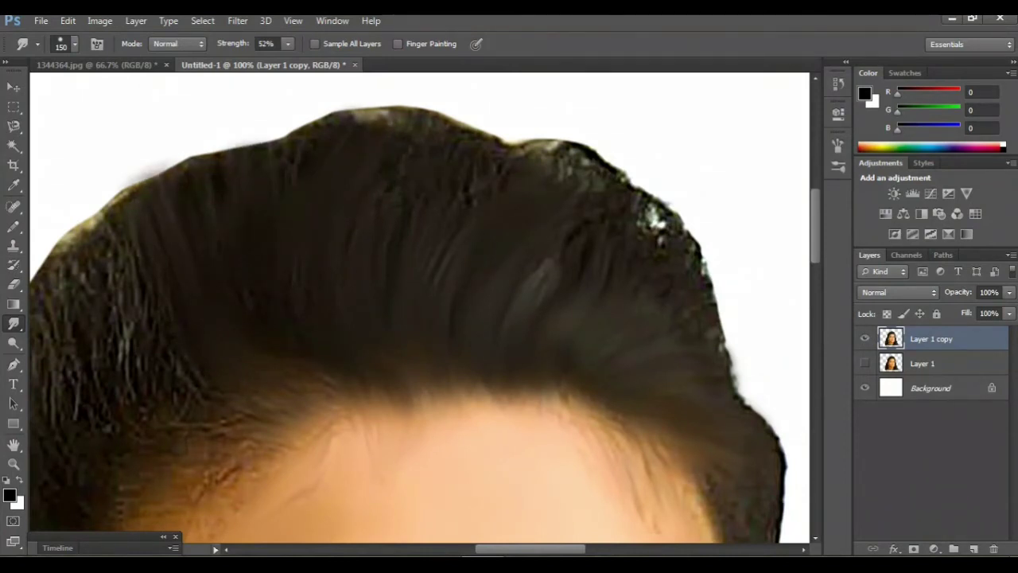
drag(477, 199, 625, 136)
mouse_move(628, 179)
mouse_down()
mouse_move(700, 254)
mouse_move(728, 342)
mouse_up()
scroll(420, 308, left, 5)
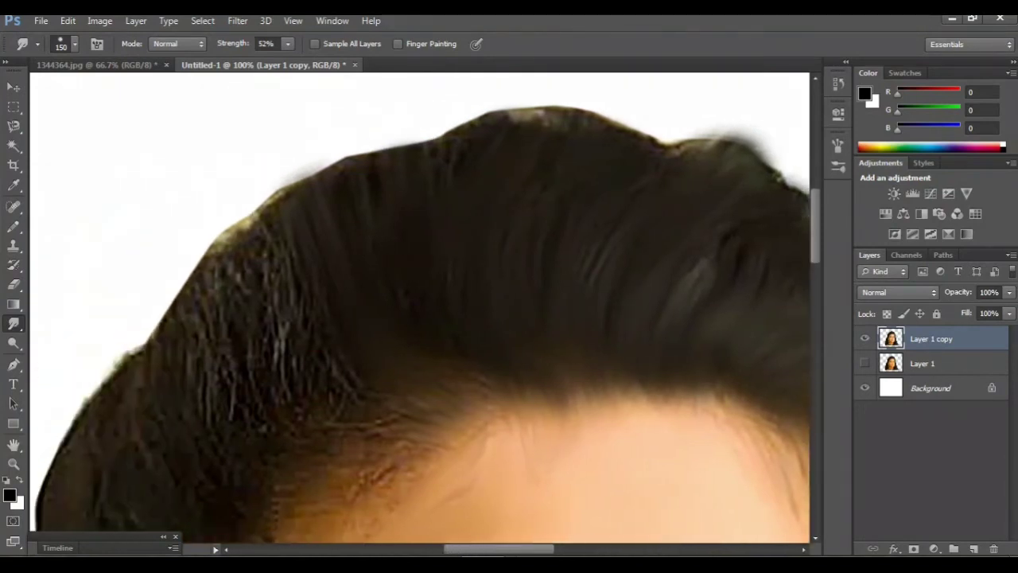
mouse_move(436, 354)
mouse_down()
mouse_move(373, 263)
mouse_move(350, 191)
mouse_move(318, 143)
mouse_up()
mouse_move(481, 380)
mouse_down()
mouse_move(366, 405)
mouse_move(302, 210)
mouse_move(262, 183)
mouse_up()
mouse_move(239, 239)
mouse_down()
mouse_move(350, 406)
mouse_move(454, 445)
mouse_up()
Smudge the long left hair edge beside the earring into smooth flowing strands
scroll(704, 497, down, 3)
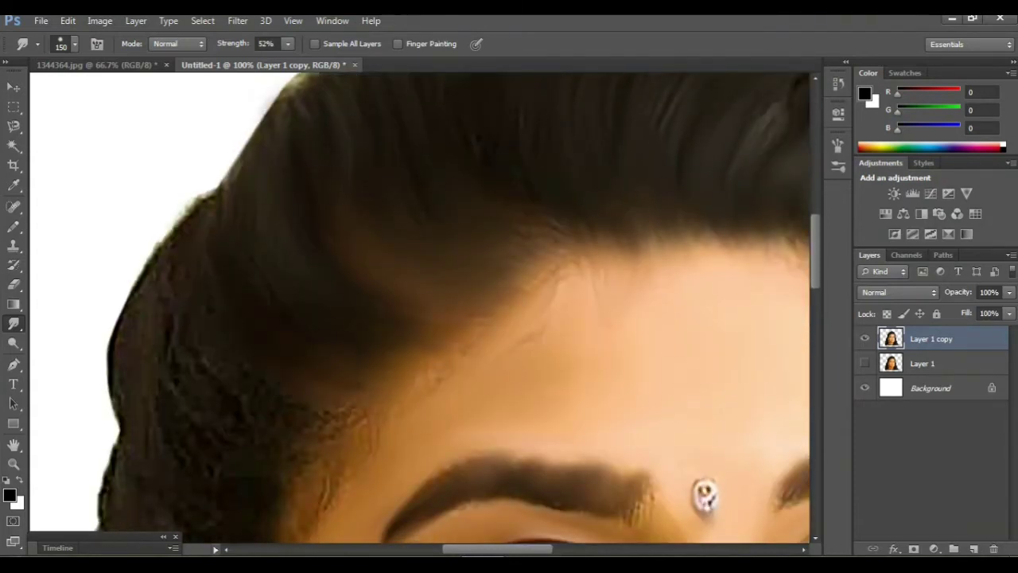
drag(704, 497, 787, 497)
scroll(420, 309, down, 3)
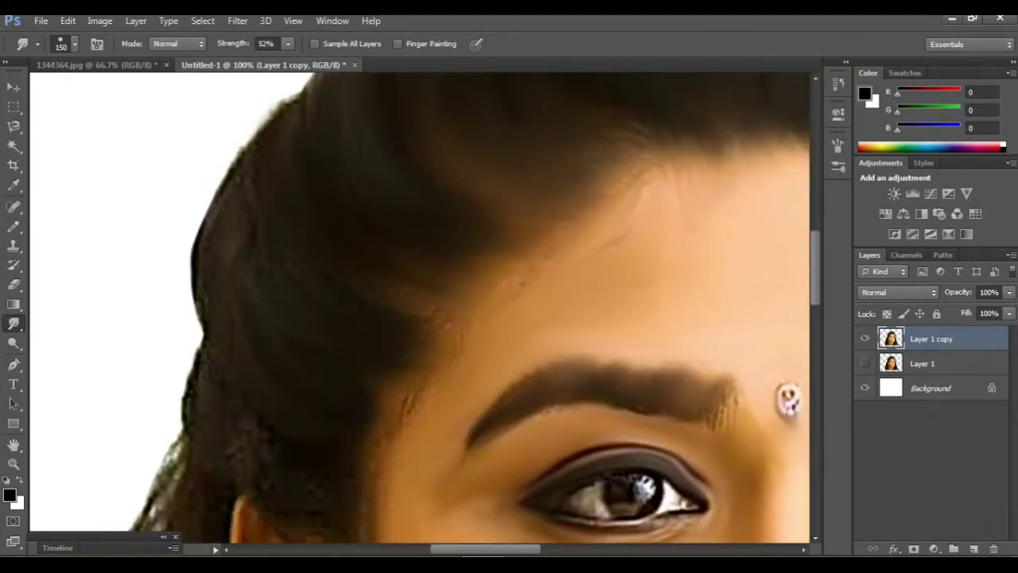
mouse_move(787, 399)
mouse_down()
mouse_move(789, 482)
mouse_move(787, 159)
mouse_up()
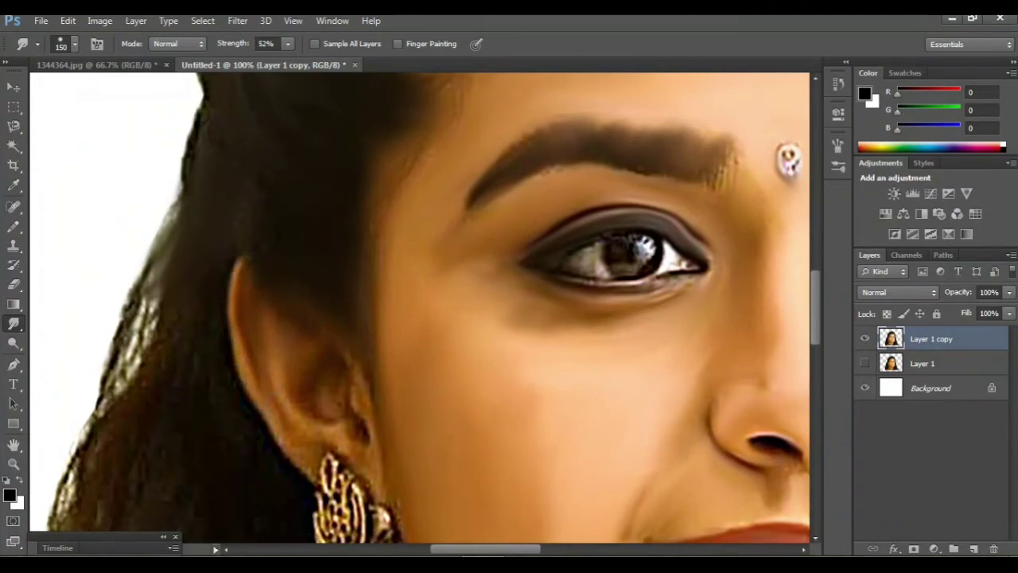
scroll(425, 309, down, 3)
scroll(425, 309, down, 2)
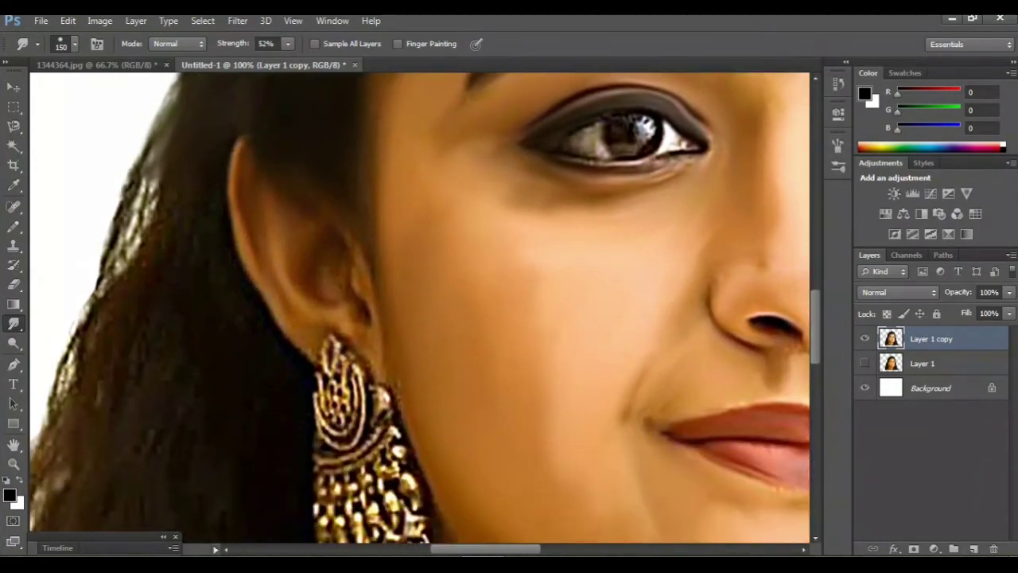
mouse_move(155, 140)
mouse_down()
mouse_move(120, 274)
mouse_move(71, 361)
mouse_up()
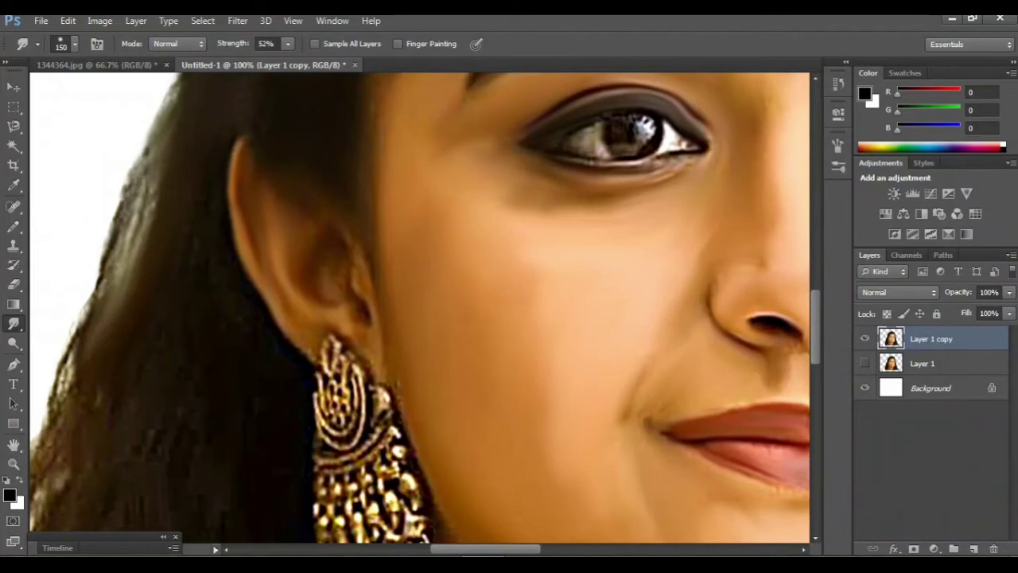
scroll(419, 308, down, 4)
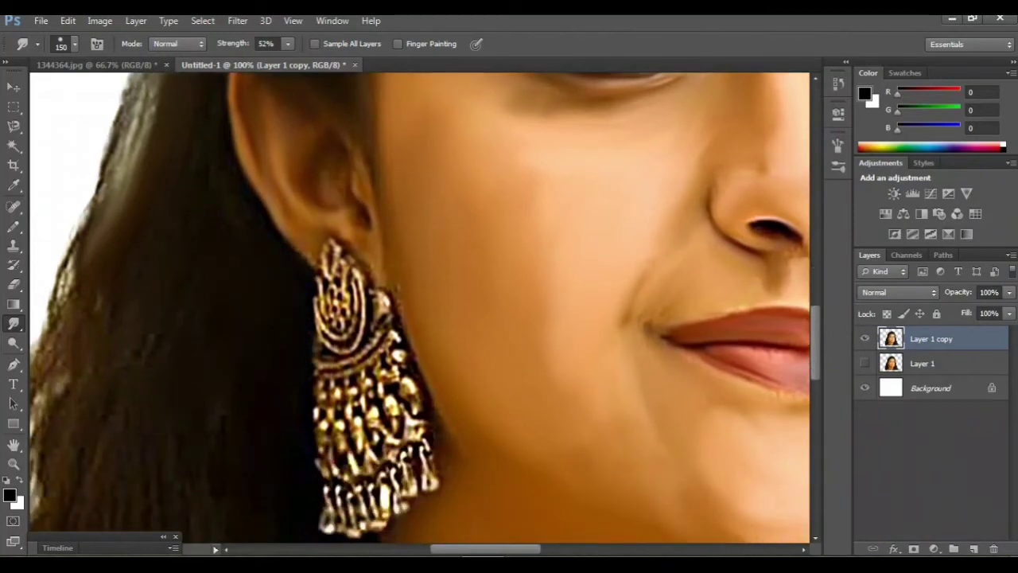
scroll(420, 308, left, 4)
scroll(420, 308, down, 3)
scroll(420, 309, down, 1)
scroll(420, 309, down, 2)
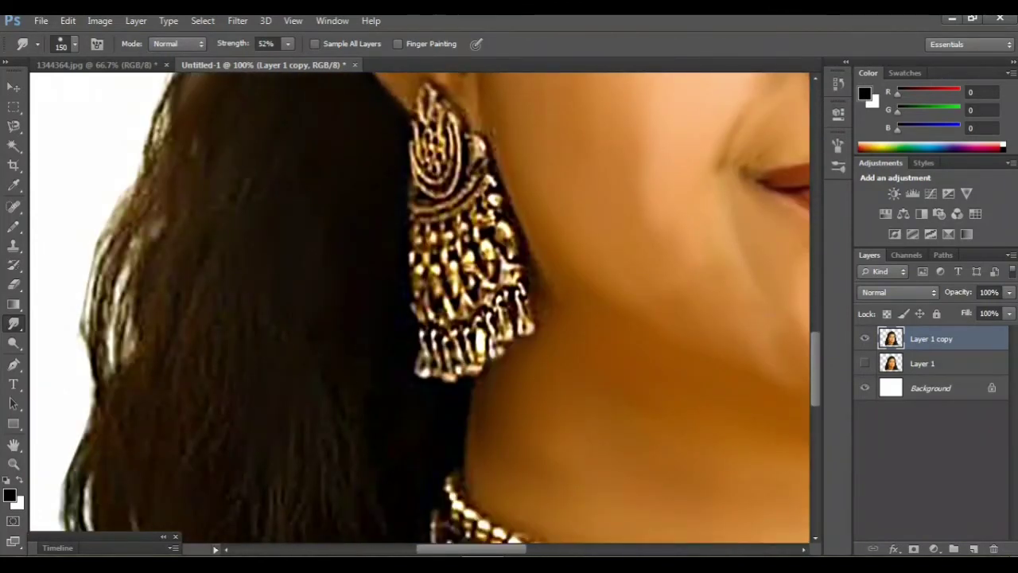
mouse_move(159, 128)
mouse_down()
mouse_move(103, 318)
mouse_move(88, 438)
mouse_up()
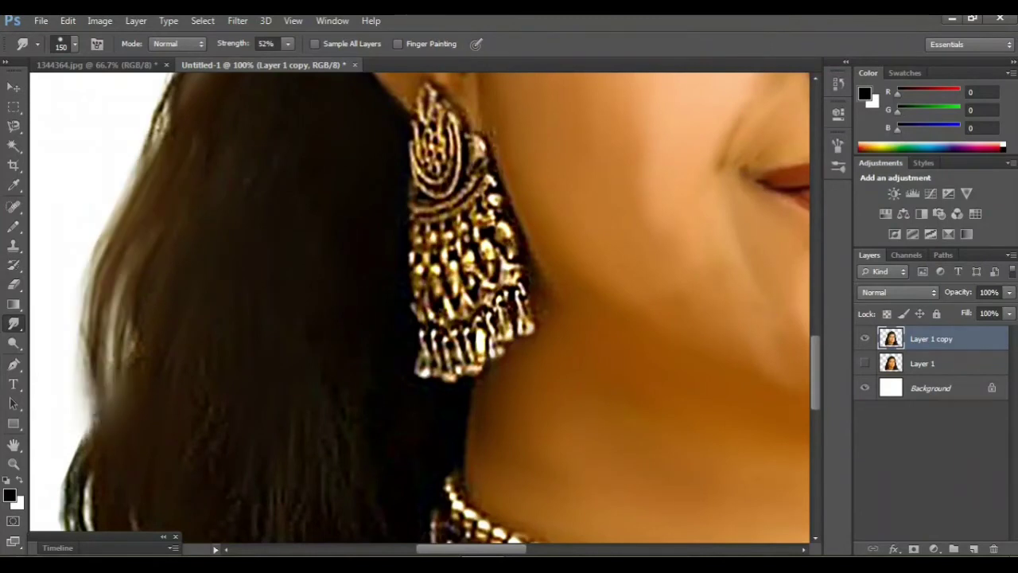
scroll(420, 309, down, 4)
drag(111, 286, 56, 493)
Zoom to 200% to check the hair, reselect Smudge, then zoom out to 50%
key(z)
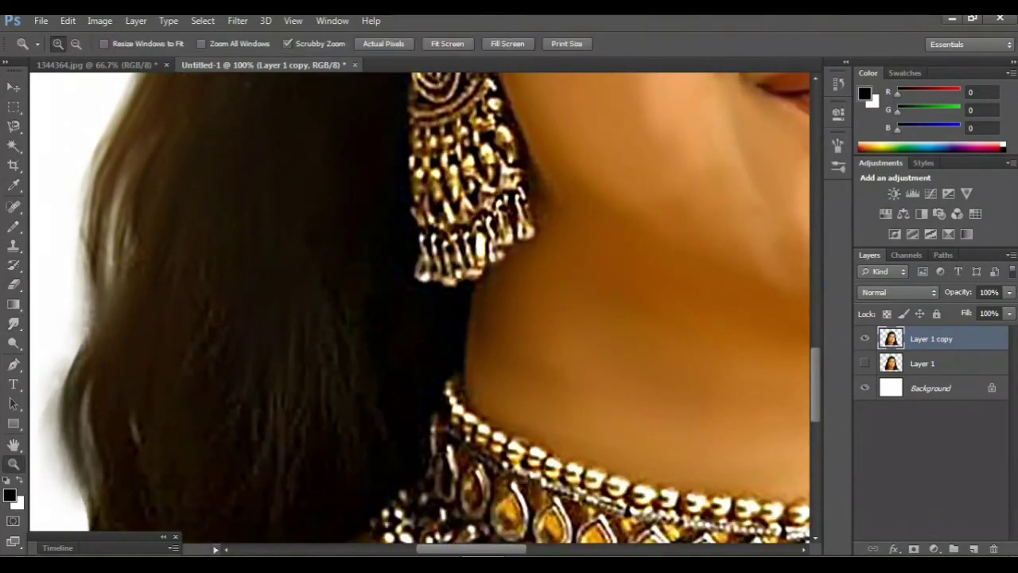
click(160, 295)
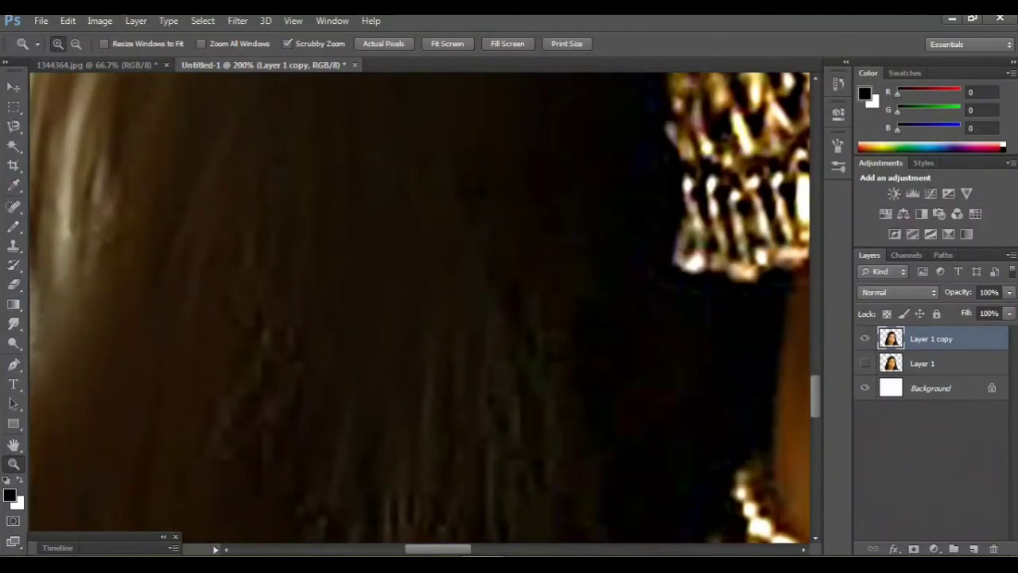
right_click(14, 324)
click(72, 347)
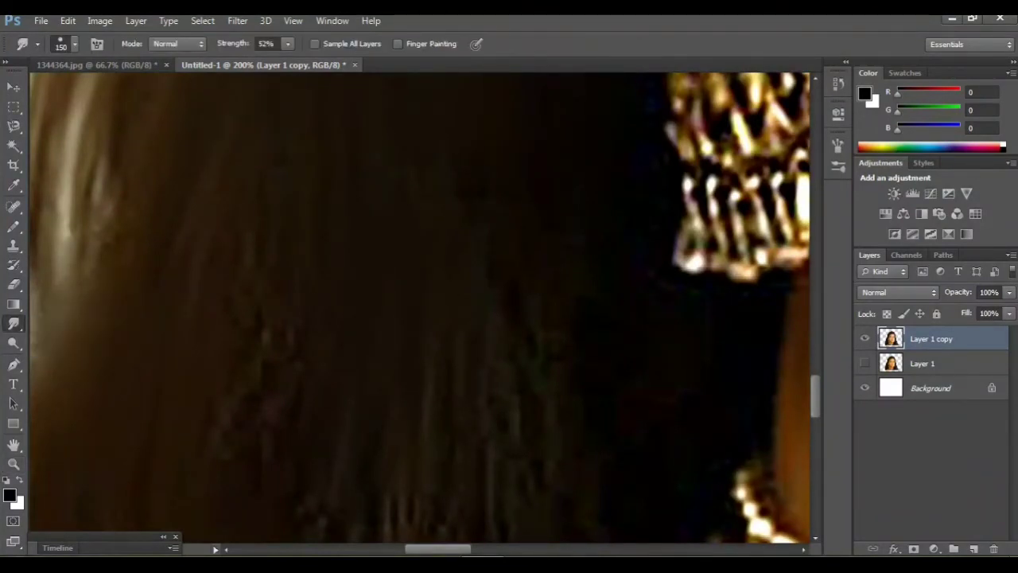
key(ctrl+minus)
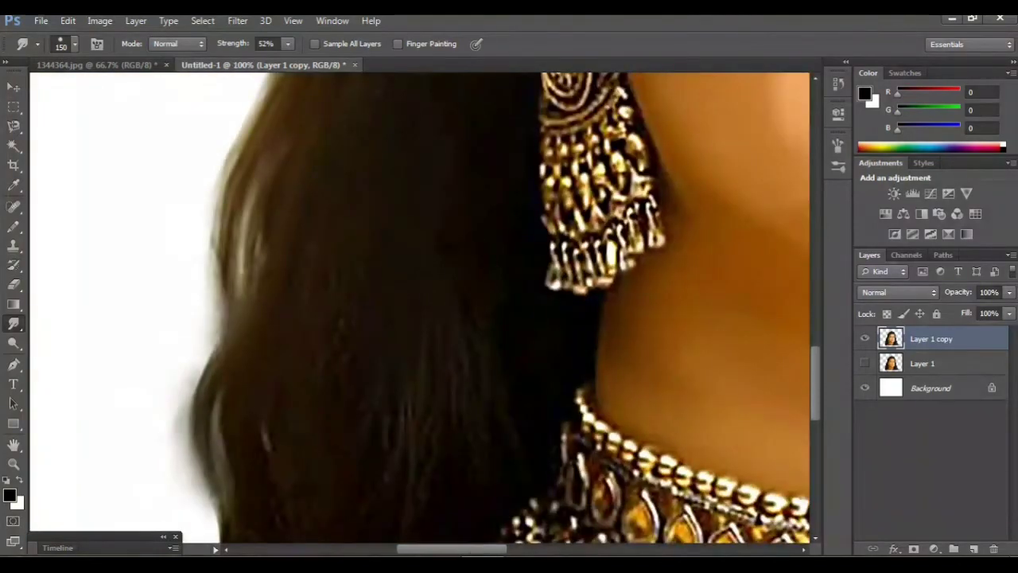
scroll(420, 307, down, 2)
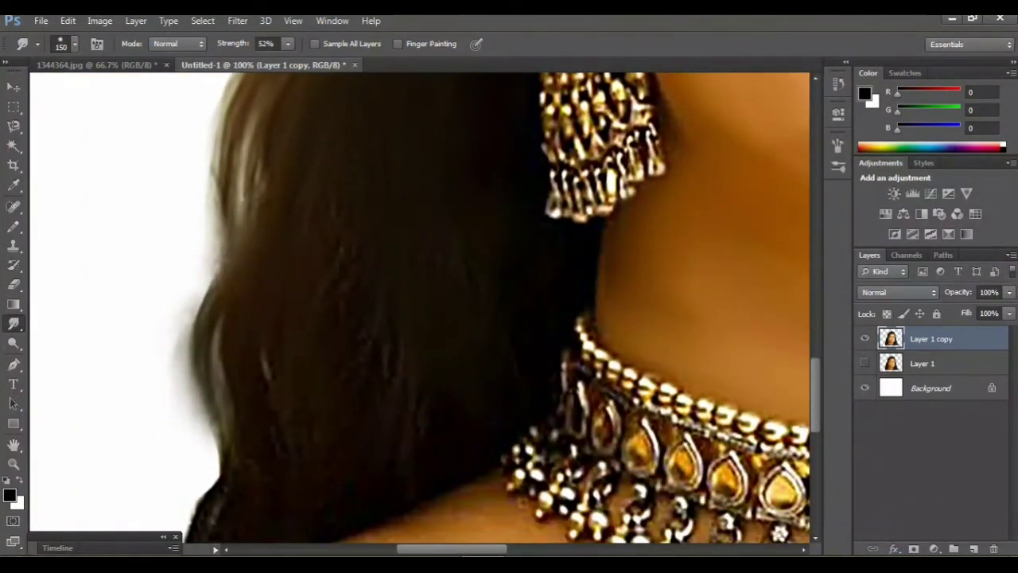
scroll(420, 307, down, 3)
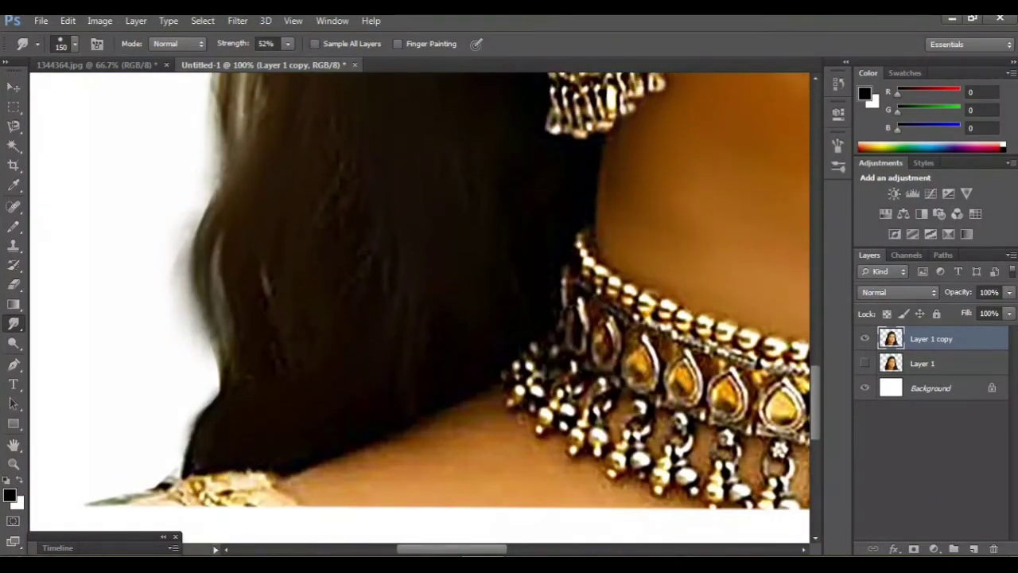
scroll(420, 307, up, 2)
key(ctrl+minus)
key(ctrl+minus)
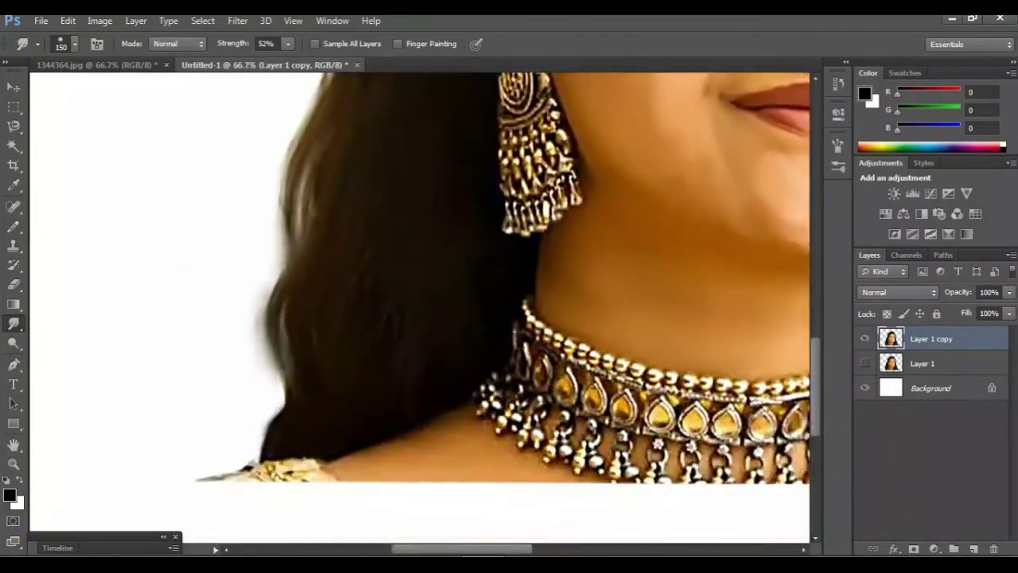
Zoom in on the eyebrows, then pan down to the lower hair near the necklace
scroll(420, 307, up, 3)
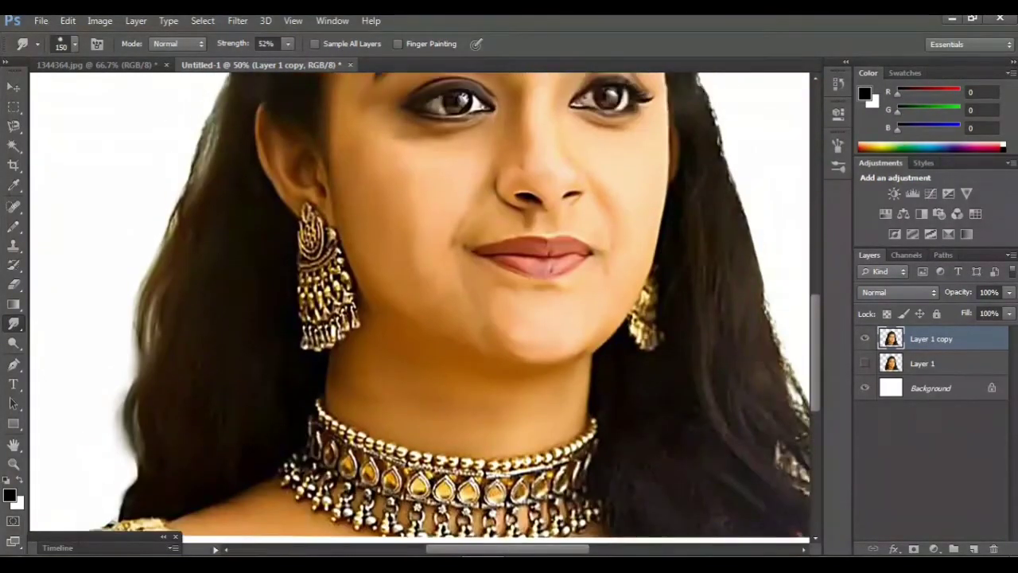
scroll(420, 307, up, 5)
scroll(420, 307, up, 5)
scroll(420, 307, down, 2)
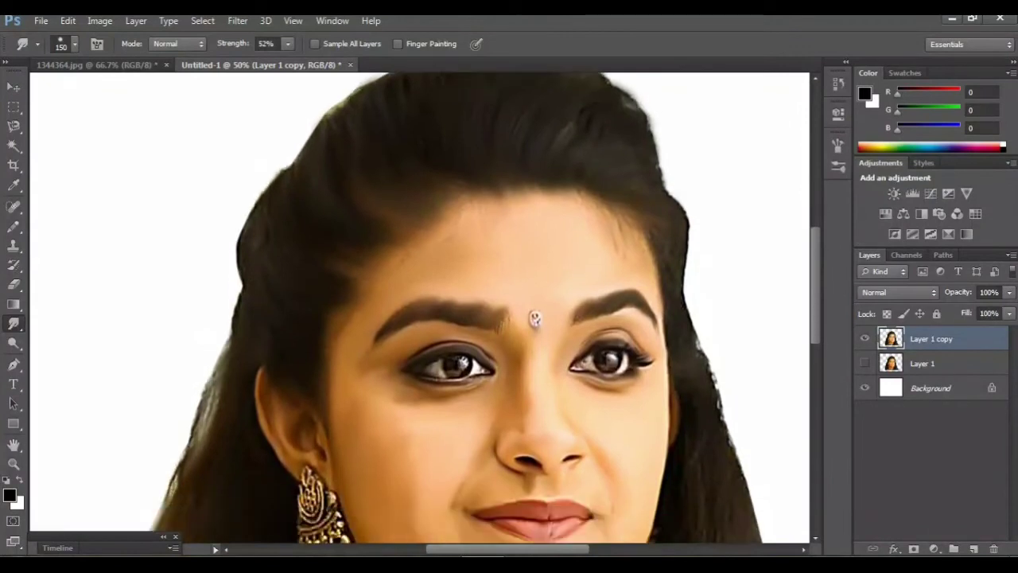
key(ctrl+plus)
key(ctrl+plus)
scroll(420, 307, right, 3)
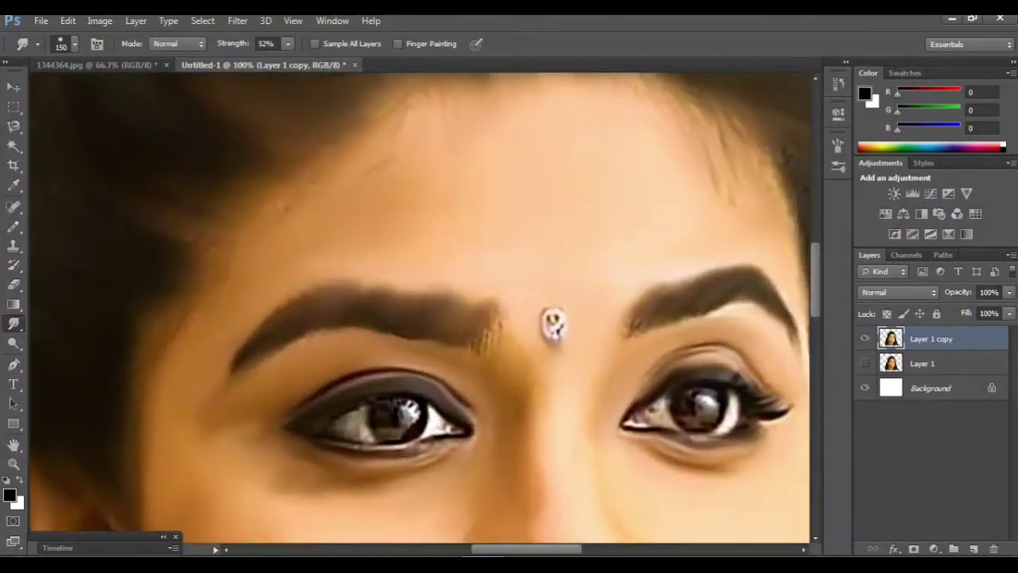
scroll(420, 307, right, 5)
scroll(420, 307, right, 1)
scroll(420, 307, up, 1)
scroll(420, 307, up, 1)
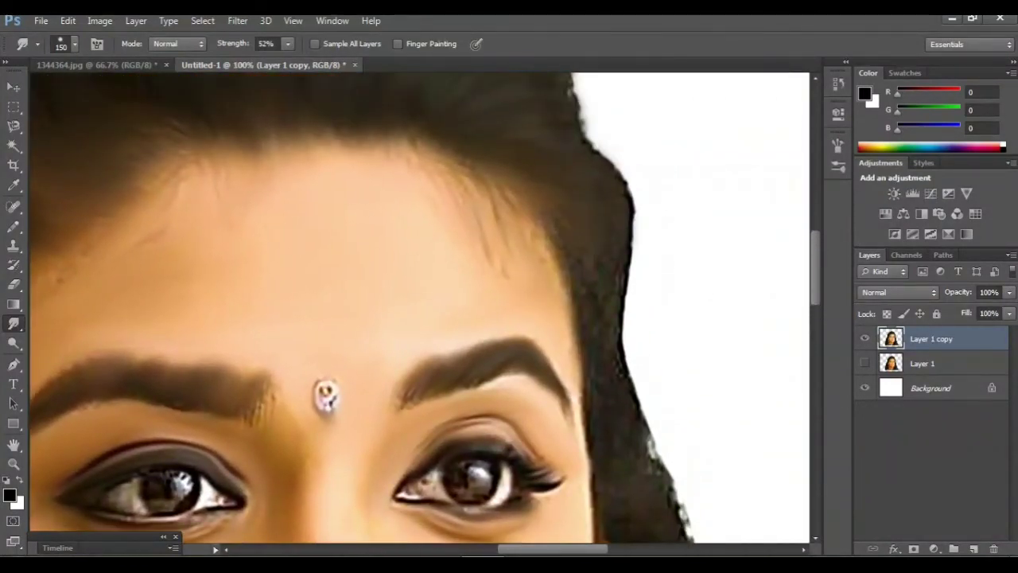
scroll(420, 307, down, 3)
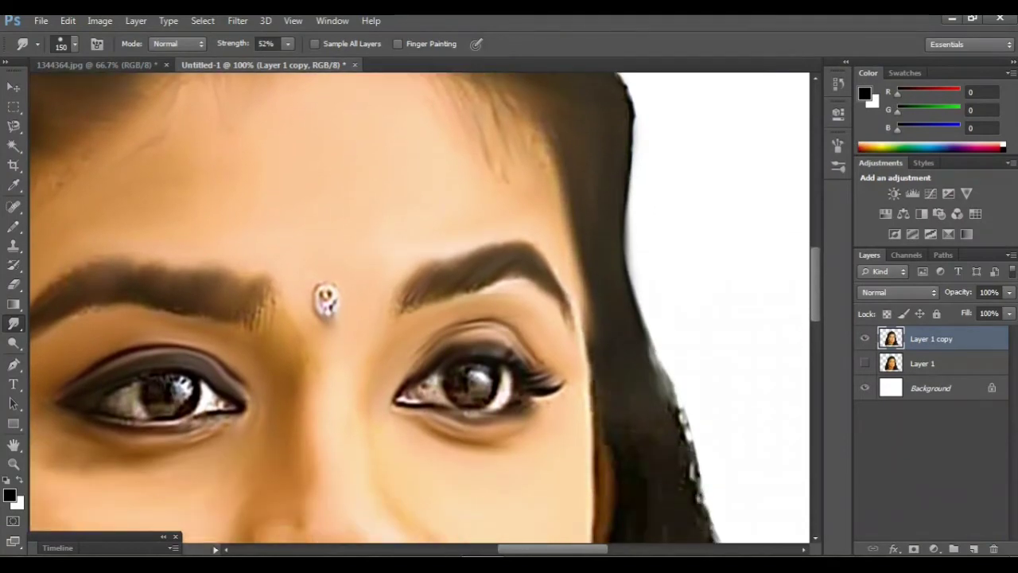
scroll(420, 307, down, 3)
scroll(420, 307, right, 2)
scroll(420, 307, down, 1)
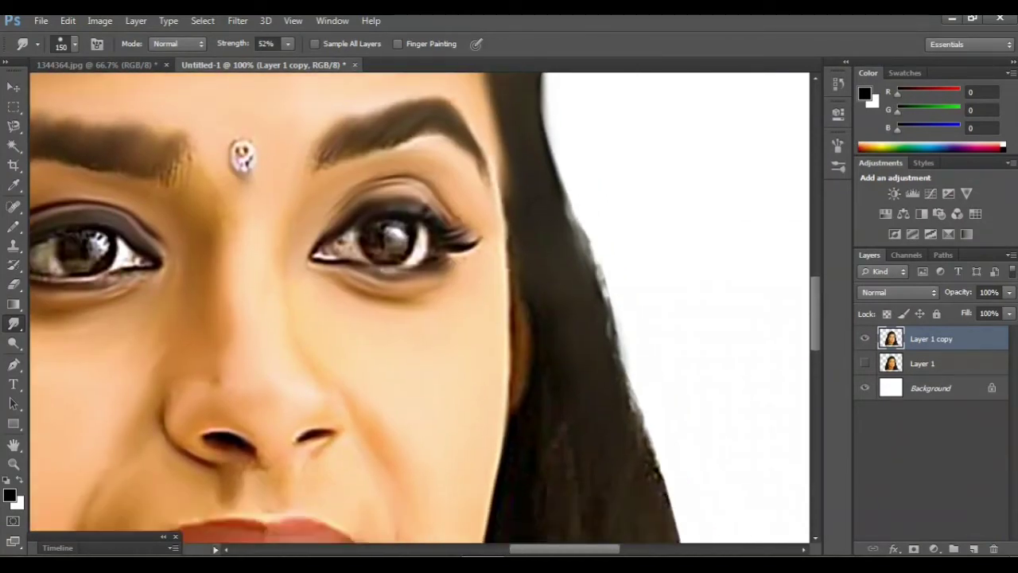
scroll(420, 307, down, 2)
scroll(420, 307, down, 2)
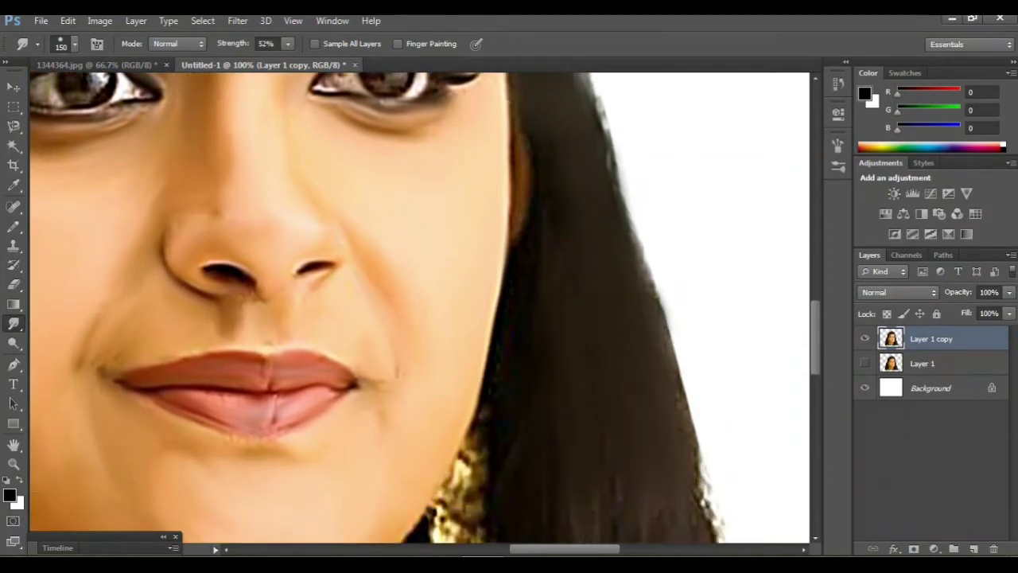
scroll(420, 307, down, 3)
scroll(420, 307, down, 2)
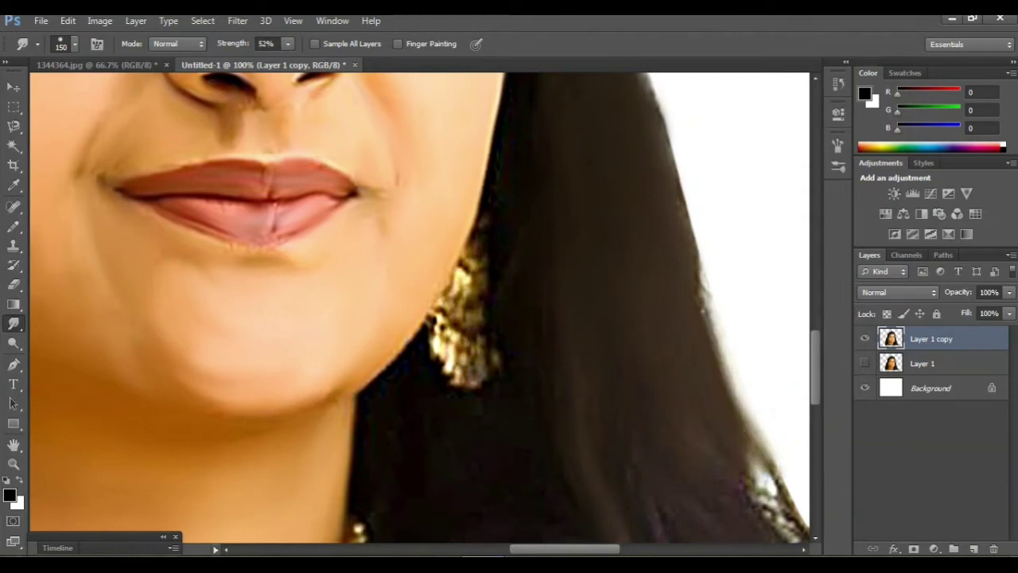
scroll(420, 307, down, 2)
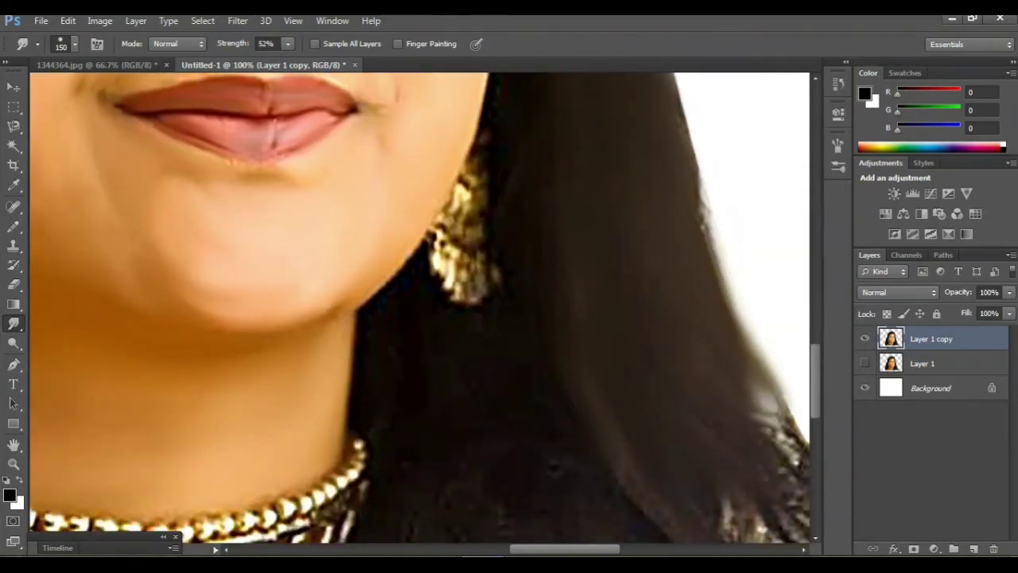
scroll(420, 307, down, 2)
scroll(420, 307, right, 2)
Smudge small patches of hair along the bottom of the image
drag(589, 432, 645, 429)
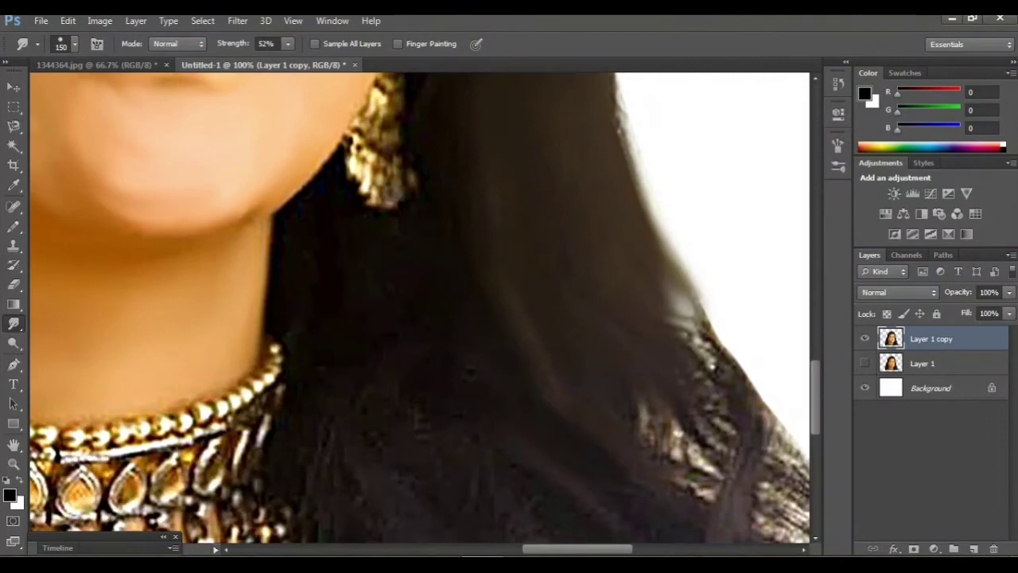
scroll(420, 307, down, 1)
scroll(420, 307, down, 1)
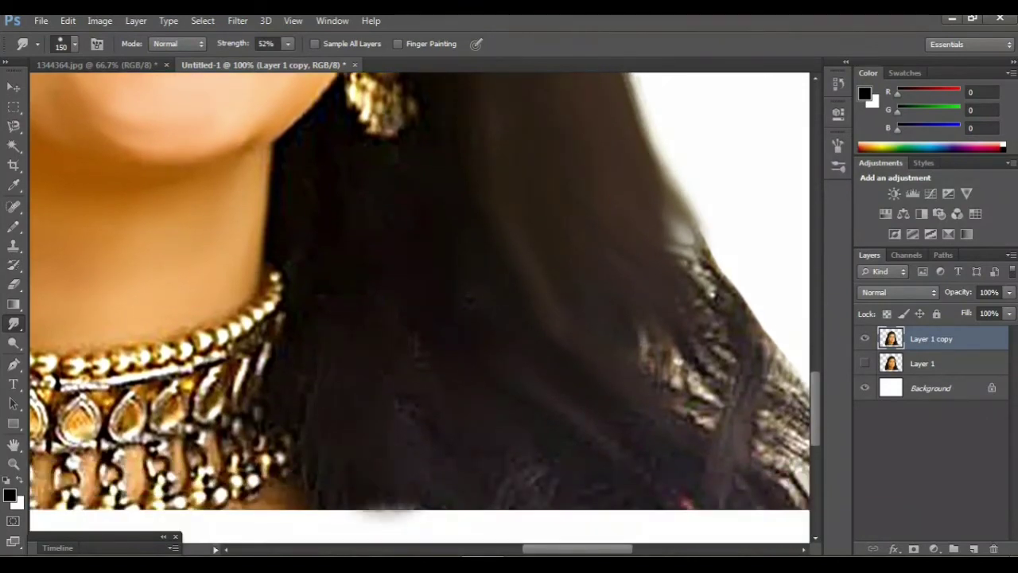
drag(358, 509, 477, 513)
scroll(420, 307, right, 2)
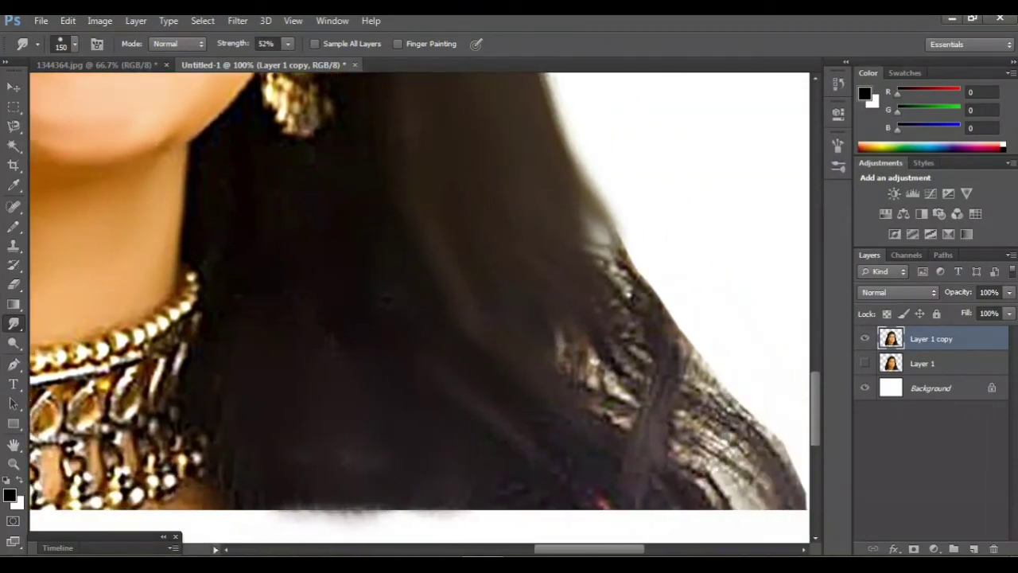
scroll(420, 307, right, 1)
Smooth the hair's right and bottom edges, blending out the shiny specks
mouse_move(517, 159)
mouse_down()
mouse_move(541, 254)
mouse_move(708, 494)
mouse_up()
mouse_move(517, 354)
mouse_down()
mouse_move(612, 477)
mouse_move(653, 509)
mouse_up()
drag(477, 509, 564, 511)
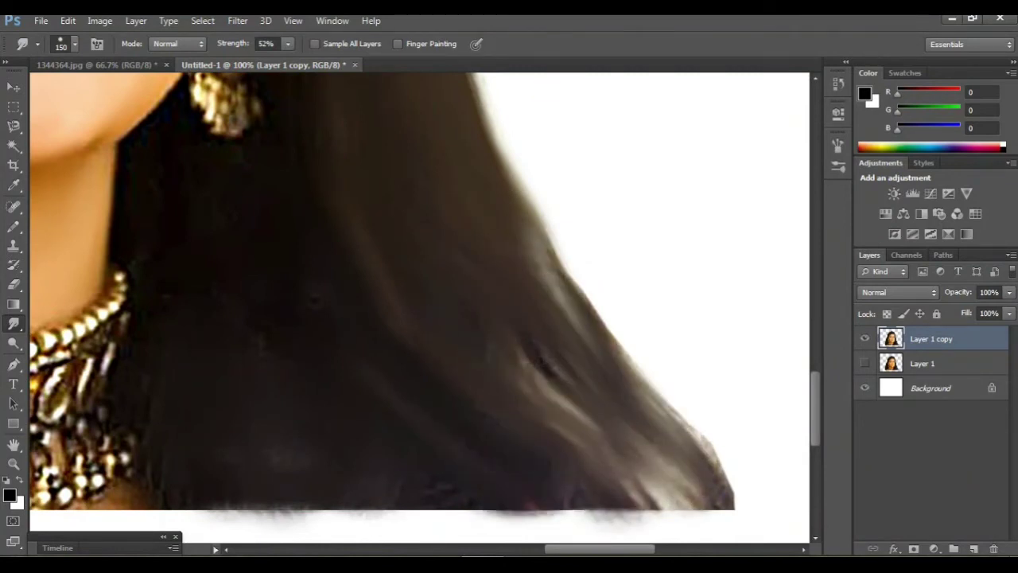
drag(485, 510, 381, 513)
key(ctrl+minus)
key(ctrl+minus)
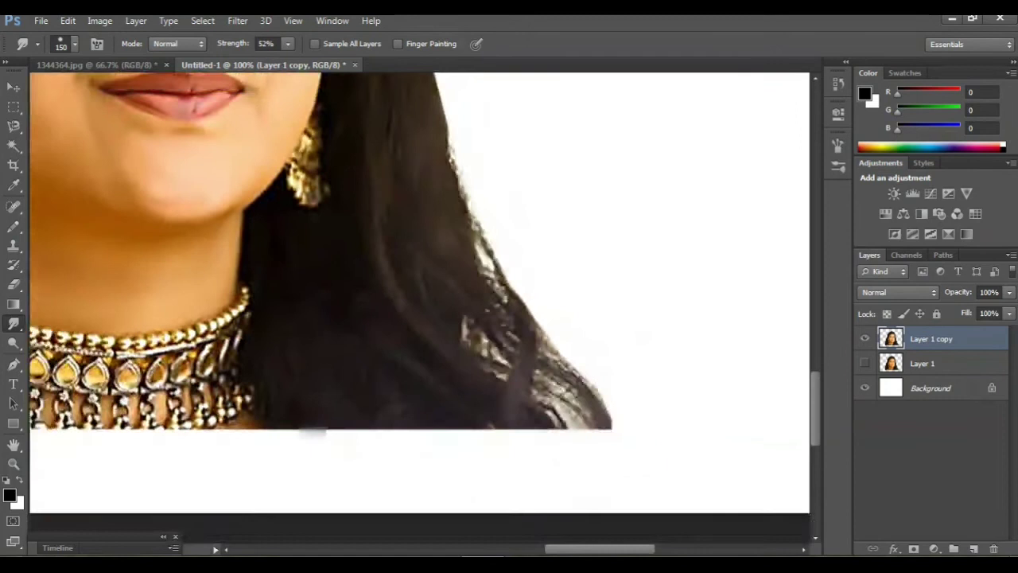
key(ctrl+minus)
Touch up beside the necklace, then compare the smudged layer against the original Layer 1
scroll(354, 247, left, 3)
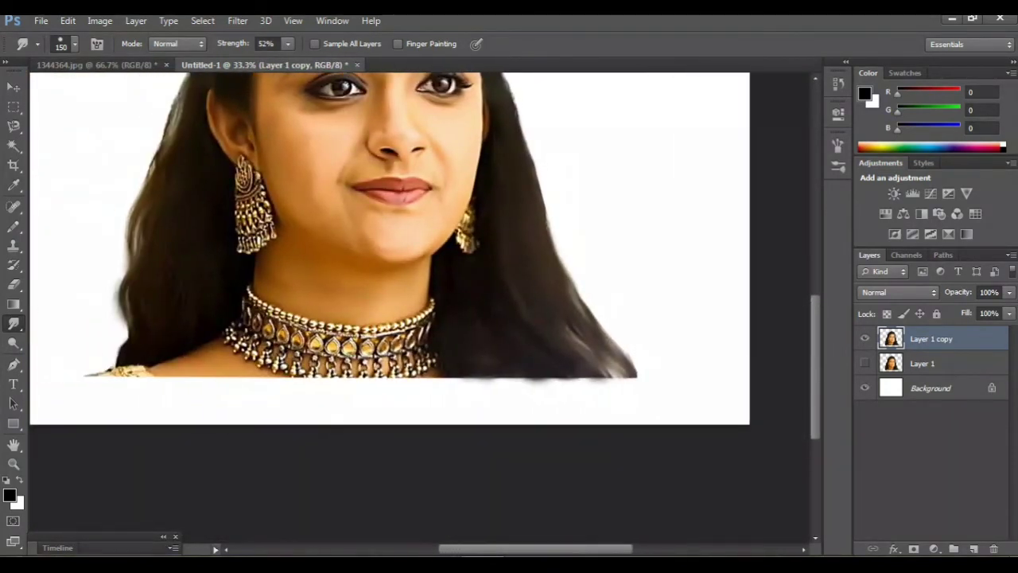
scroll(354, 246, up, 3)
drag(230, 448, 248, 461)
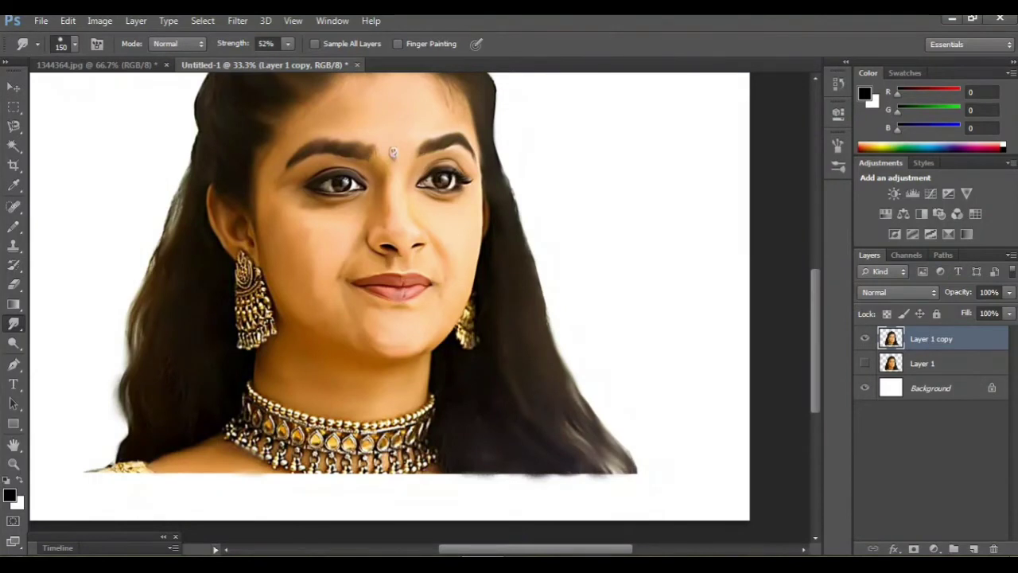
scroll(390, 306, up, 3)
click(865, 363)
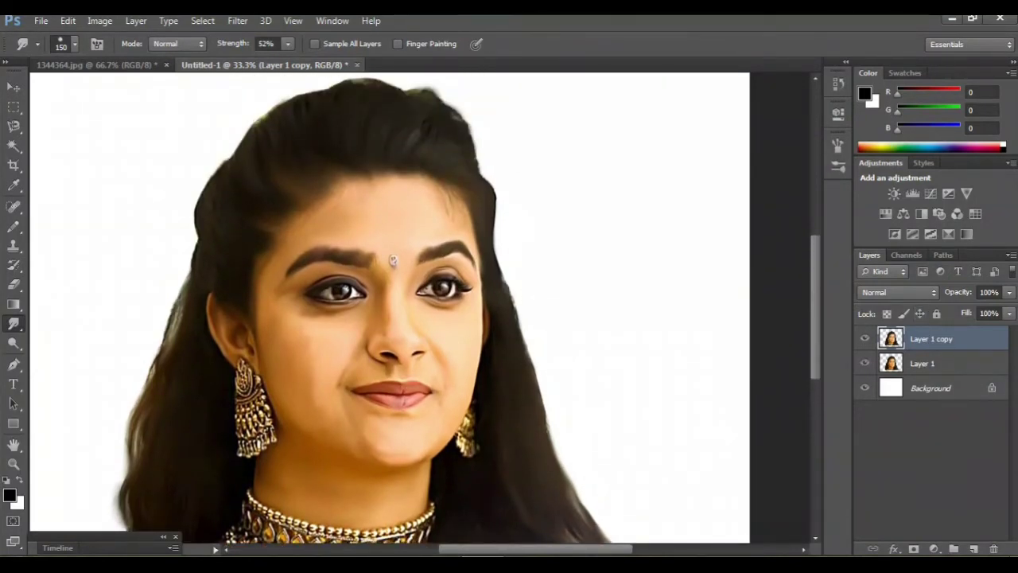
click(864, 338)
click(865, 338)
click(865, 363)
Duplicate Layer 1 copy to create Layer 1 copy 2
drag(930, 338, 974, 549)
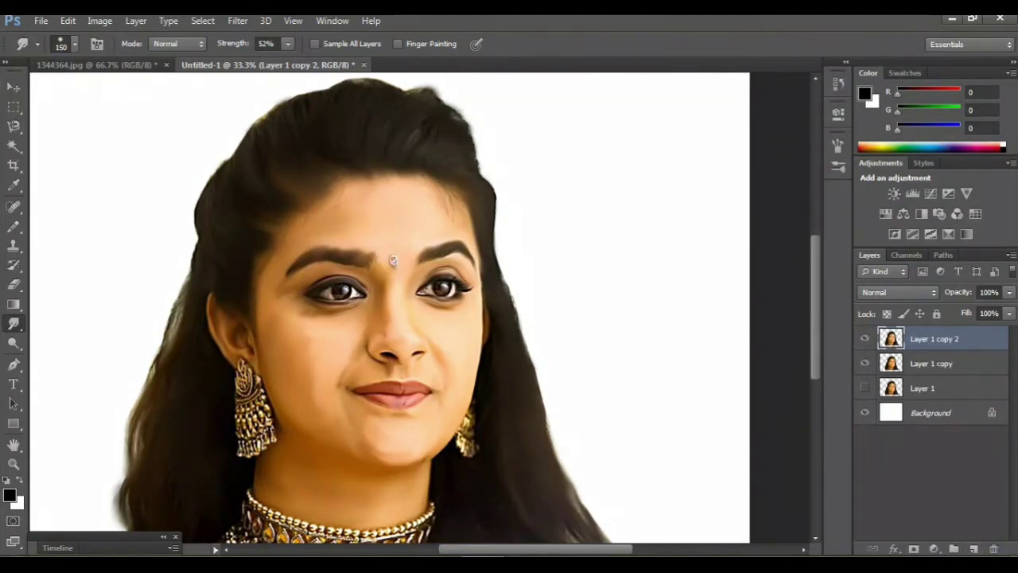
scroll(390, 310, down, 3)
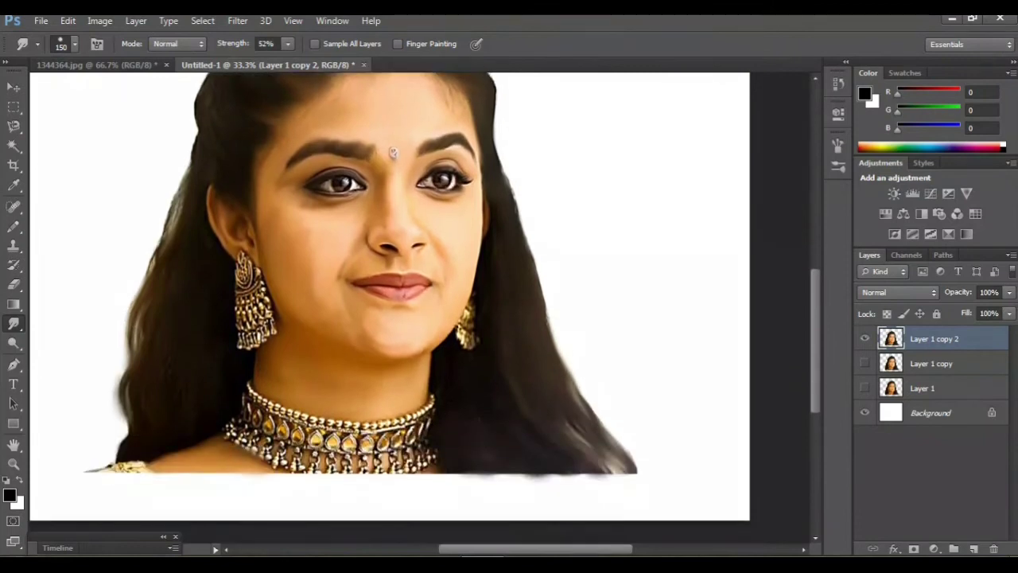
scroll(390, 310, up, 1)
drag(392, 188, 451, 235)
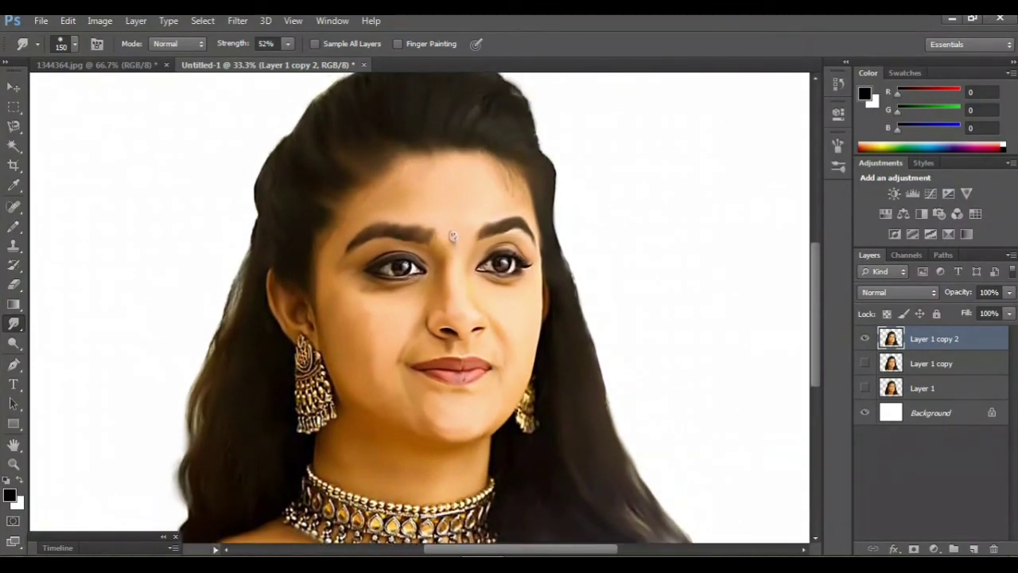
Apply Auto Contrast and Auto Color to the duplicated portrait
click(99, 20)
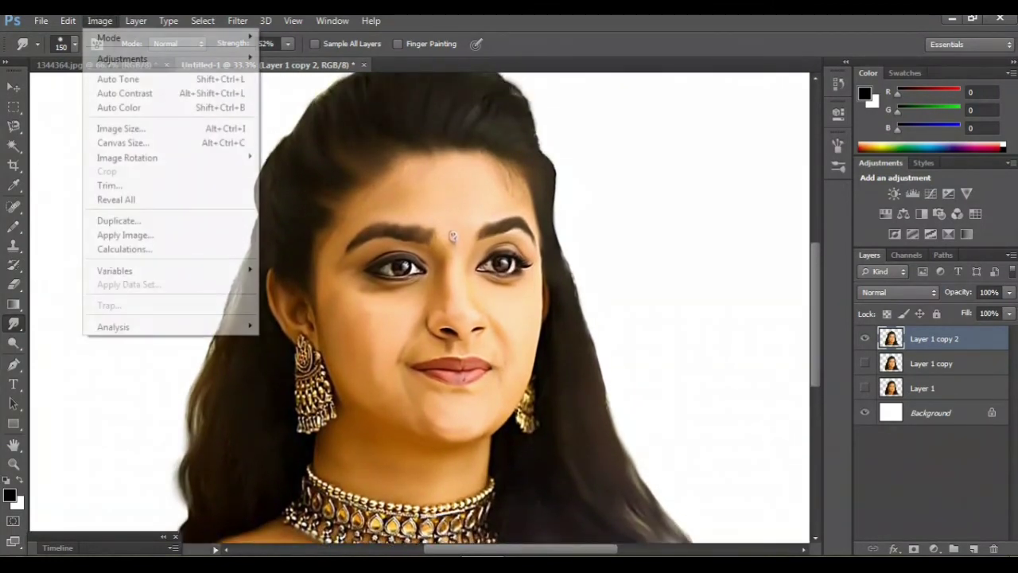
click(127, 94)
click(99, 20)
click(127, 104)
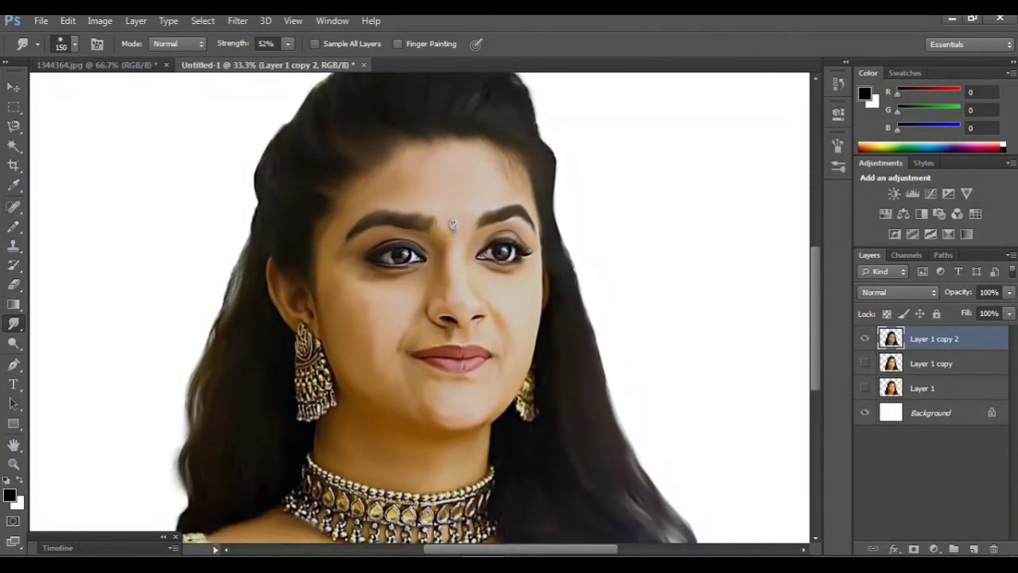
Apply Levels with input values 12, 1.19 and 255
key(ctrl+l)
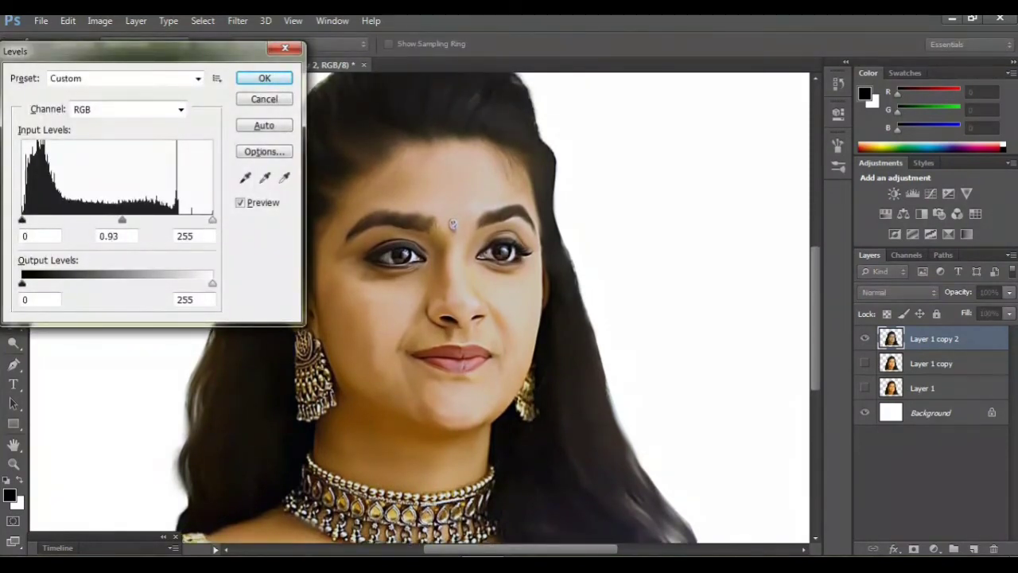
drag(121, 219, 115, 220)
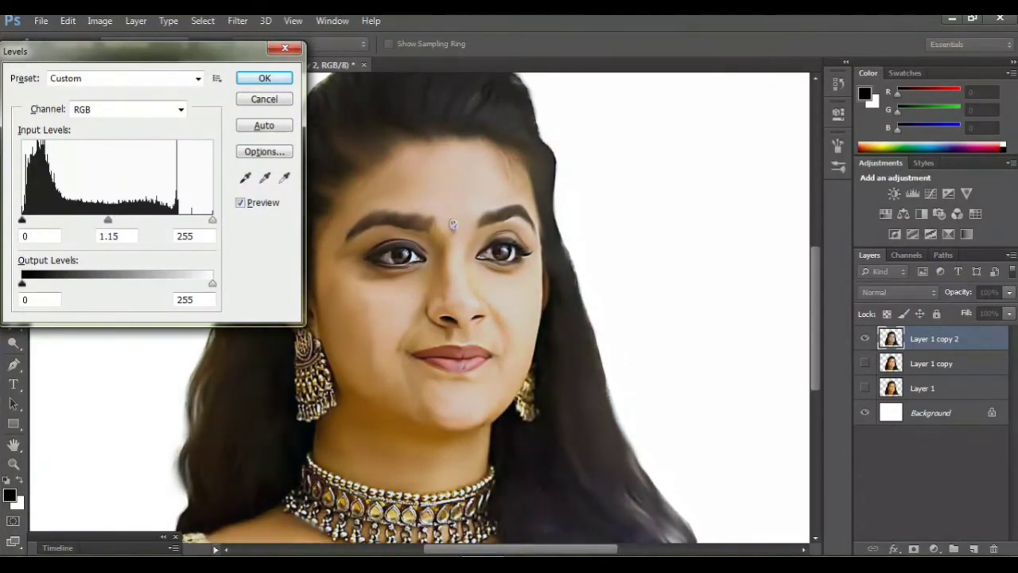
drag(22, 220, 33, 220)
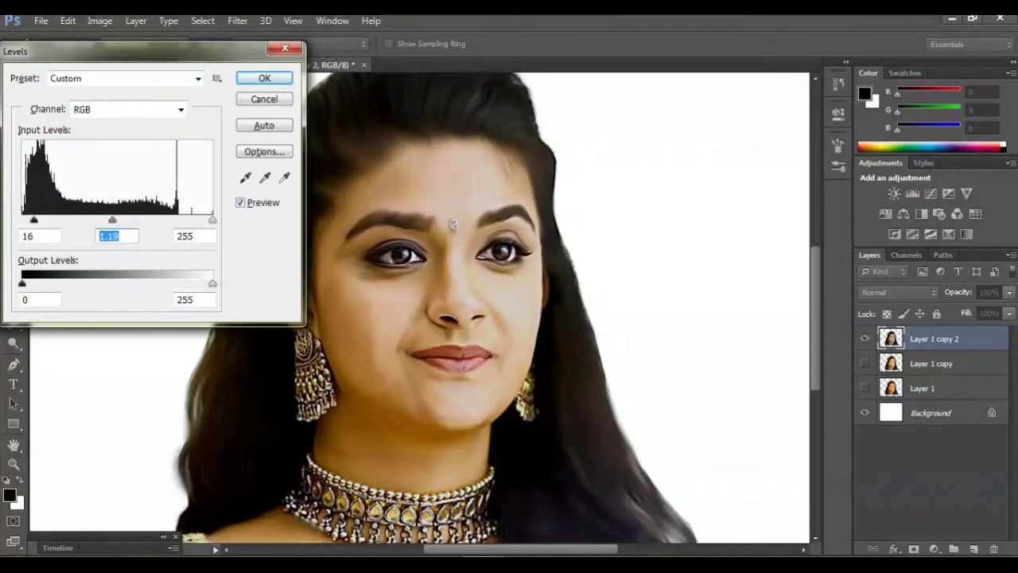
key(shift+Tab)
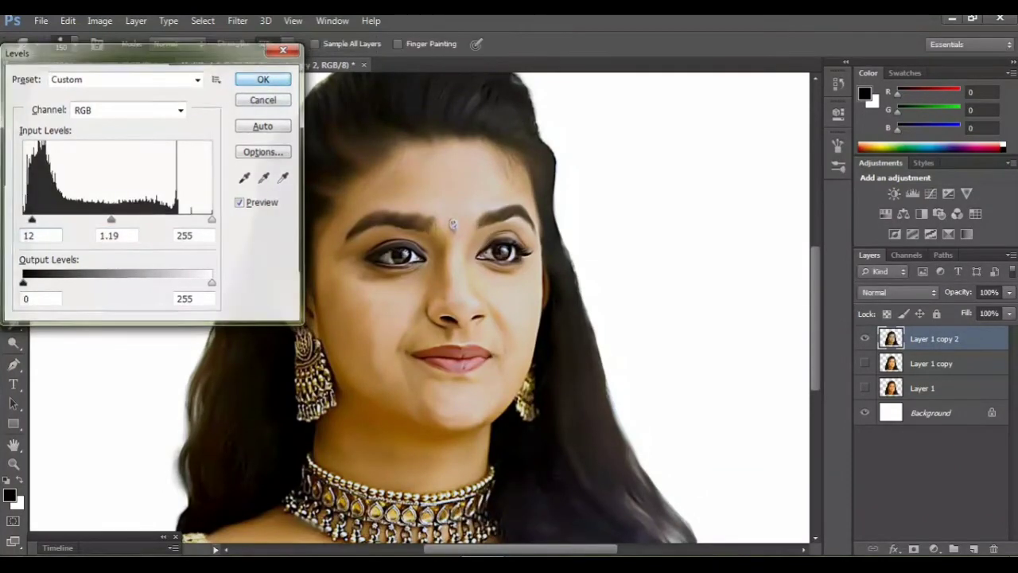
key(Return)
scroll(420, 308, up, 2)
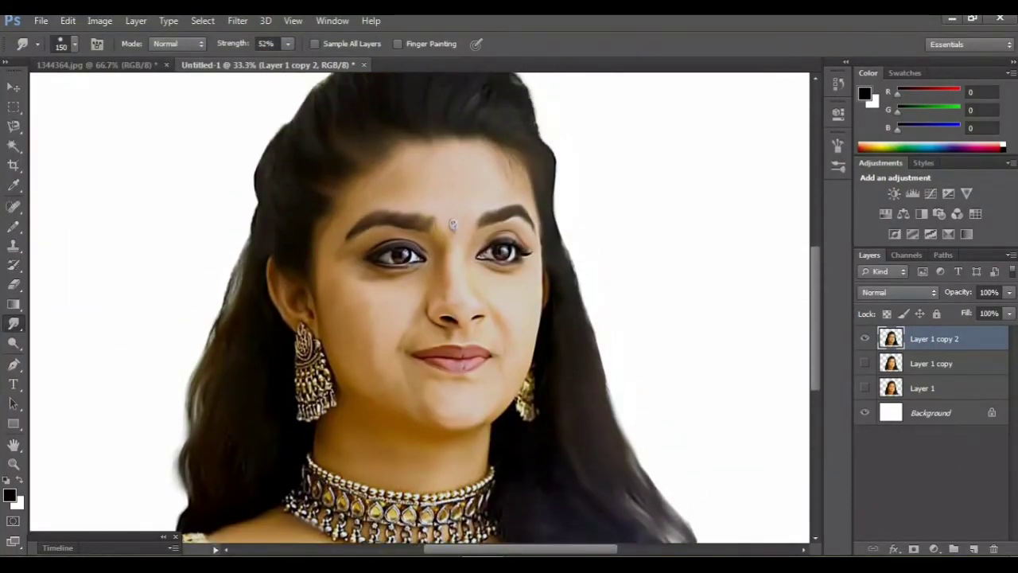
Add empty Layer 2, then move Layer 1 copy 2 and Layer 2 below Layer 1 copy
click(864, 362)
click(865, 338)
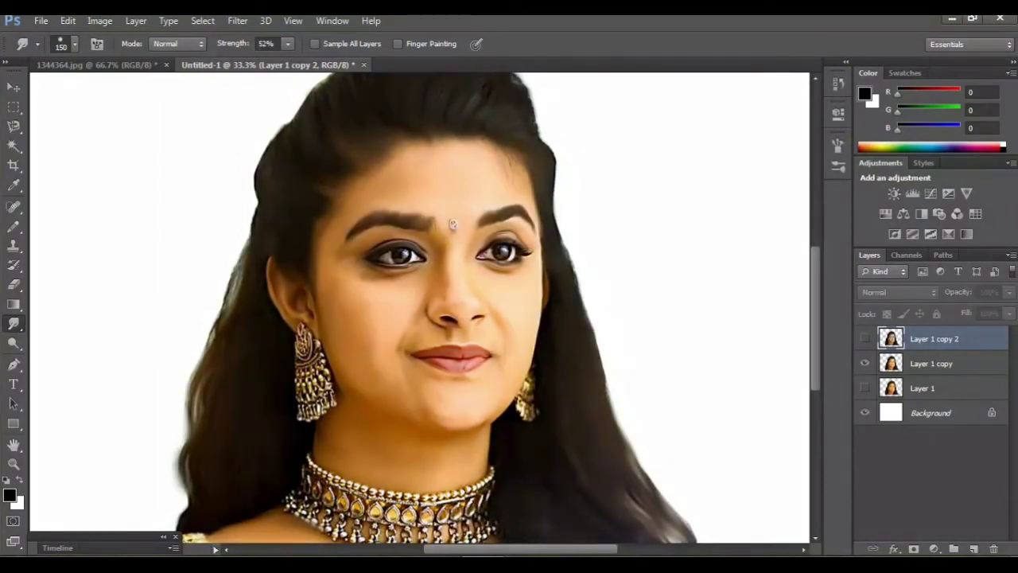
click(864, 338)
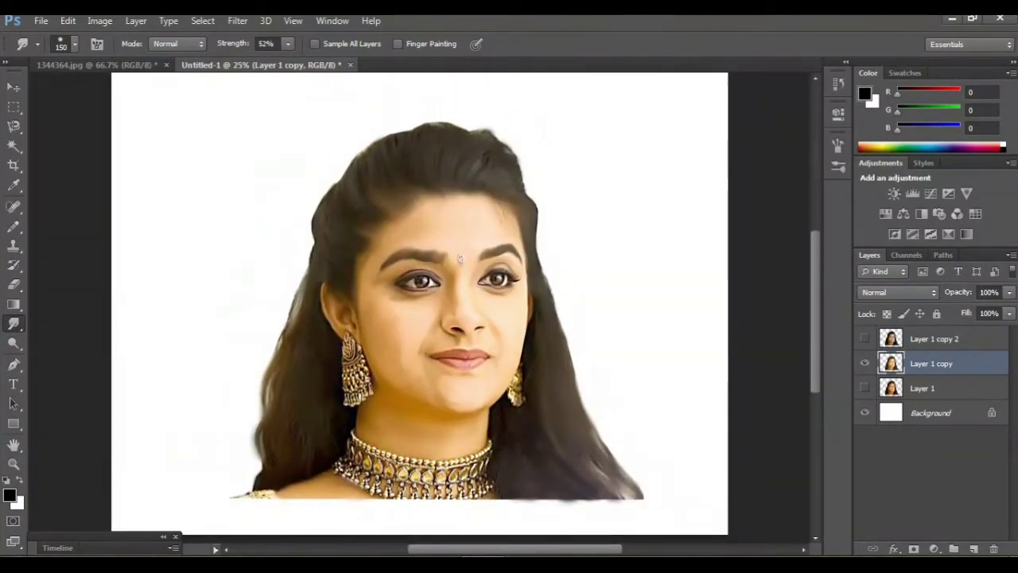
click(974, 549)
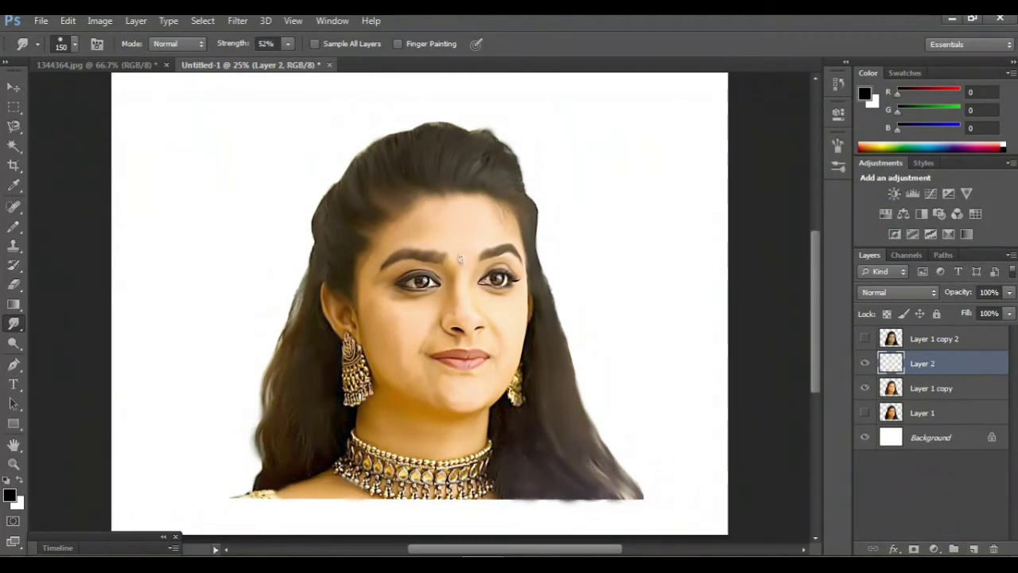
drag(930, 339, 930, 400)
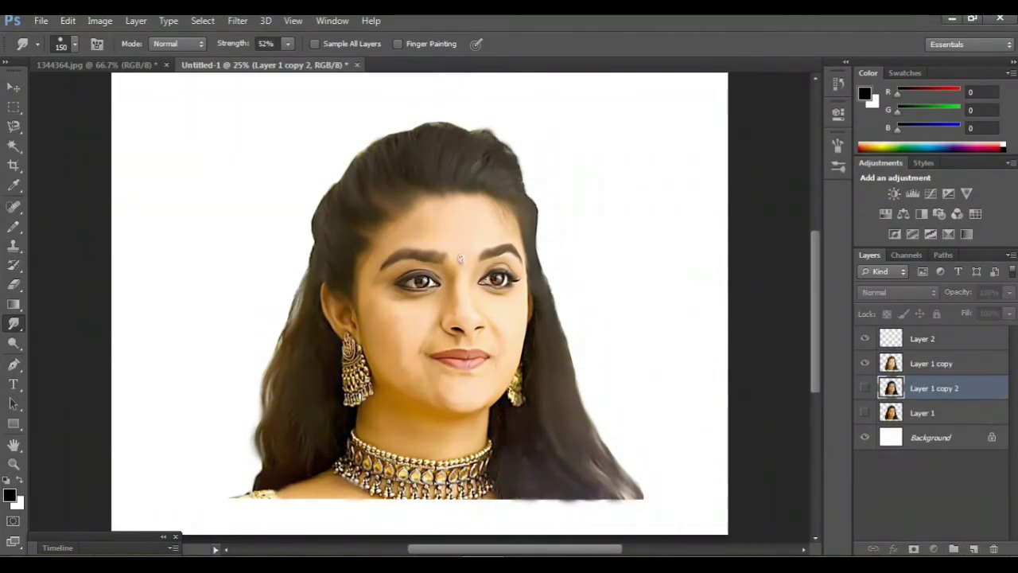
drag(931, 339, 931, 372)
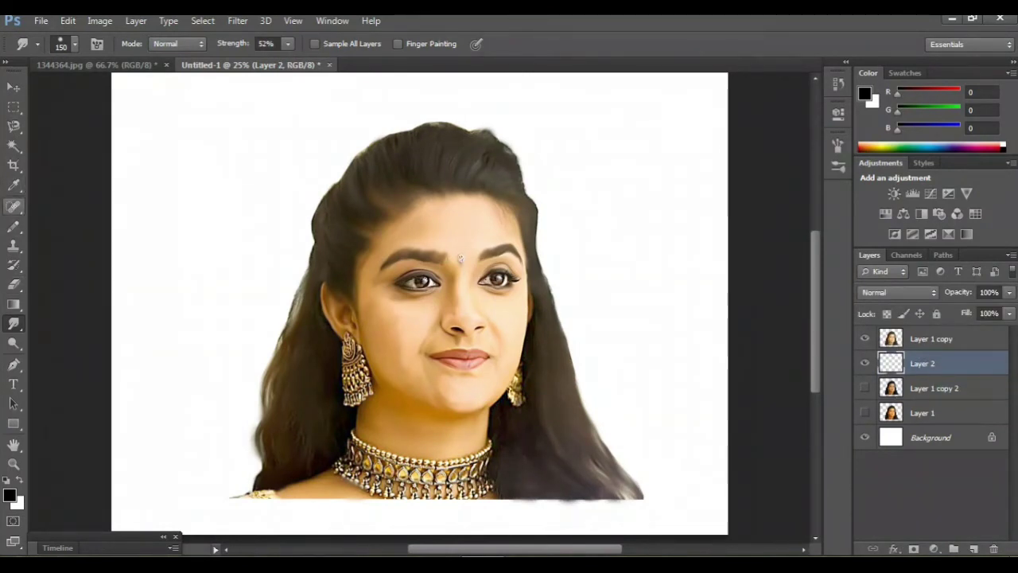
Select the soft Brush tool and enlarge it from 400 to 1000 px at 55% opacity
click(14, 226)
right_click(13, 226)
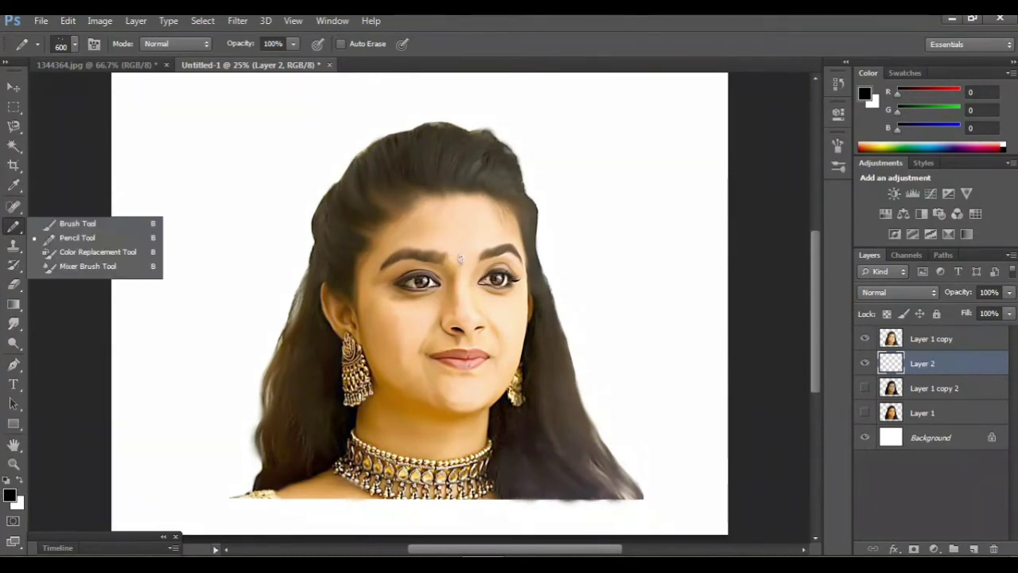
click(72, 223)
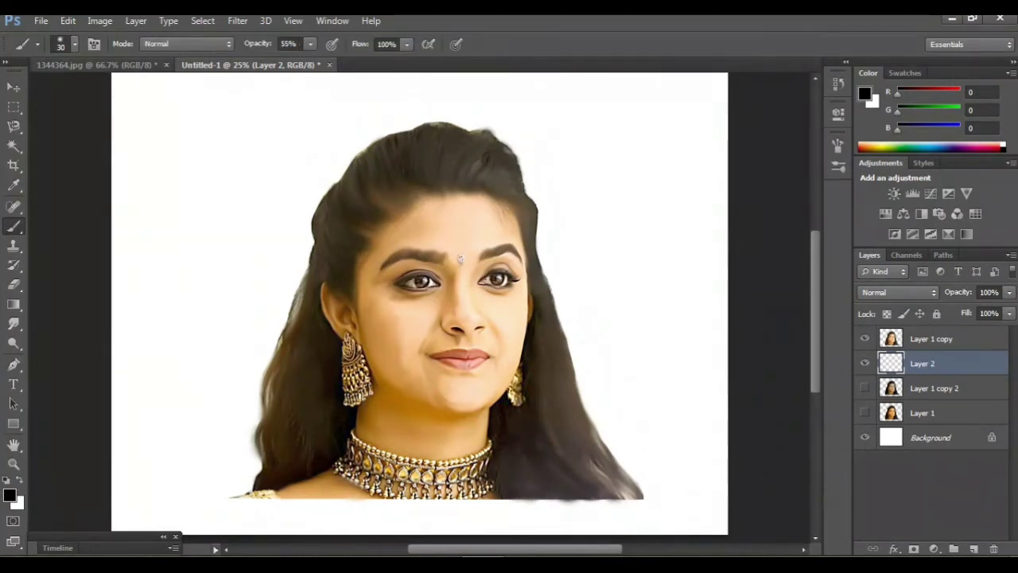
click(75, 44)
scroll(95, 194, down, 5)
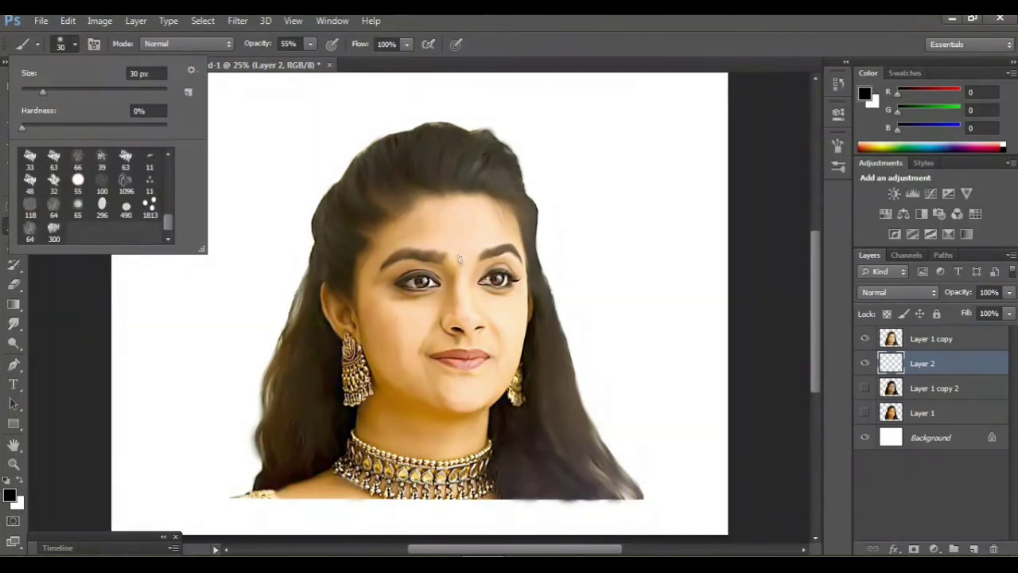
text(400)
key(Return)
key(bracketright)
key(bracketright)
key(bracketright)
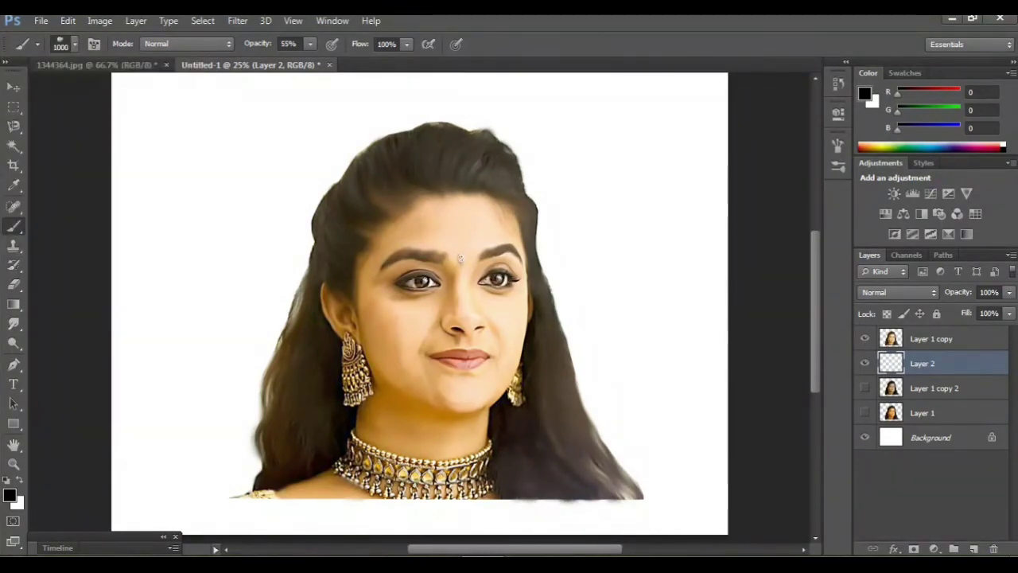
Sample a warm orange and dab beige patches over the left background
scroll(419, 302, down, 1)
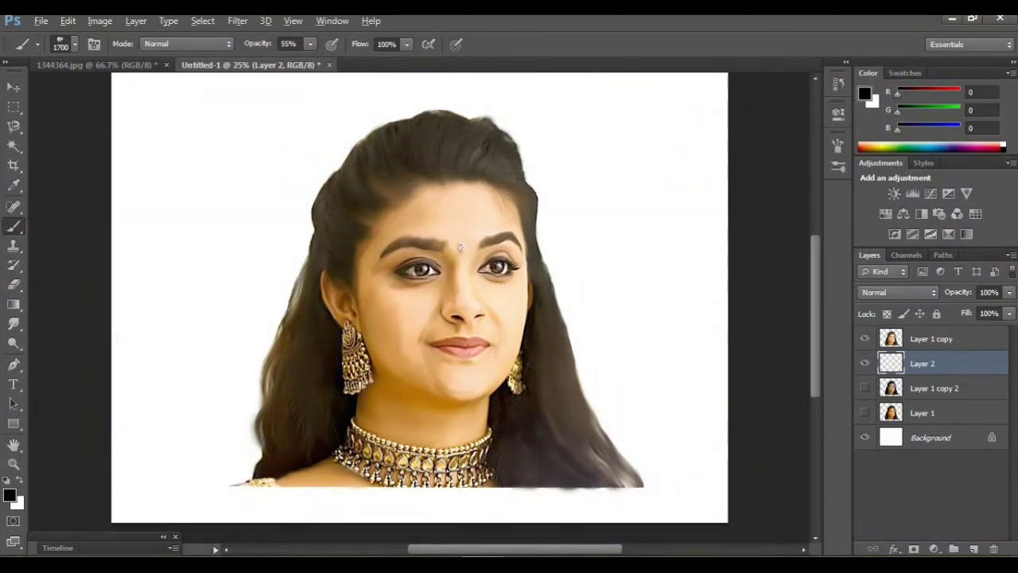
click(199, 461)
click(207, 398)
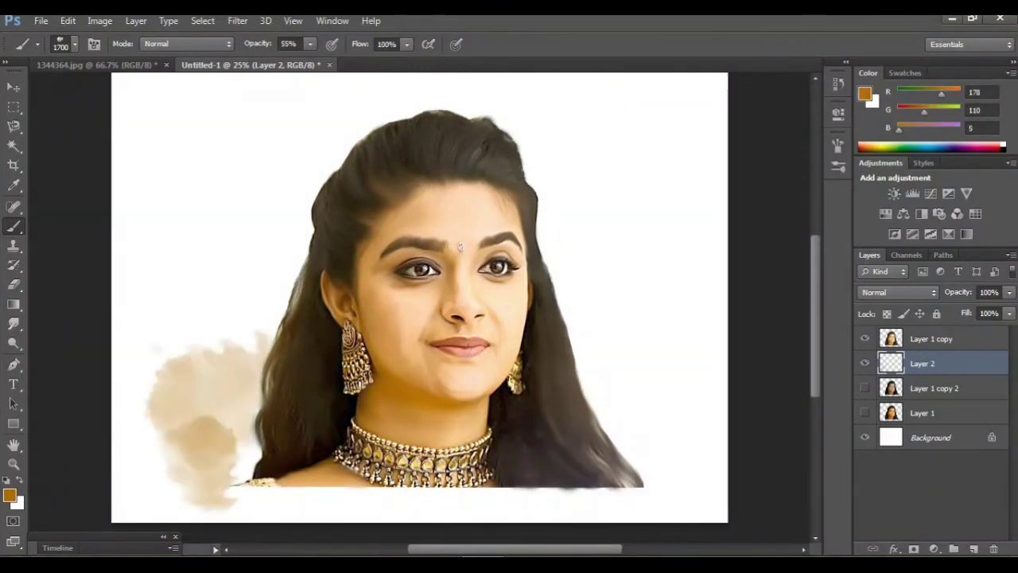
click(183, 318)
click(214, 206)
click(225, 330)
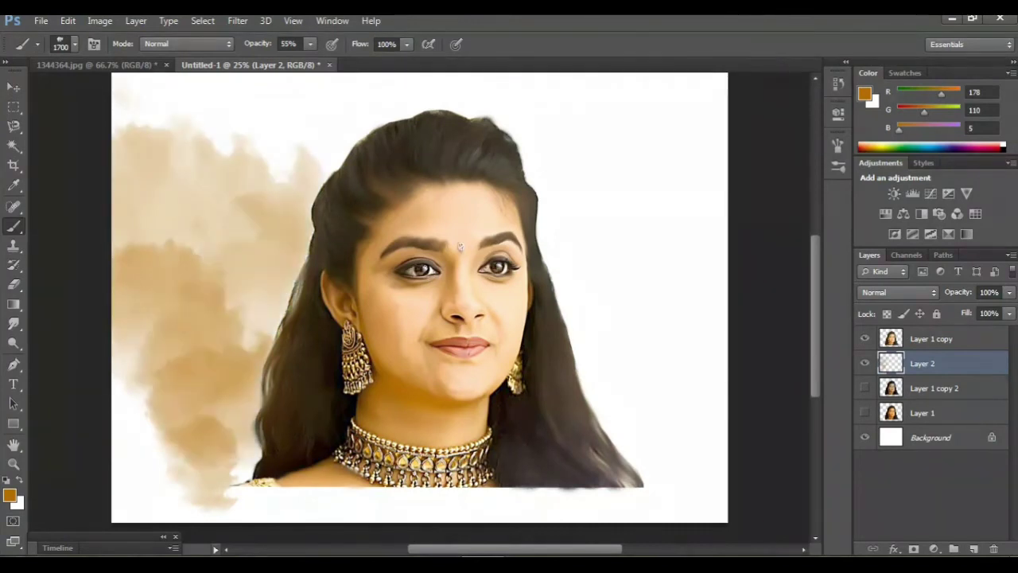
click(159, 445)
click(264, 453)
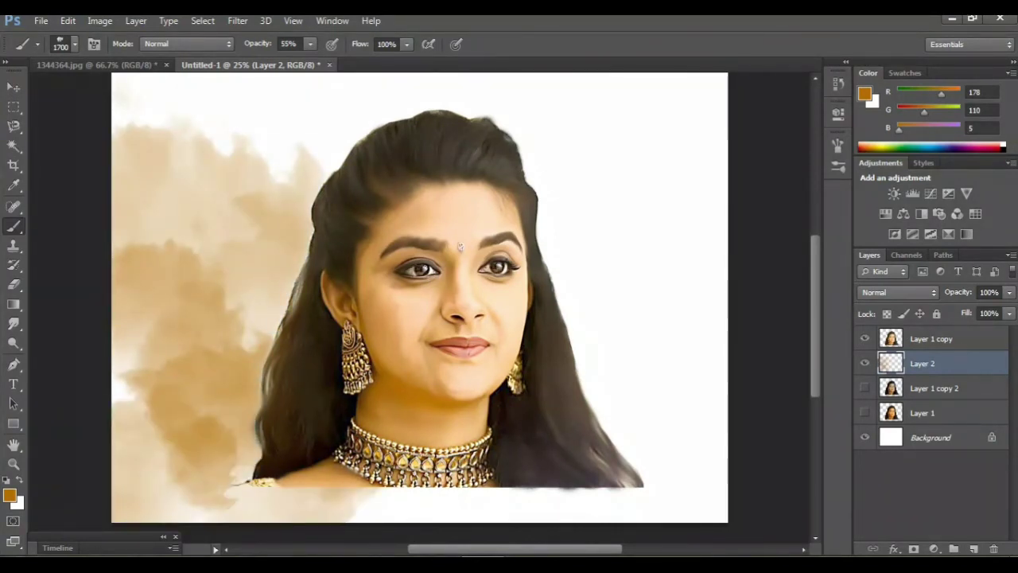
Dab a lighter beige across the right and bottom background areas
alt+click(183, 358)
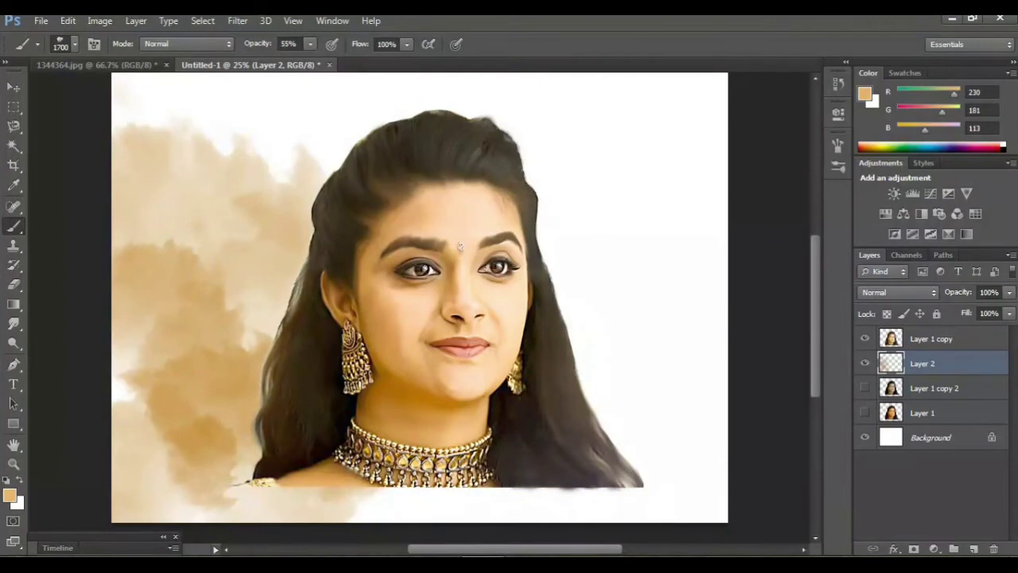
click(645, 442)
click(541, 477)
click(438, 477)
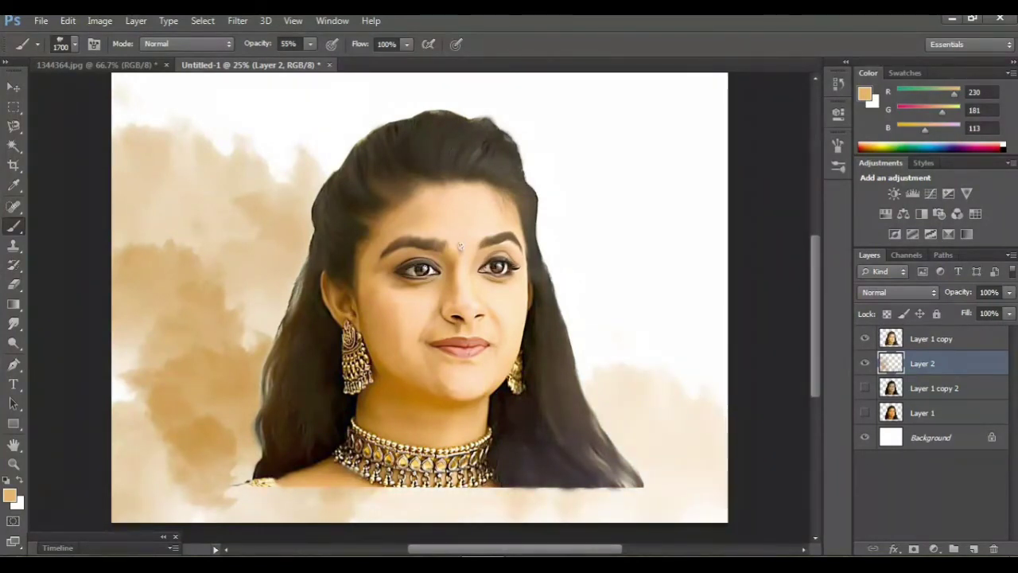
click(640, 350)
click(659, 218)
click(612, 155)
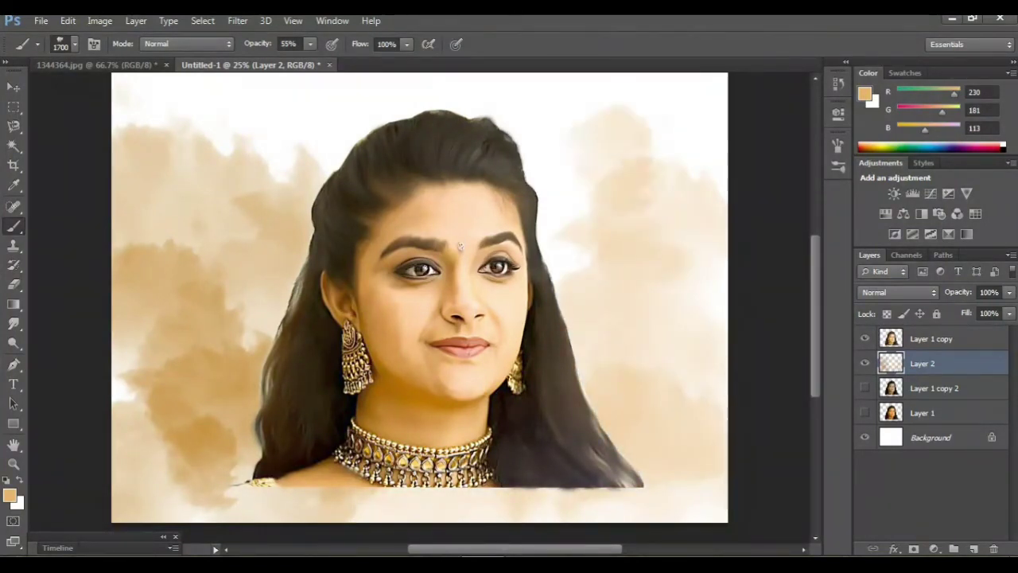
click(571, 218)
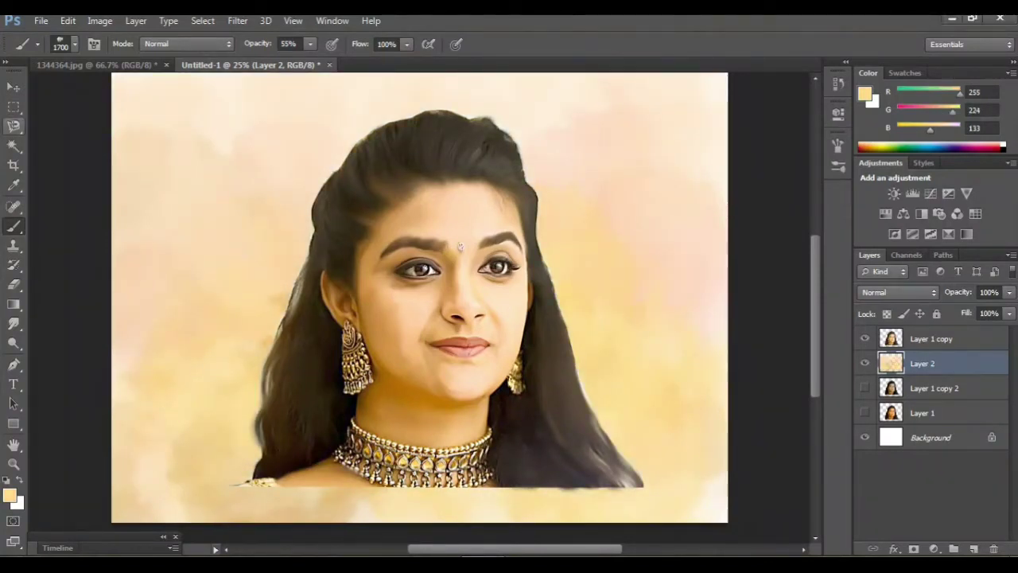
Switch to a larger Smudge brush
click(75, 44)
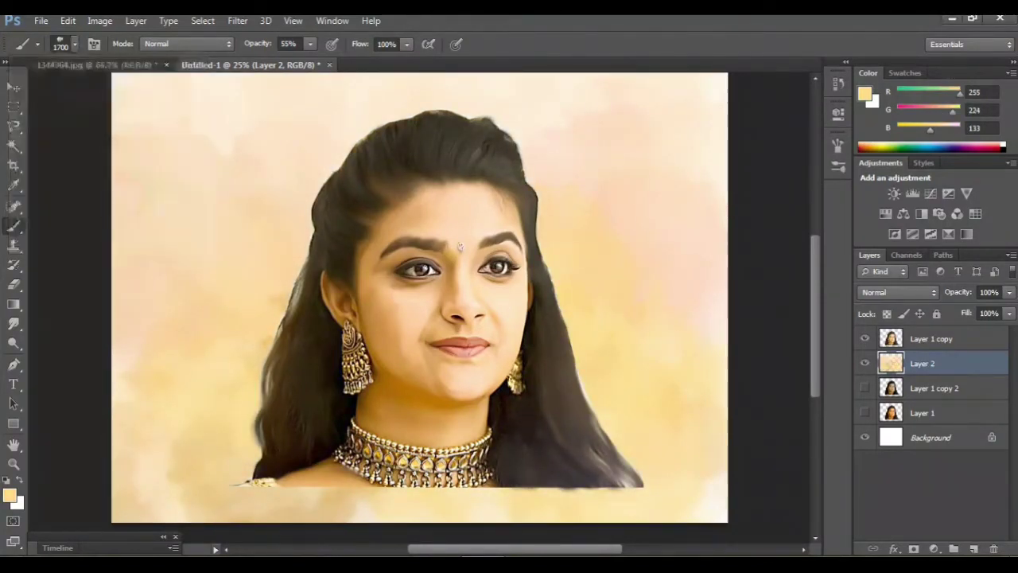
click(13, 323)
click(81, 349)
Enlarge the Smudge brush to 500 px and blend the background patches beside the hair
key(bracketright)
key(bracketright)
key(bracketright)
key(bracketright)
key(bracketright)
scroll(460, 247, up, 3)
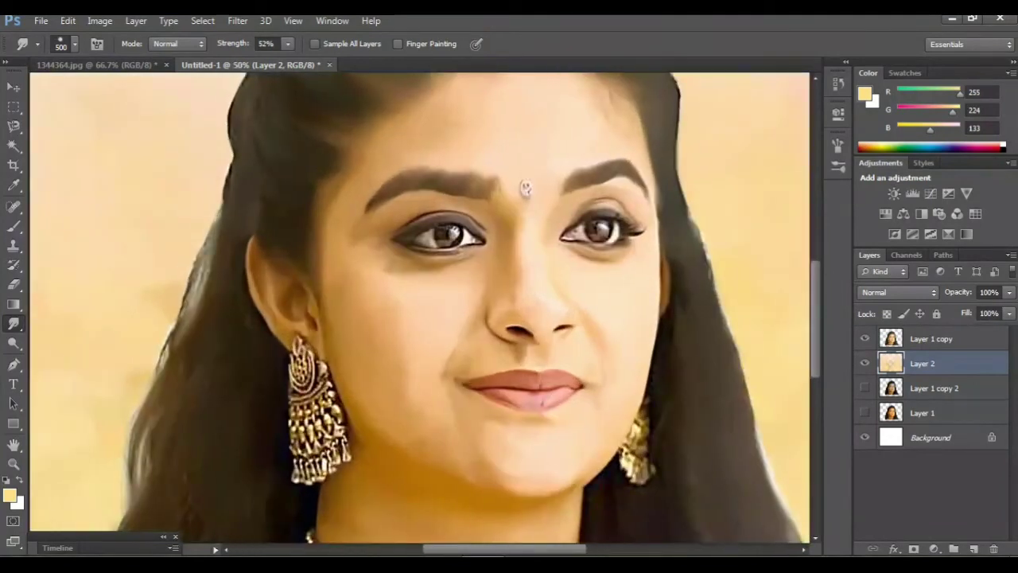
mouse_move(716, 194)
mouse_down()
mouse_move(716, 344)
mouse_move(789, 367)
mouse_up()
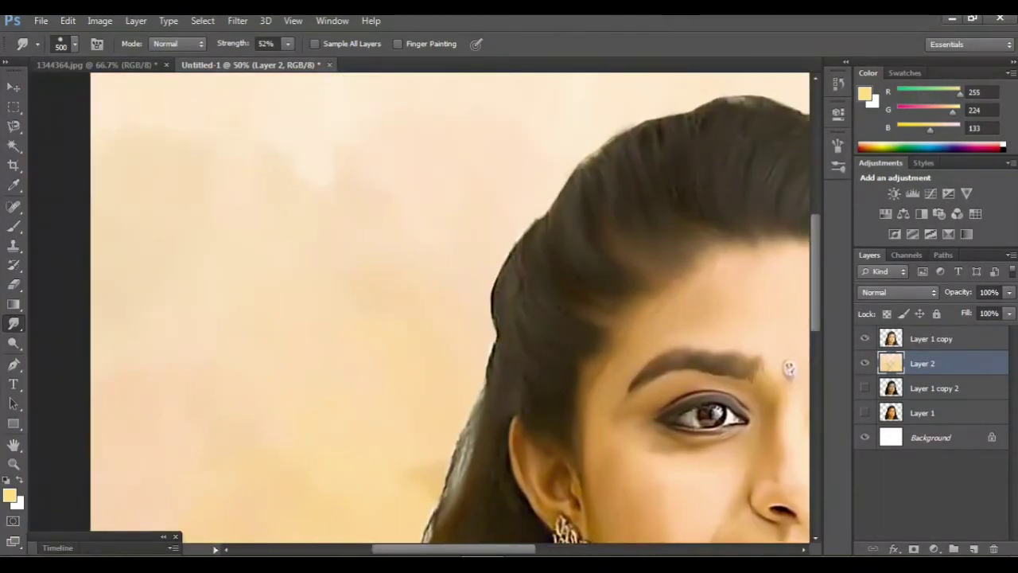
scroll(789, 368, down, 1)
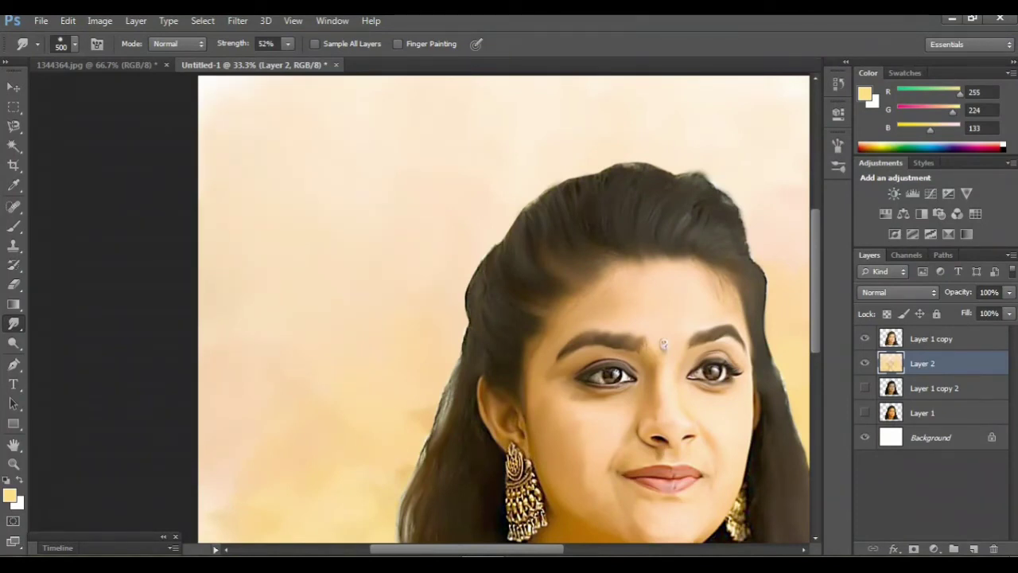
drag(664, 343, 592, 343)
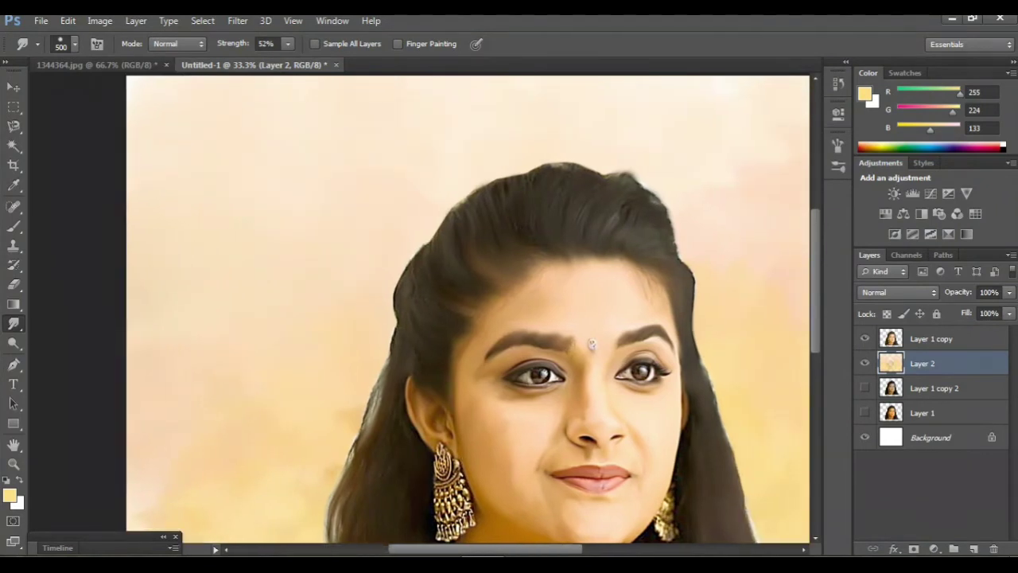
scroll(590, 343, down, 1)
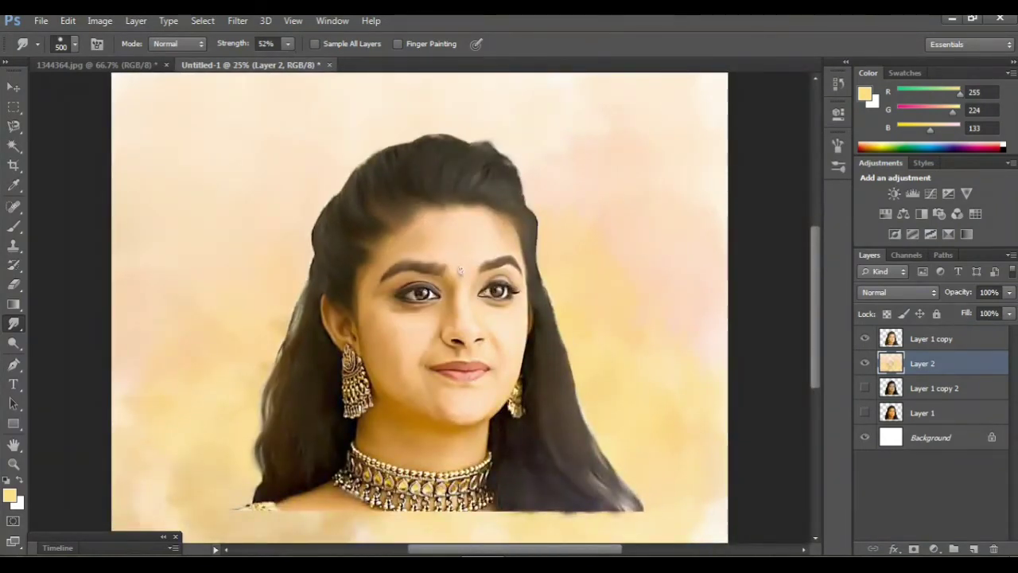
scroll(419, 307, up, 2)
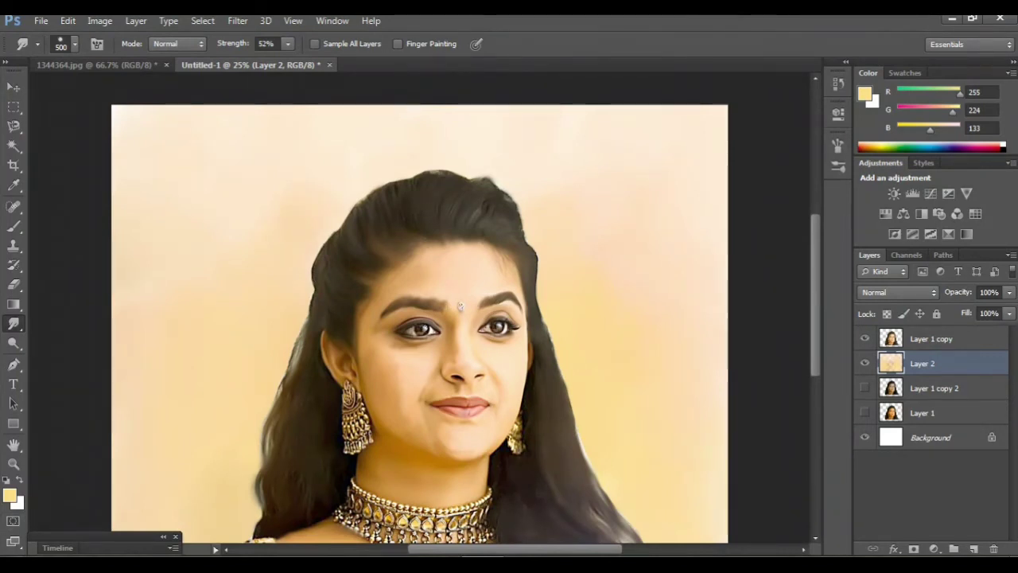
Set the foreground paint colour to white
click(9, 495)
click(517, 146)
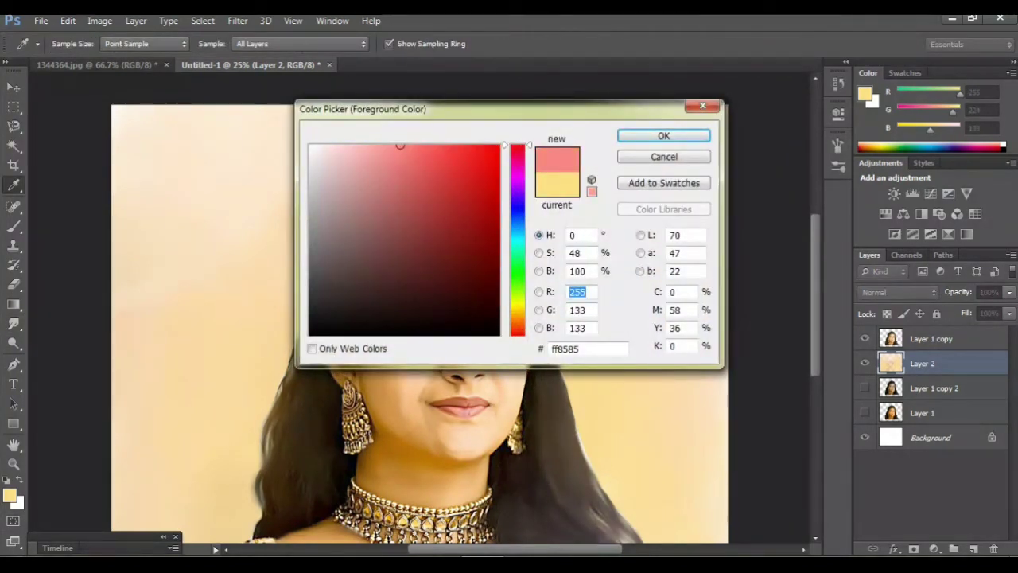
click(311, 145)
click(663, 136)
key(r)
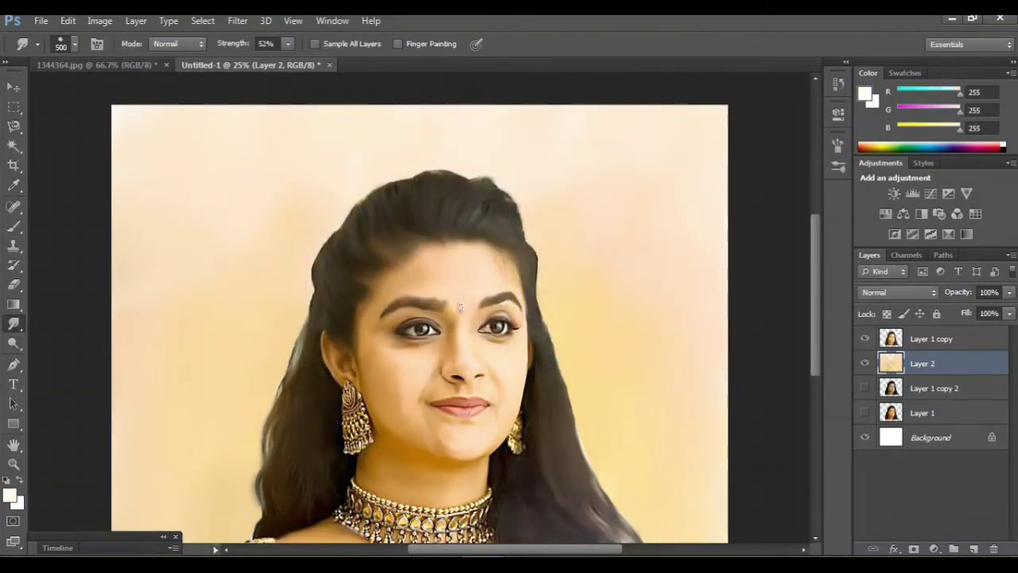
Paint soft white strokes with a 900 px brush along both sides of the hair
key(b)
click(74, 45)
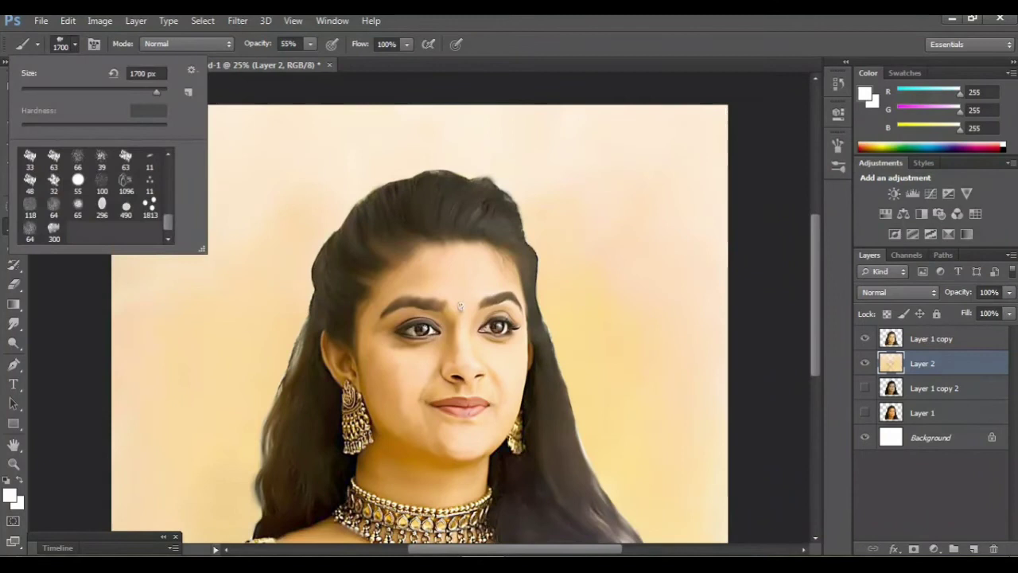
scroll(96, 195, up, 5)
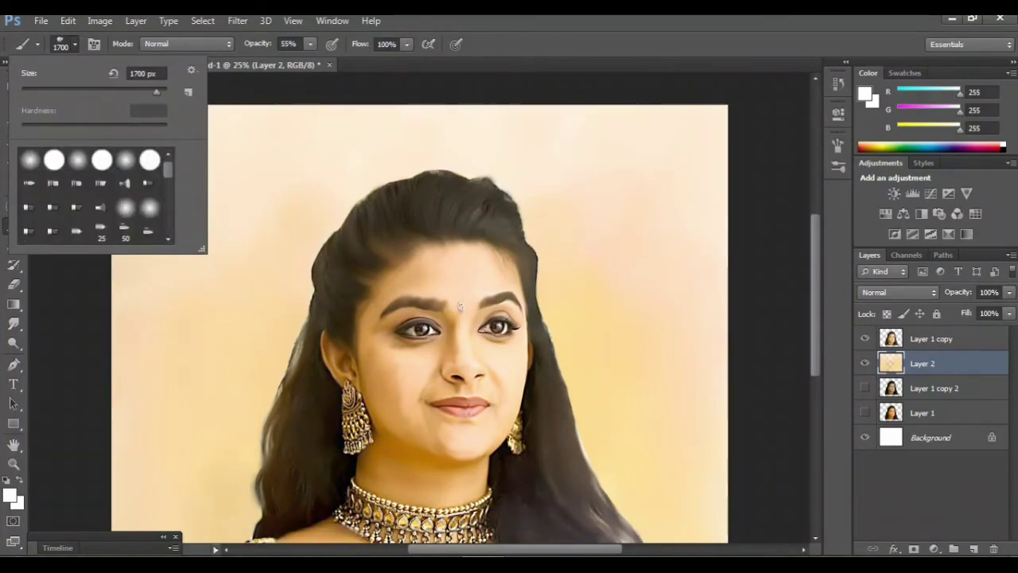
key(Escape)
scroll(465, 312, down, 1)
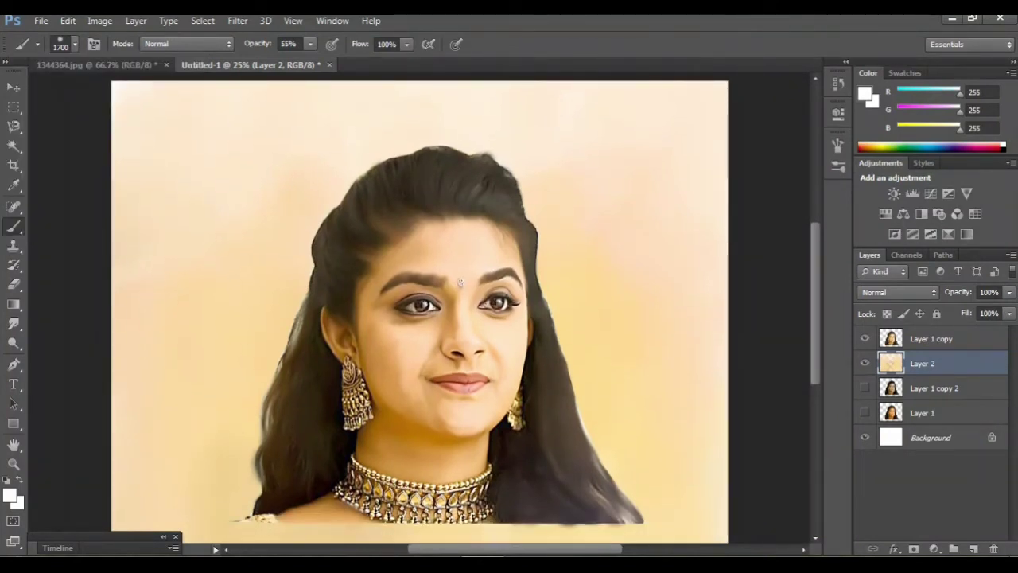
key(bracketleft)
key(bracketleft)
key(bracketleft)
drag(577, 390, 564, 291)
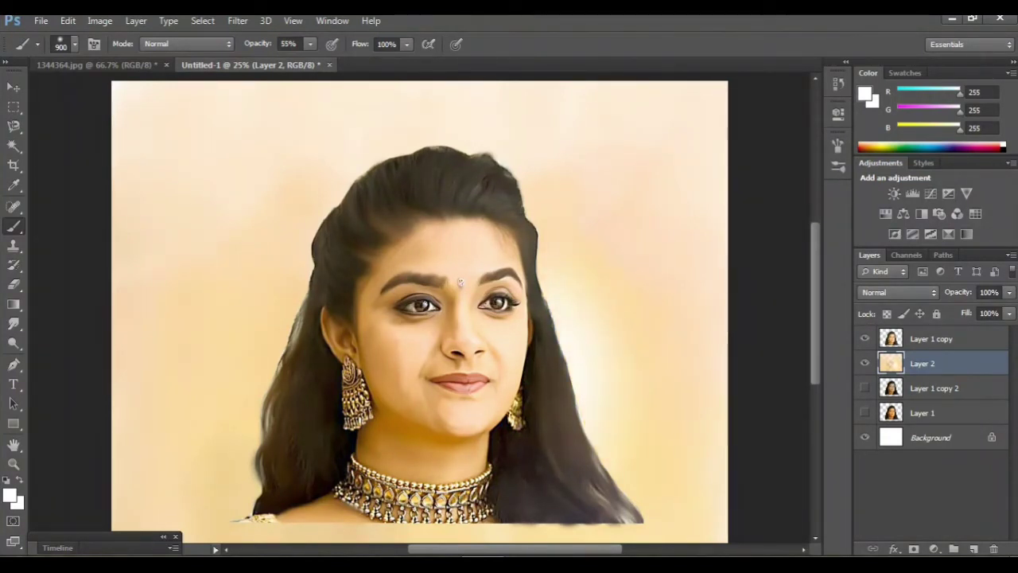
drag(248, 497, 239, 406)
drag(302, 311, 296, 277)
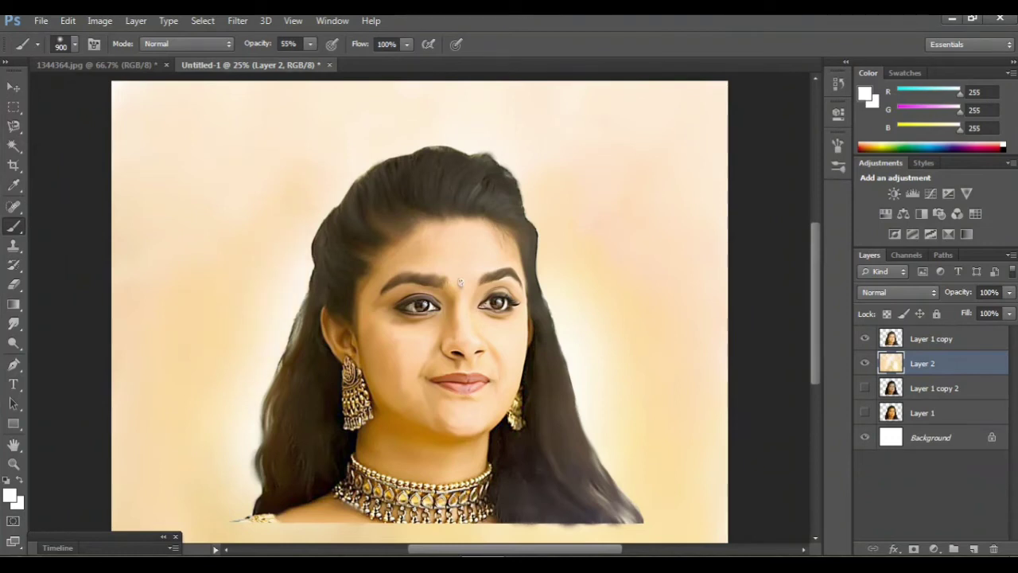
Review the glow and make Layer 1 copy the active layer
scroll(465, 306, down, 1)
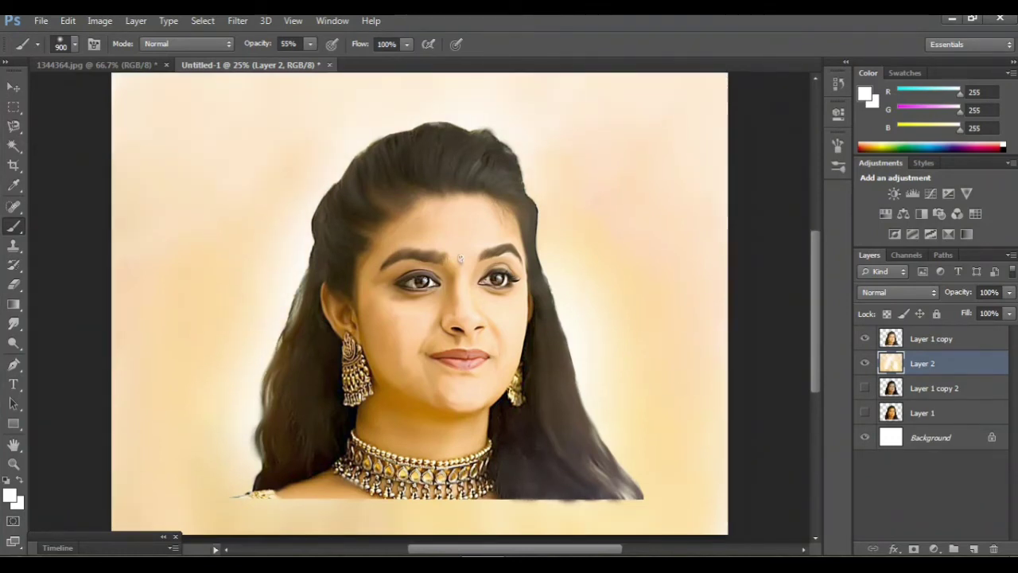
scroll(419, 306, up, 1)
scroll(419, 306, down, 1)
scroll(419, 306, up, 1)
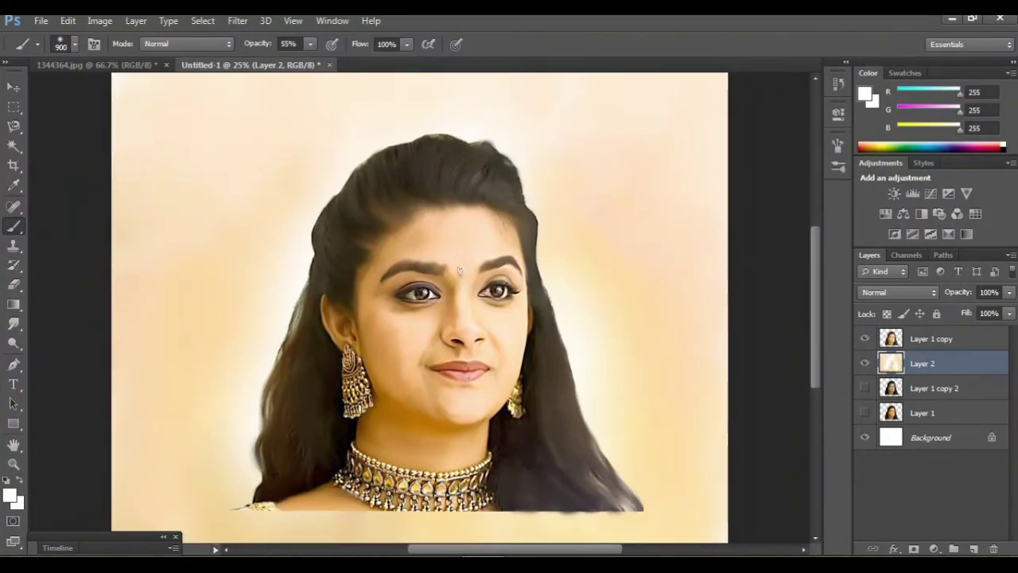
key(alt+bracketright)
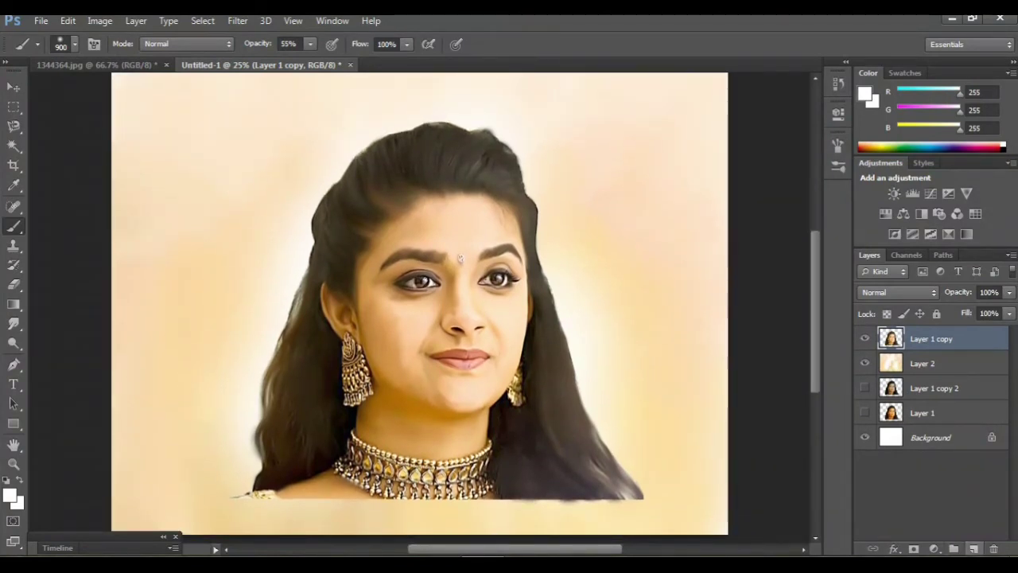
Duplicate Layer 1 copy into a new top layer, Layer 1 copy 3, and zoom in on an eye
click(973, 549)
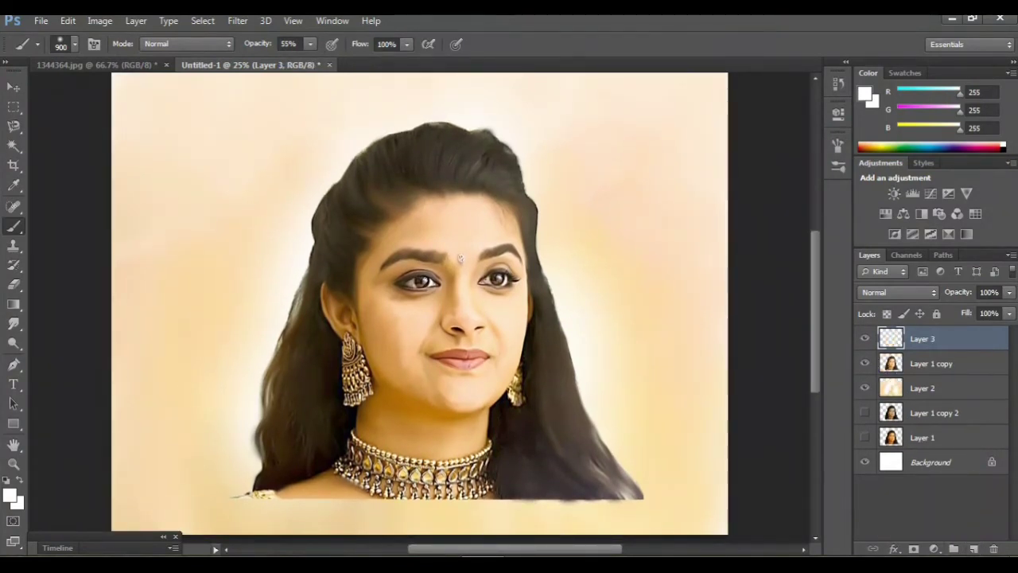
key(Delete)
mouse_move(930, 339)
mouse_down()
mouse_move(930, 447)
mouse_move(973, 549)
mouse_up()
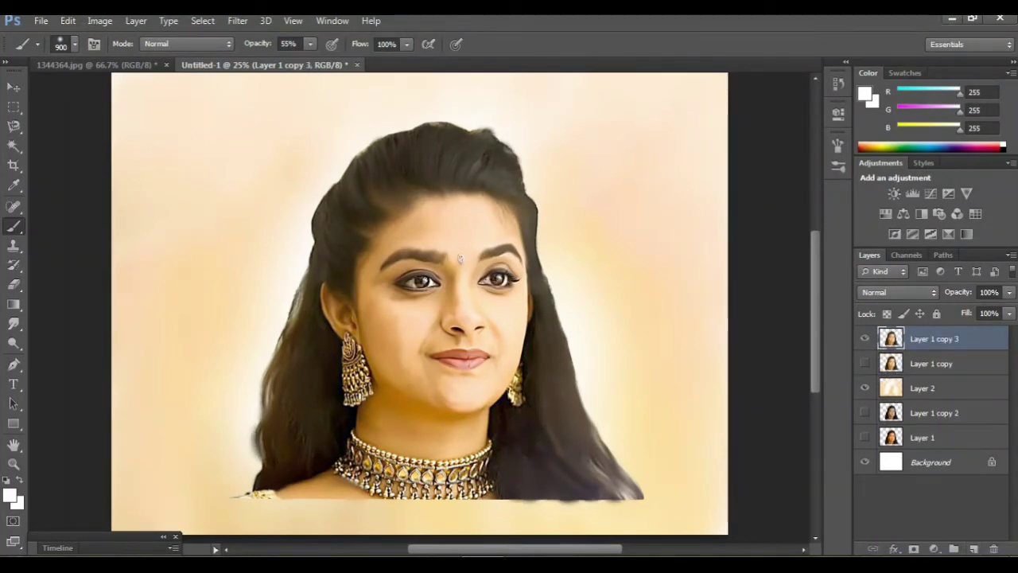
scroll(459, 259, up, 2)
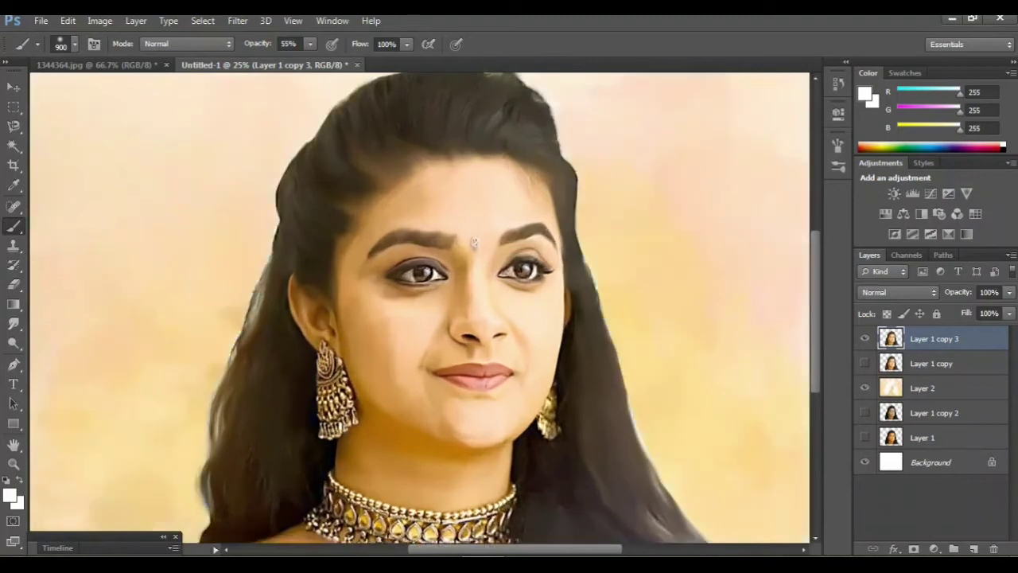
scroll(459, 259, up, 2)
scroll(460, 259, up, 2)
scroll(460, 258, up, 1)
scroll(460, 259, up, 3)
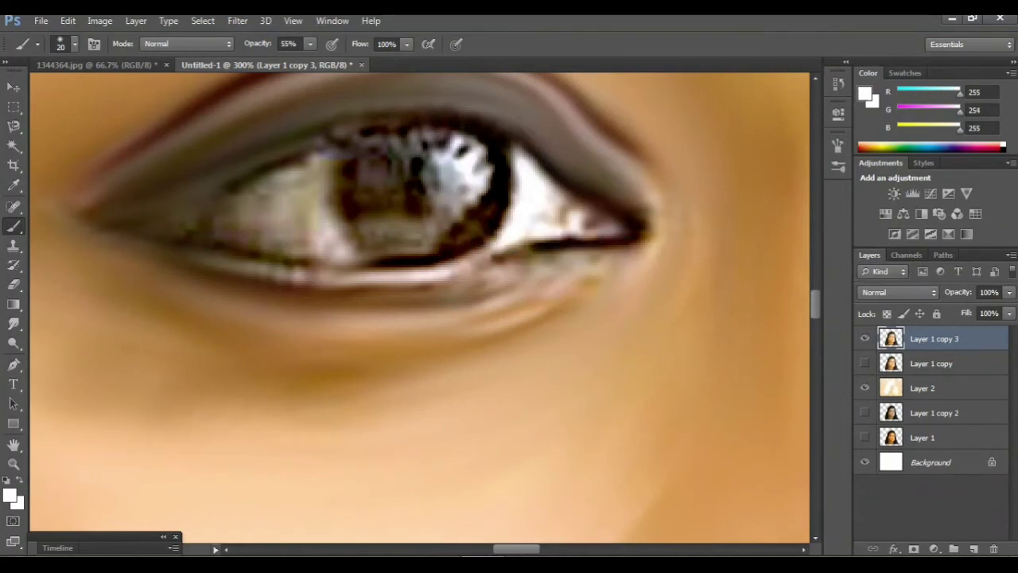
Dab white over the left eye's white, raising brush opacity to about 82%
drag(553, 191, 577, 223)
drag(505, 218, 528, 240)
click(311, 44)
drag(311, 61, 331, 62)
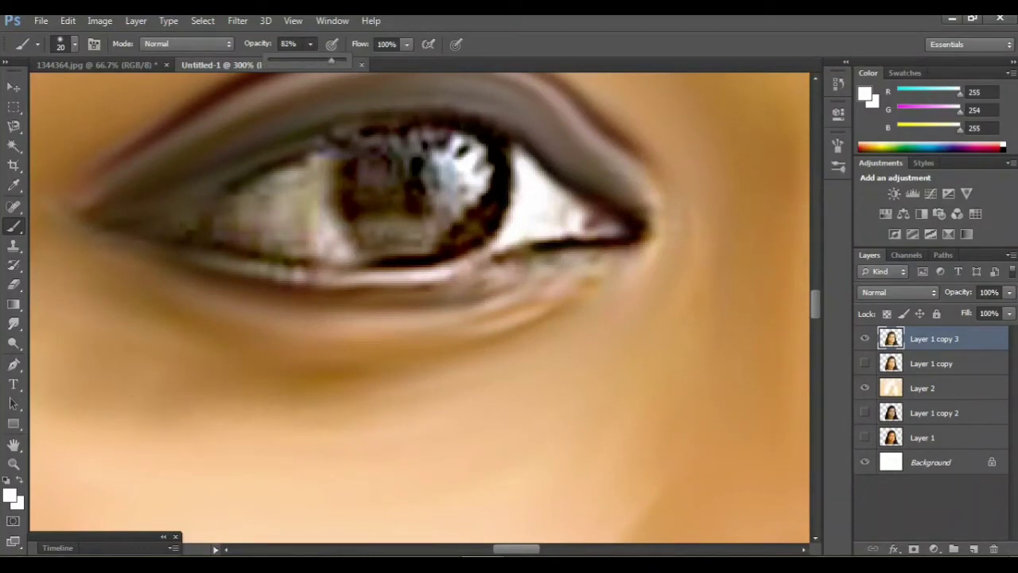
mouse_move(294, 206)
mouse_down()
mouse_move(297, 219)
mouse_move(311, 202)
mouse_move(305, 176)
mouse_move(263, 186)
mouse_up()
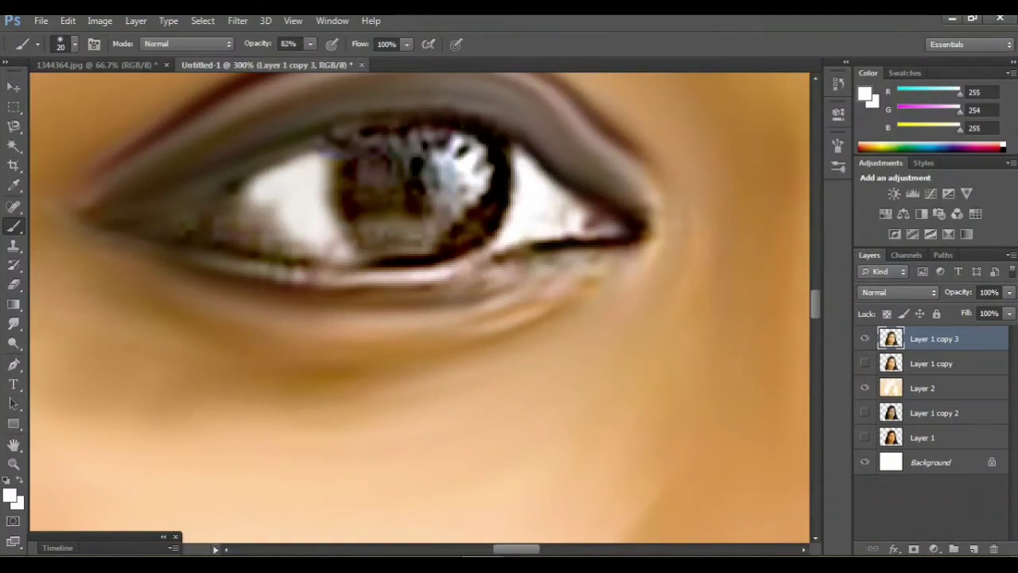
click(74, 44)
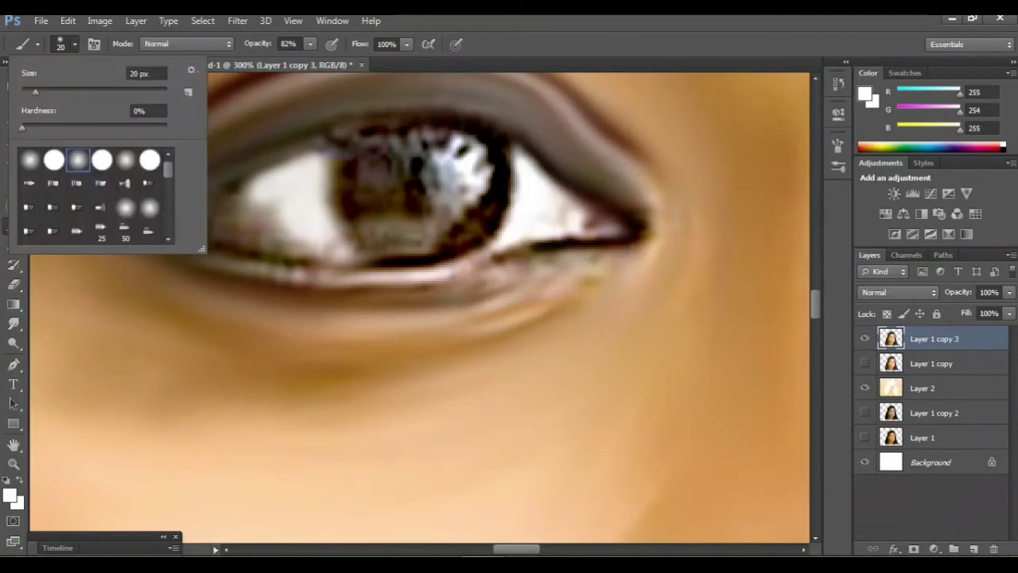
key(Escape)
Brighten the left, upper-left and right parts of the eye white, then recheck the zoom
mouse_move(287, 183)
mouse_down()
mouse_move(283, 222)
mouse_move(318, 258)
mouse_move(207, 222)
mouse_up()
mouse_move(263, 203)
mouse_down()
mouse_move(230, 195)
mouse_move(167, 234)
mouse_move(288, 259)
mouse_up()
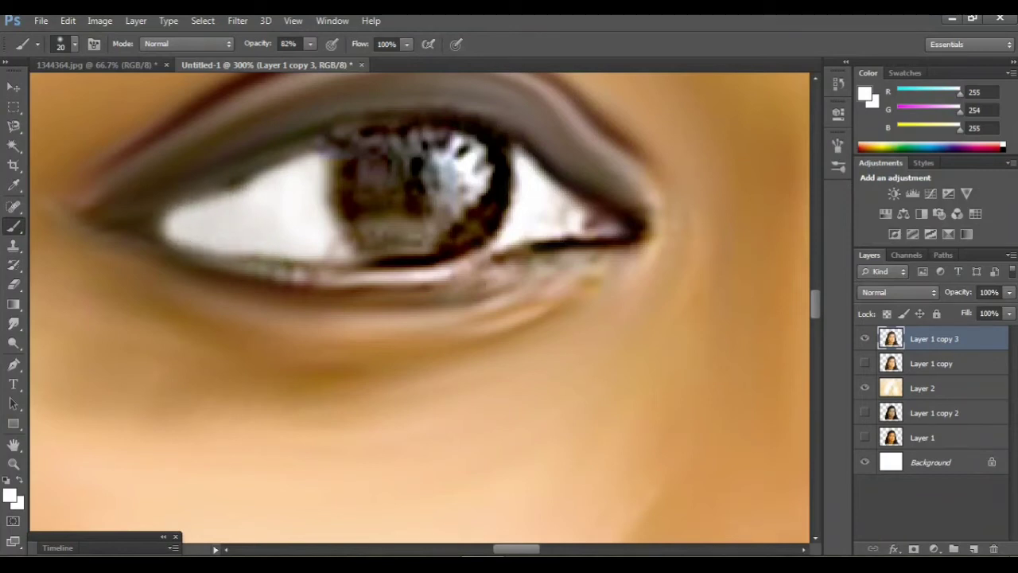
drag(222, 208, 267, 173)
mouse_move(556, 183)
mouse_down()
mouse_move(571, 221)
mouse_move(527, 244)
mouse_up()
scroll(422, 306, right, 2)
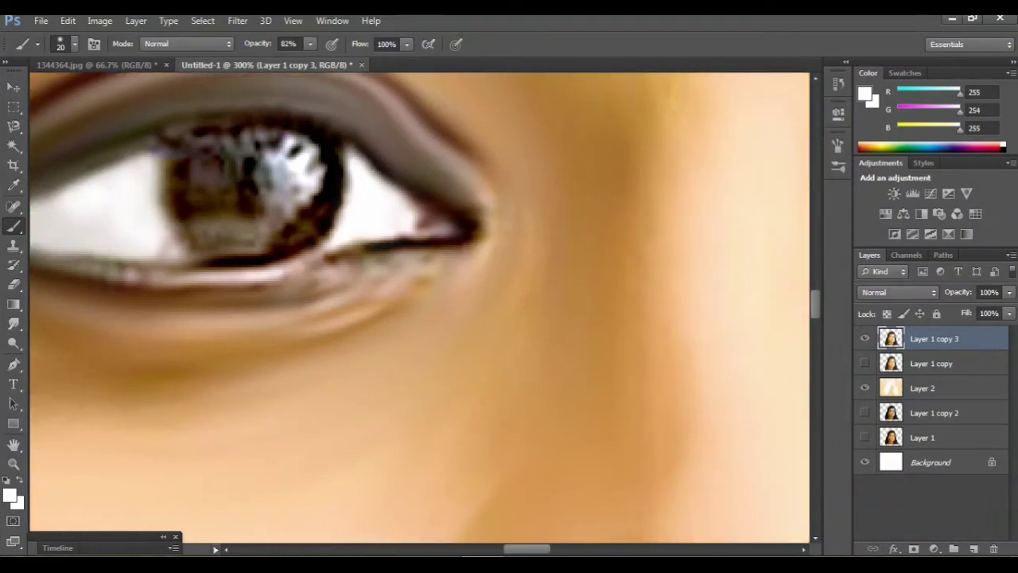
key(ctrl+minus)
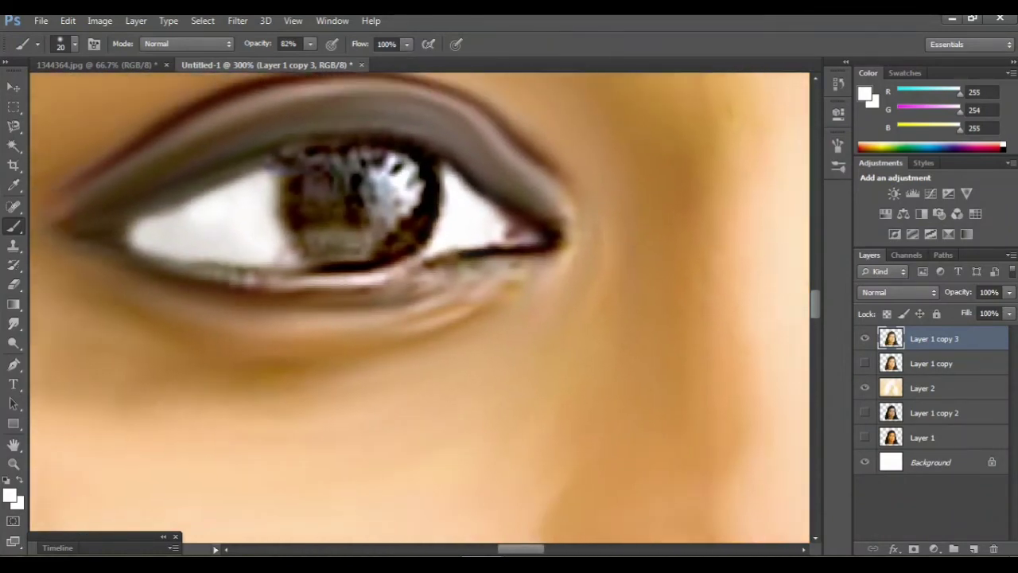
key(ctrl+minus)
key(ctrl+plus)
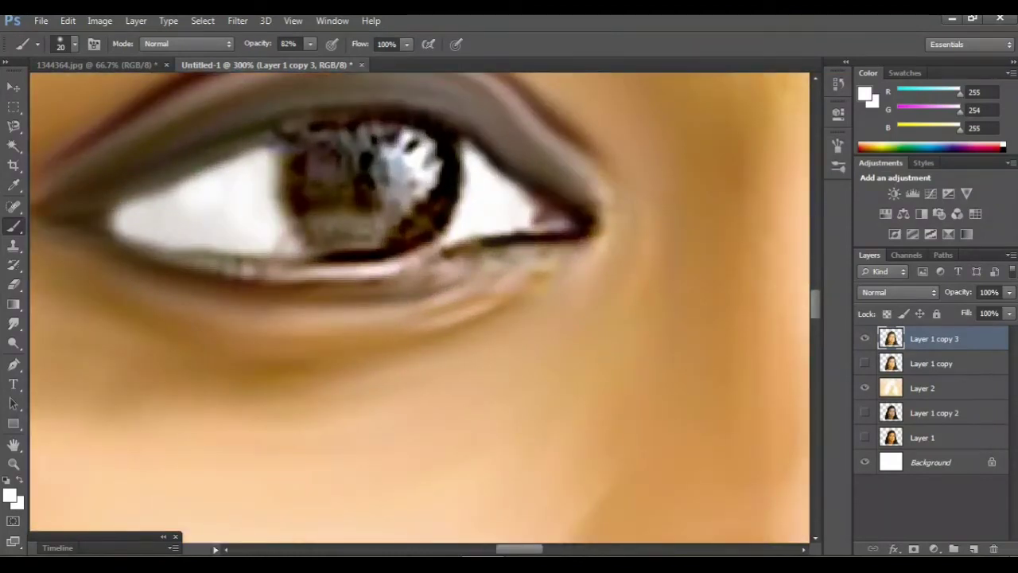
key(ctrl+plus)
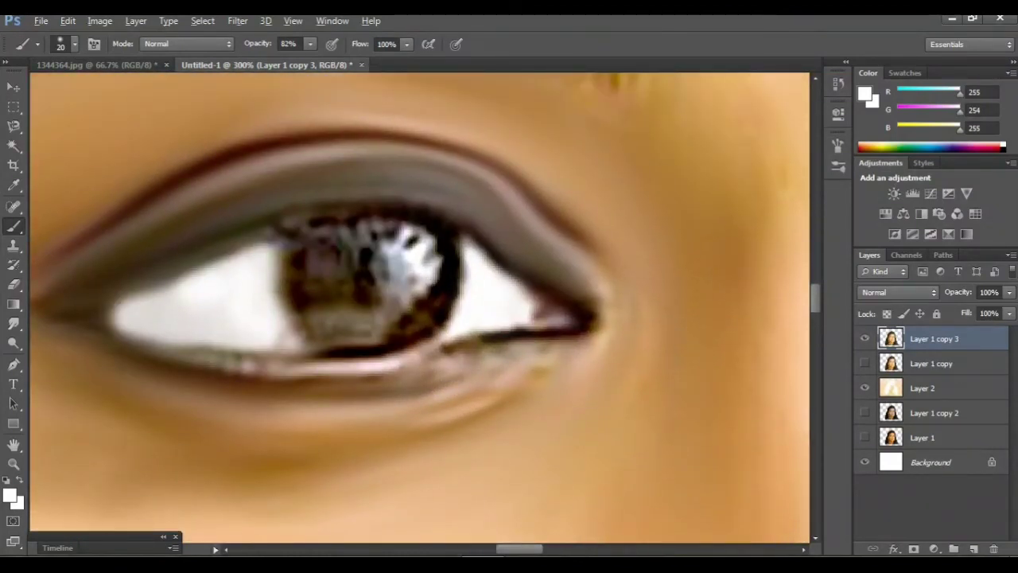
Paint near-black lines along both lash lines and the lower iris edge, then white iris highlights
key(d)
mouse_move(566, 324)
mouse_down()
mouse_move(322, 370)
mouse_move(174, 358)
mouse_move(56, 312)
mouse_up()
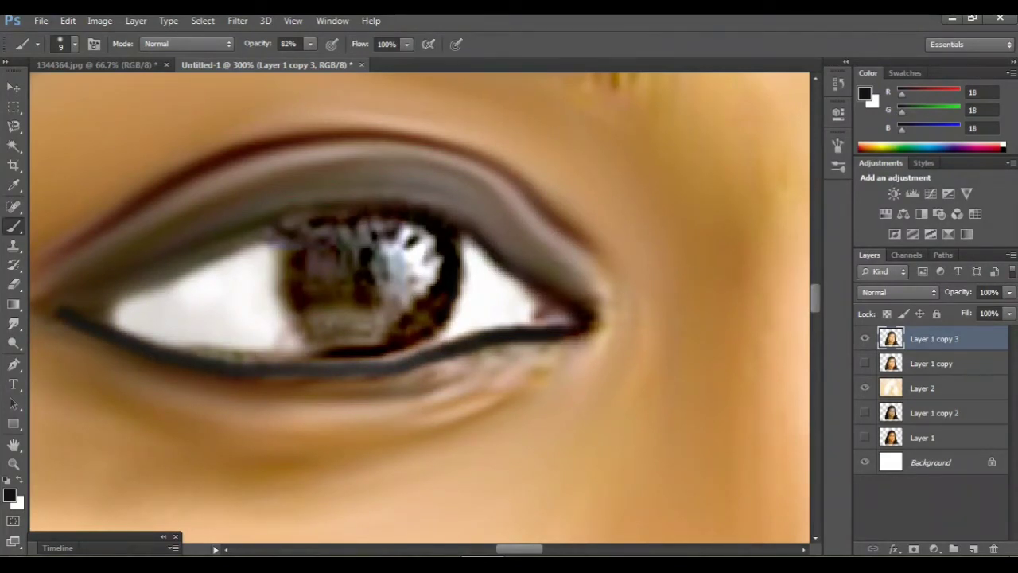
mouse_move(573, 318)
mouse_down()
mouse_move(430, 208)
mouse_move(362, 220)
mouse_move(312, 208)
mouse_move(193, 243)
mouse_move(63, 309)
mouse_up()
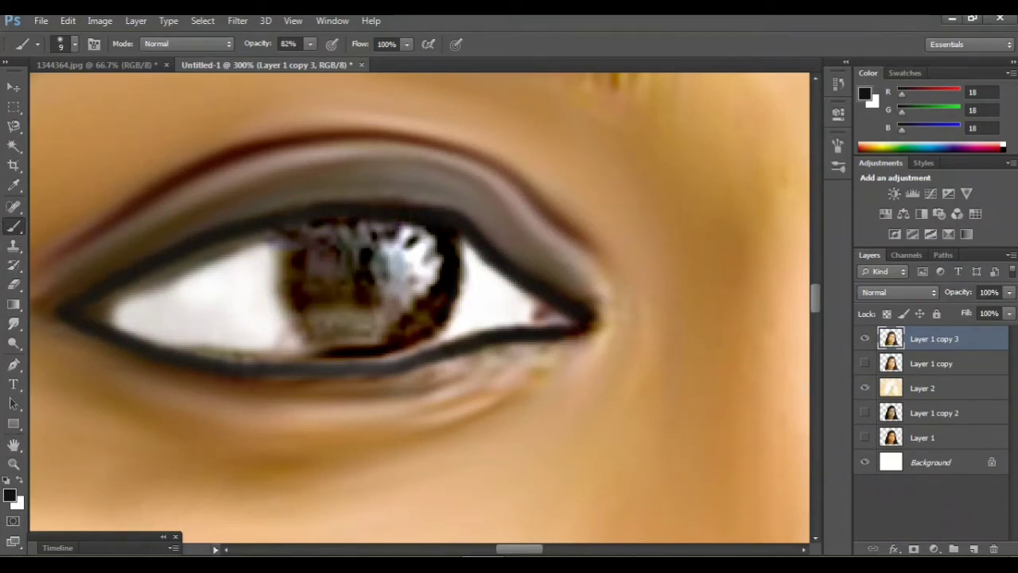
mouse_move(425, 317)
mouse_down()
mouse_move(410, 330)
mouse_move(322, 342)
mouse_move(298, 322)
mouse_move(288, 275)
mouse_move(300, 232)
mouse_up()
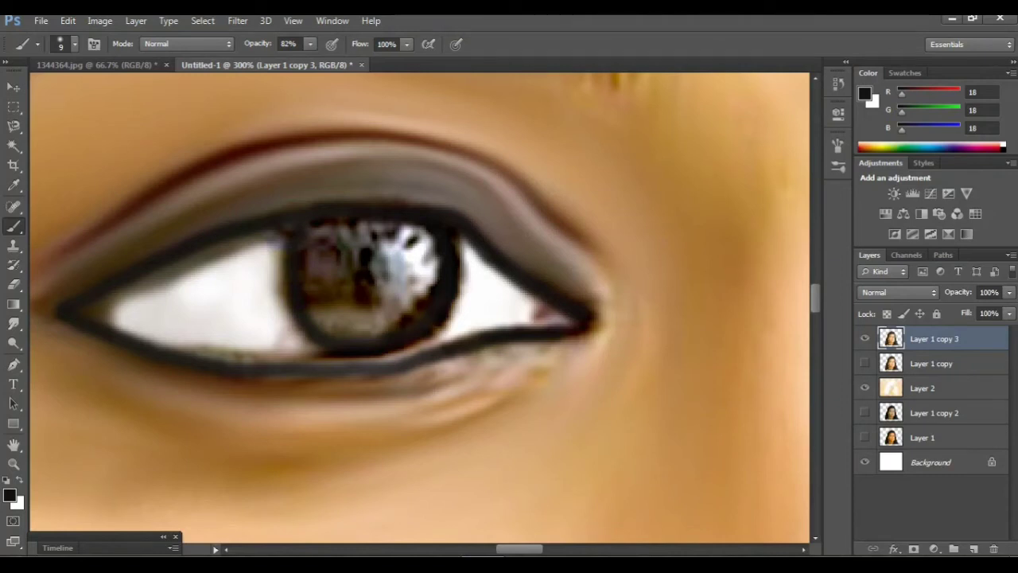
key(x)
mouse_move(430, 250)
mouse_down()
mouse_move(429, 270)
mouse_move(429, 259)
mouse_move(398, 239)
mouse_move(366, 239)
mouse_move(362, 251)
mouse_up()
Pick bright yellow f1f32d as the foreground colour and paint a yellow stroke on the iris
click(9, 495)
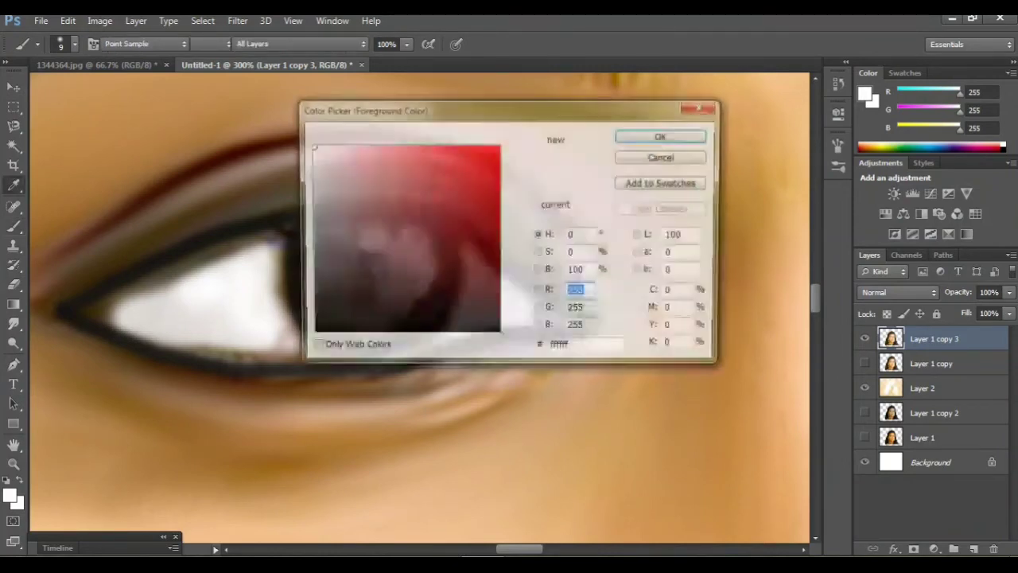
click(517, 271)
drag(448, 159, 411, 158)
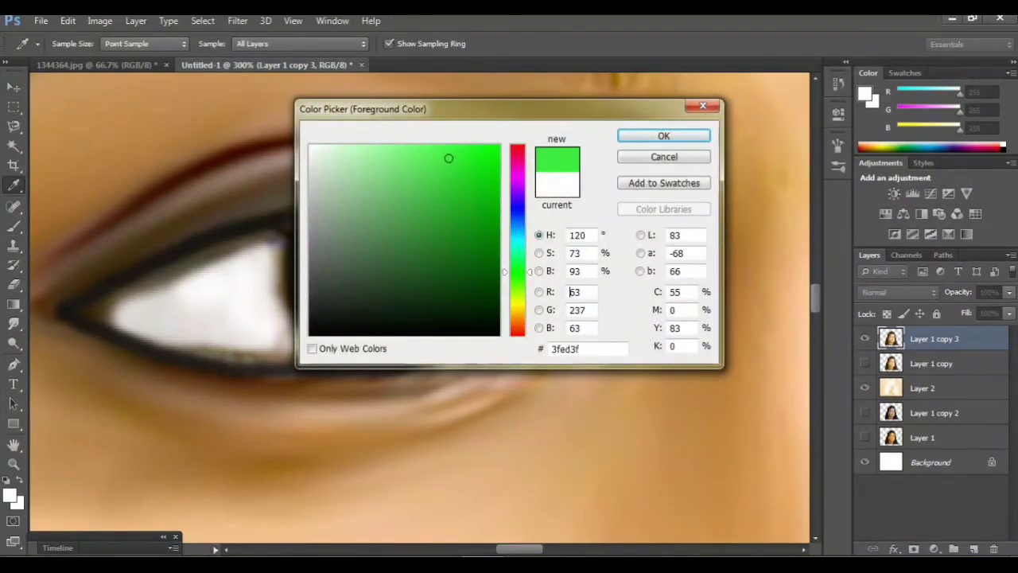
text(236)
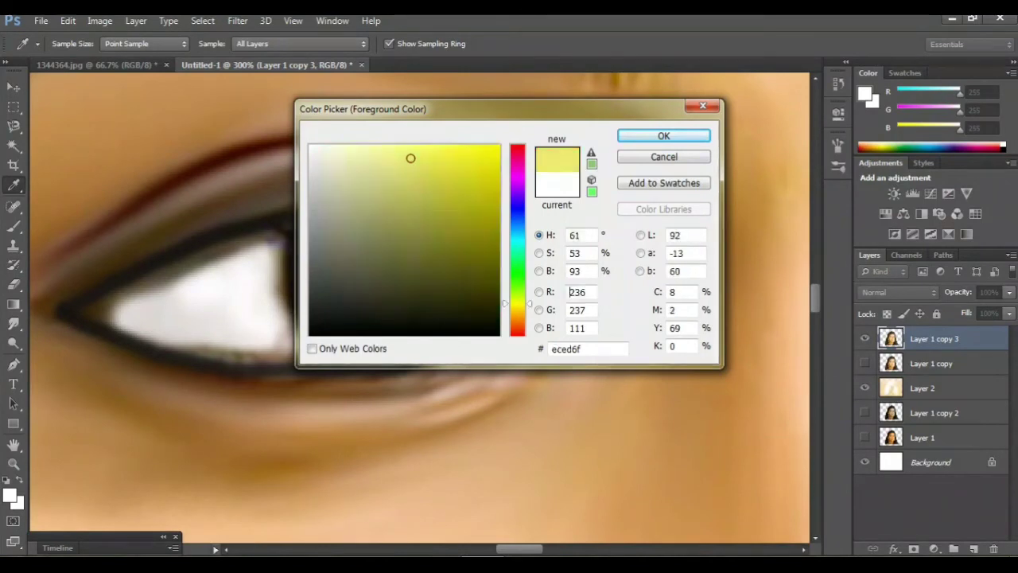
click(466, 155)
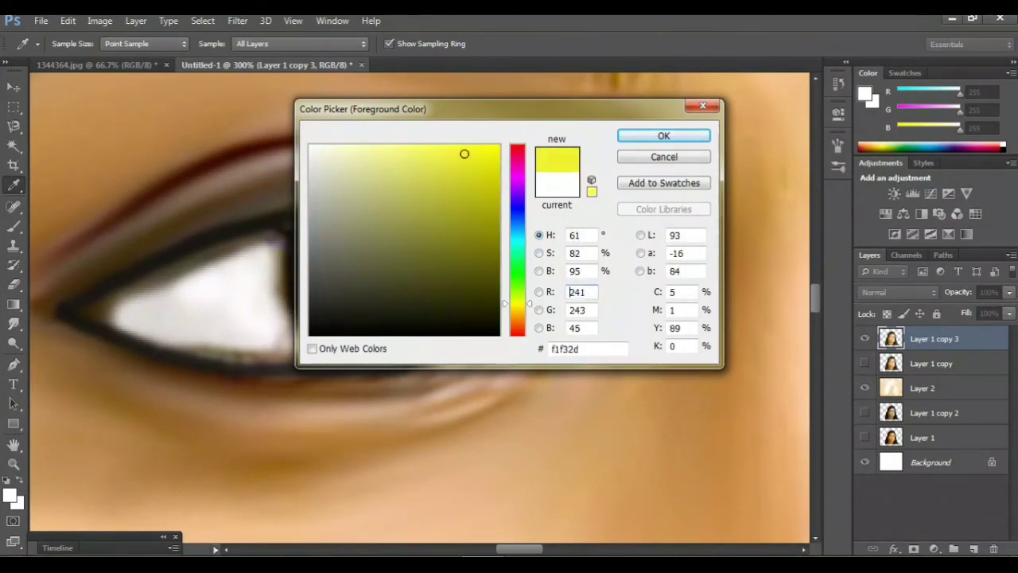
click(663, 136)
key(b)
mouse_move(317, 271)
mouse_down()
mouse_move(324, 307)
mouse_move(358, 328)
mouse_move(348, 331)
mouse_up()
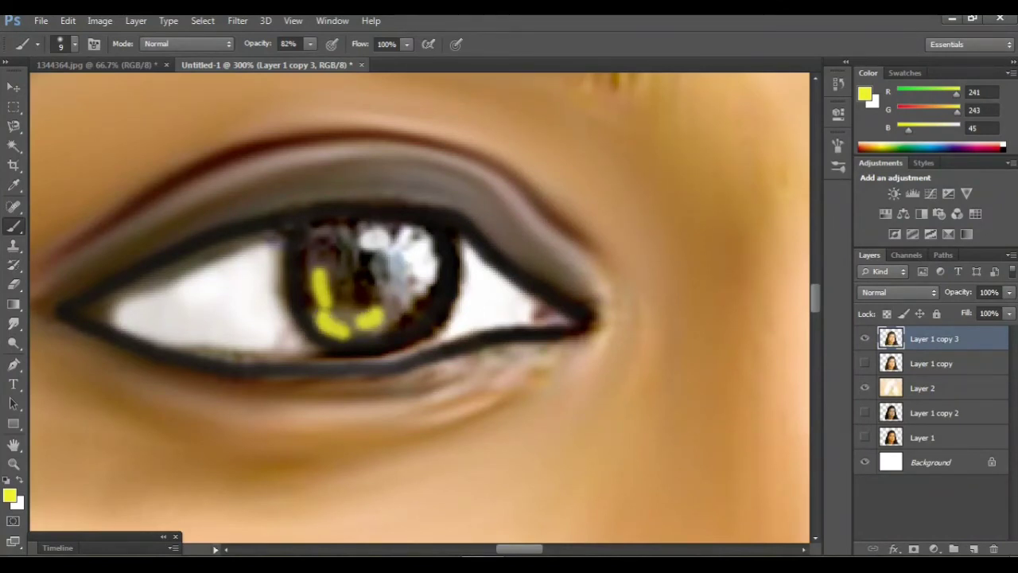
Switch to golden yellow f3c22d, paint across the lower iris and dab a white highlight
key(i)
click(10, 495)
mouse_move(517, 303)
mouse_down()
mouse_move(517, 263)
mouse_move(517, 311)
mouse_up()
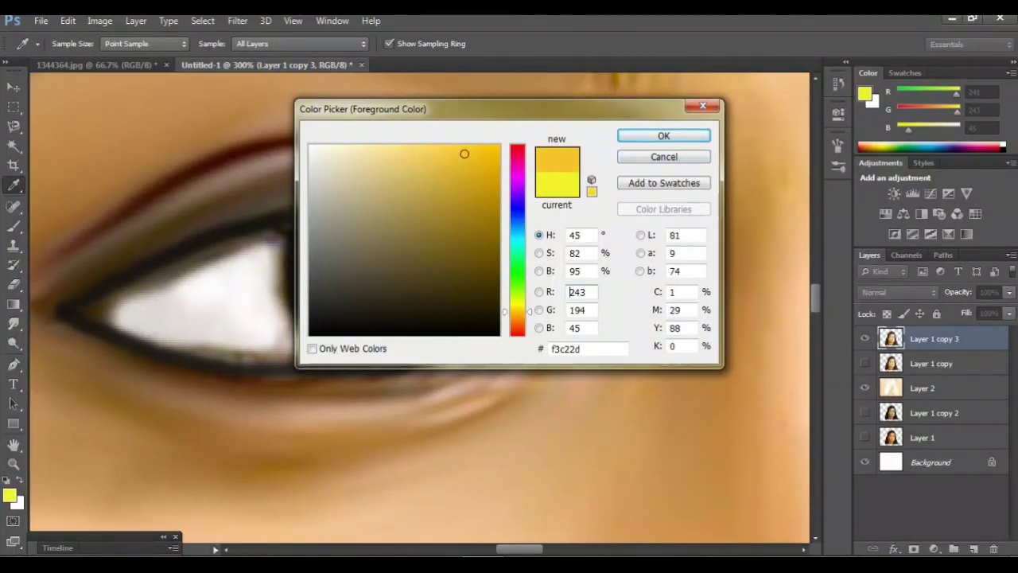
click(663, 136)
key(b)
mouse_move(402, 299)
mouse_down()
mouse_move(390, 314)
mouse_move(330, 312)
mouse_move(364, 303)
mouse_move(355, 328)
mouse_move(365, 326)
mouse_move(315, 283)
mouse_move(303, 252)
mouse_up()
alt+click(411, 262)
key(ctrl+minus)
key(ctrl+minus)
Zoom to the right eye at 200% and brighten its white beside the iris
key(ctrl+minus)
key(ctrl+minus)
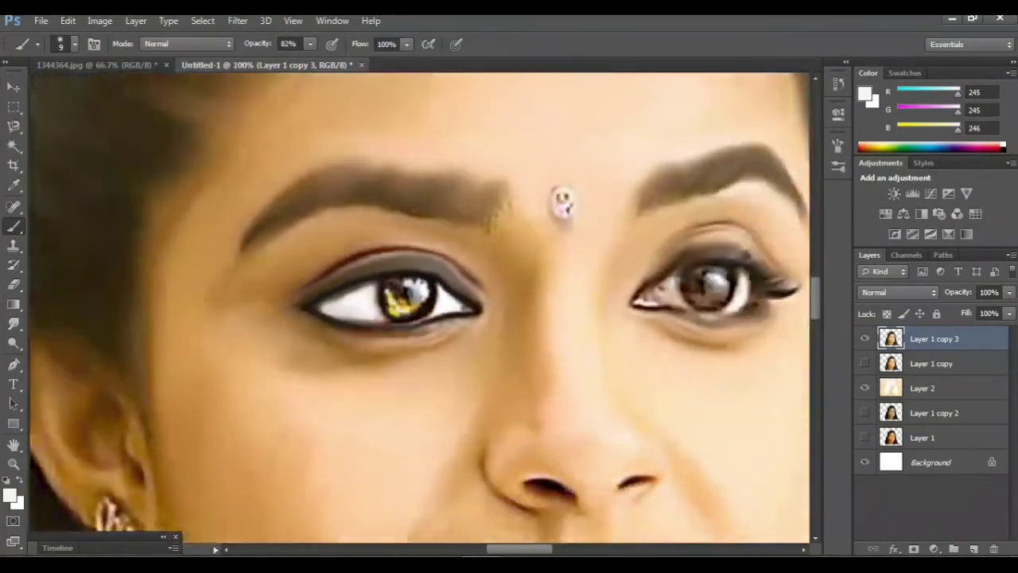
key(ctrl+minus)
key(ctrl+minus)
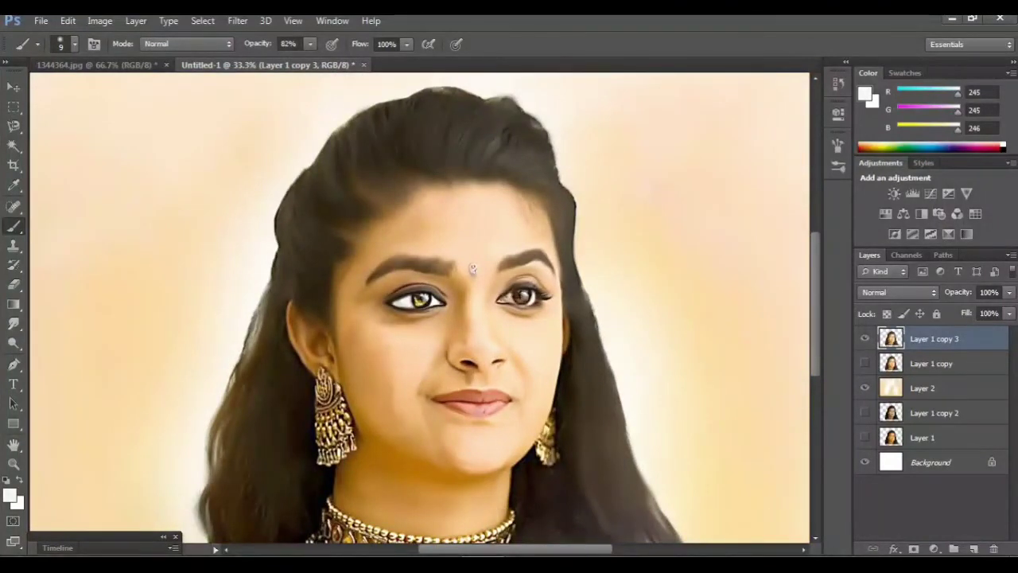
scroll(420, 309, up, 1)
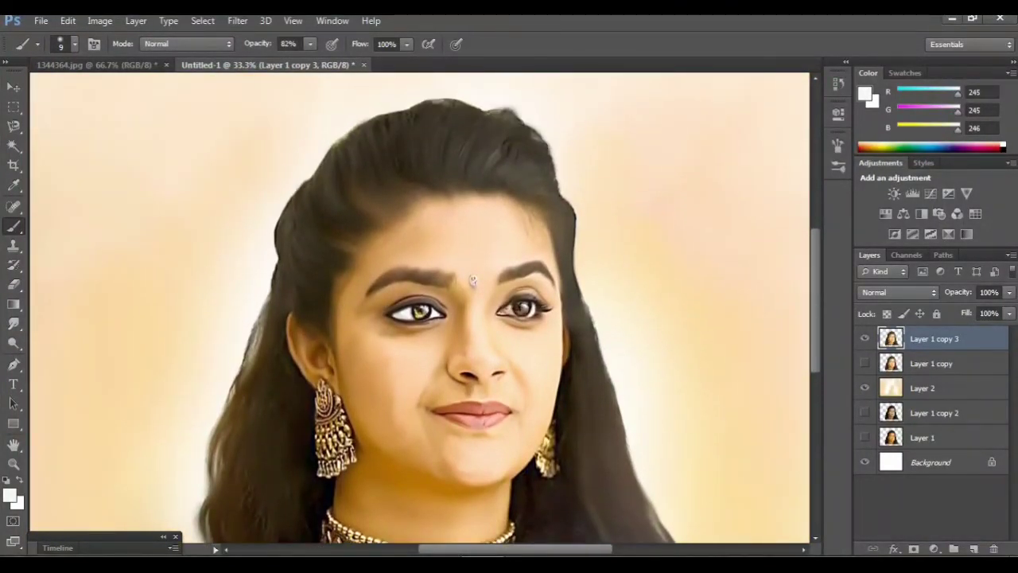
key(ctrl+plus)
key(ctrl+plus)
key(ctrl+plus)
key(ctrl+plus)
key(ctrl+plus)
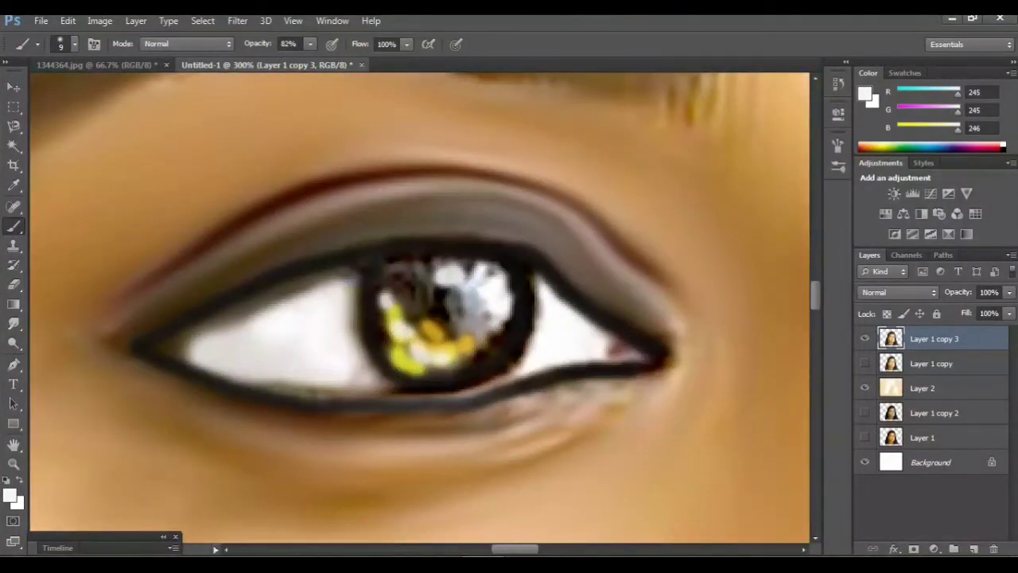
scroll(420, 308, right, 2)
key(ctrl+minus)
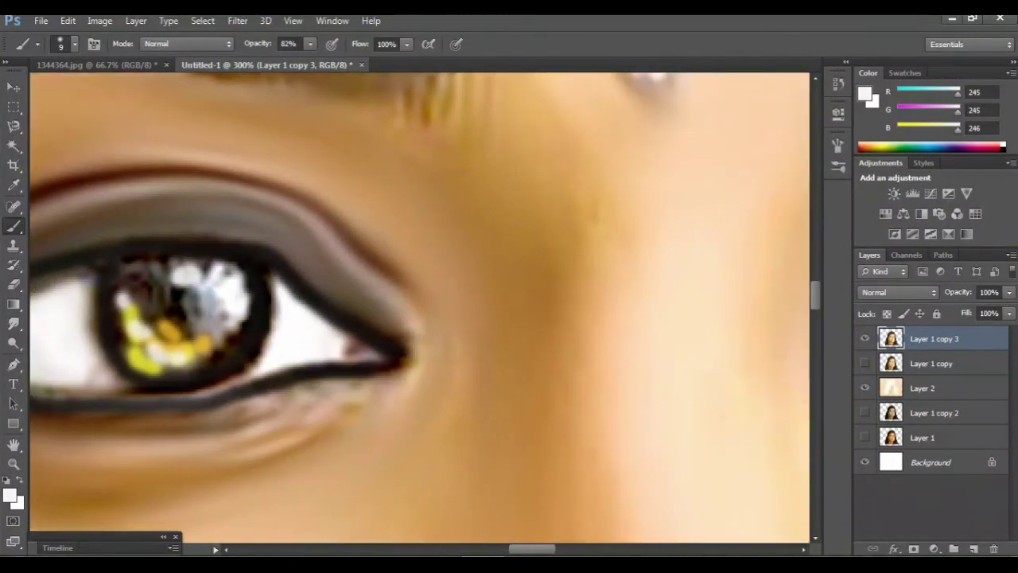
scroll(420, 308, right, 2)
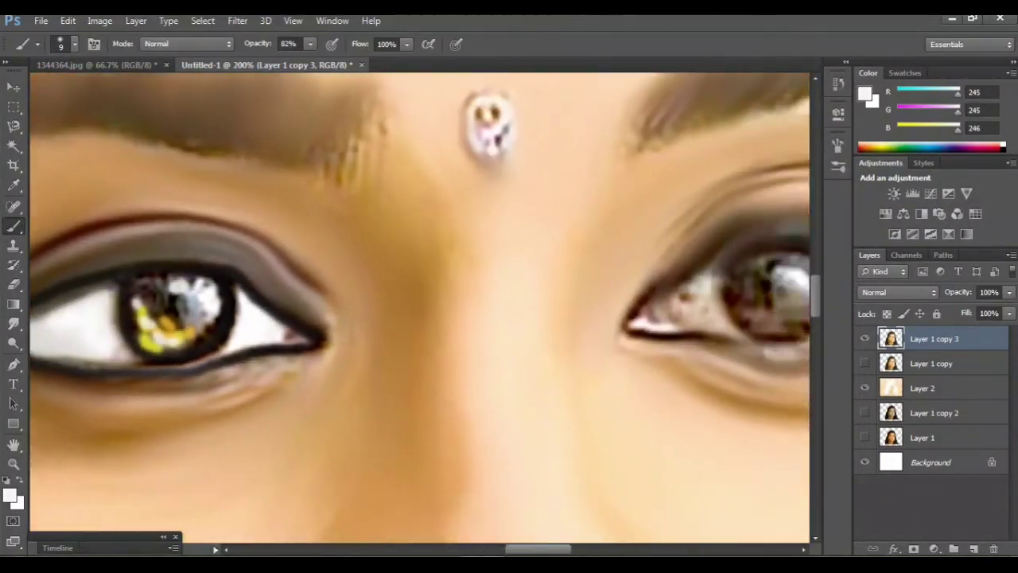
scroll(420, 307, right, 4)
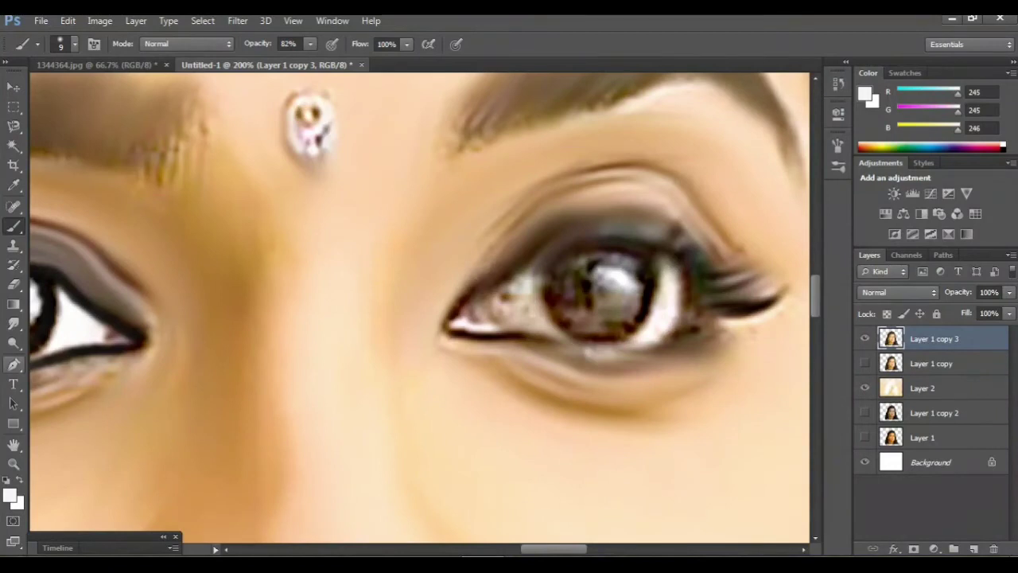
mouse_move(670, 269)
mouse_down()
mouse_move(672, 307)
mouse_move(660, 275)
mouse_move(672, 261)
mouse_up()
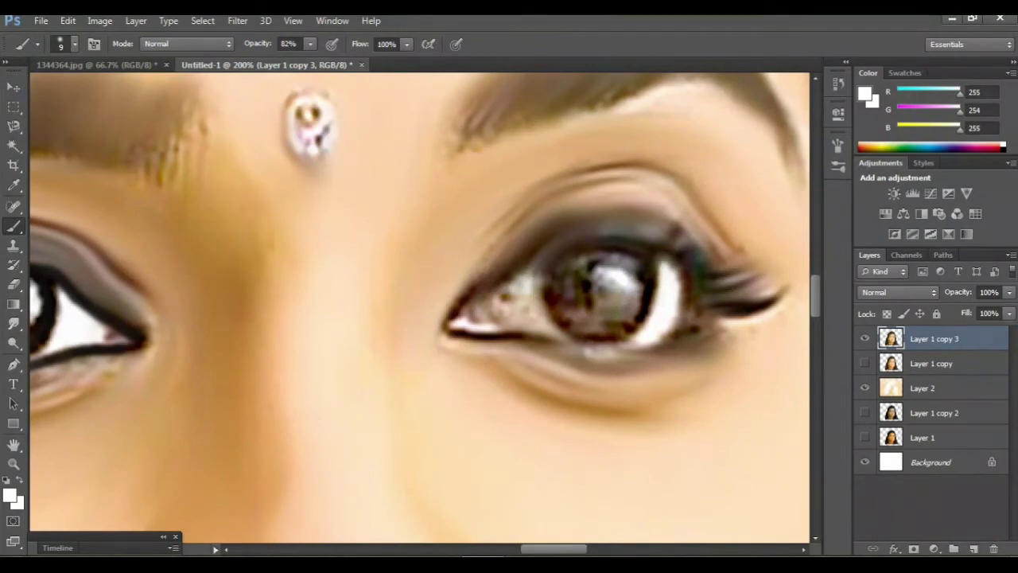
Brighten the right eye's white left of the iris, undoing a stray pink dab
drag(485, 320, 541, 287)
alt+click(468, 322)
click(521, 309)
key(ctrl+z)
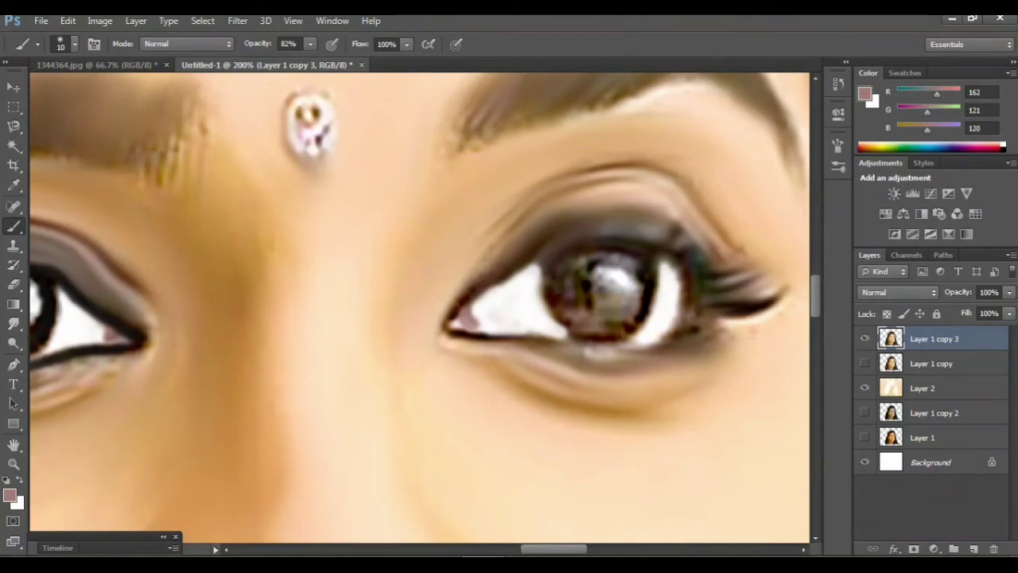
Draw dark lines along the right eye's lower and upper lids at 200% zoom
key(ctrl+minus)
key(ctrl+minus)
key(ctrl+minus)
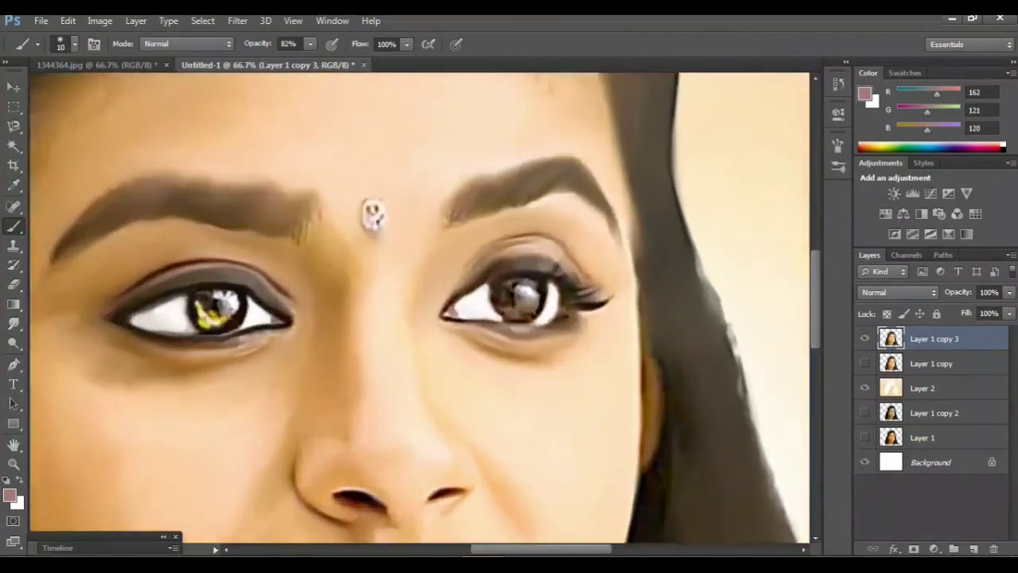
key(ctrl+plus)
key(ctrl+plus)
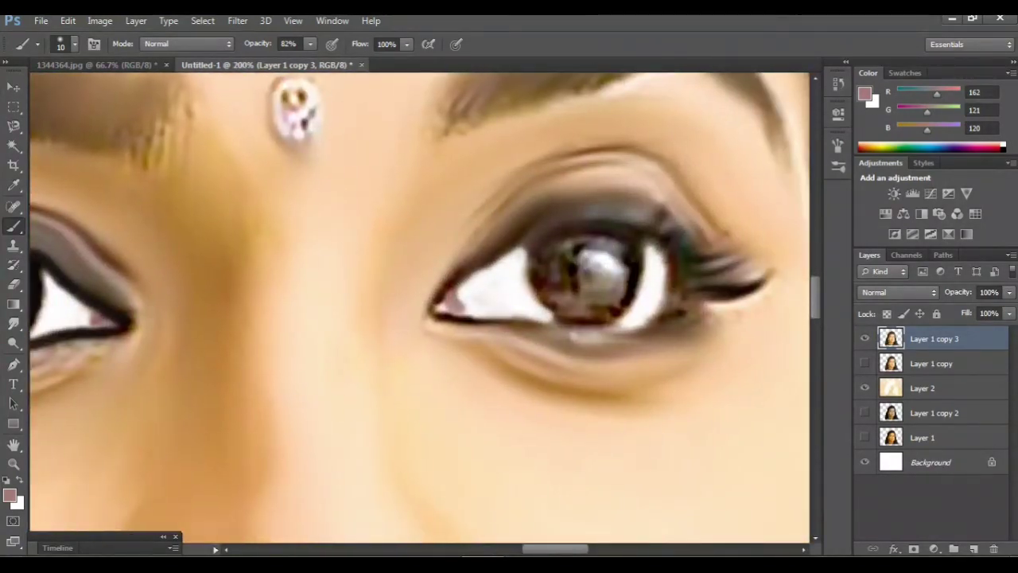
key(ctrl+plus)
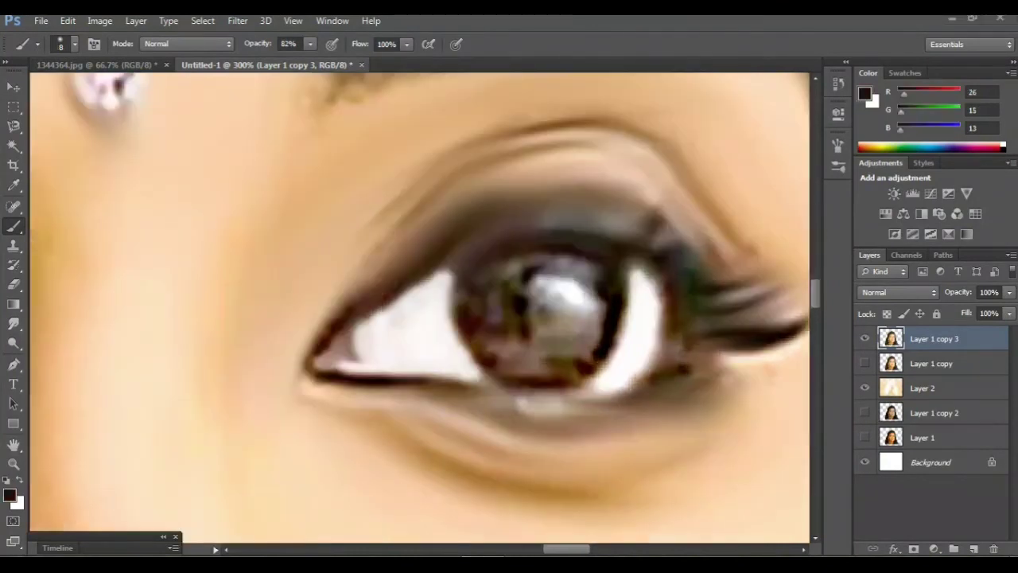
mouse_move(315, 370)
mouse_down()
mouse_move(598, 391)
mouse_move(644, 387)
mouse_move(716, 344)
mouse_up()
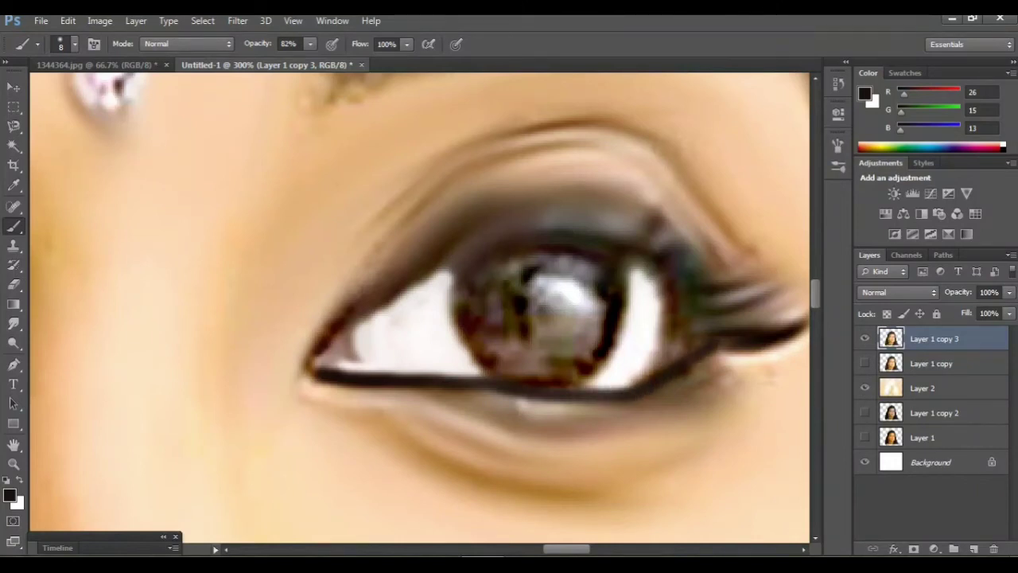
mouse_move(316, 371)
mouse_down()
mouse_move(318, 350)
mouse_move(498, 235)
mouse_move(608, 231)
mouse_move(670, 281)
mouse_move(712, 337)
mouse_up()
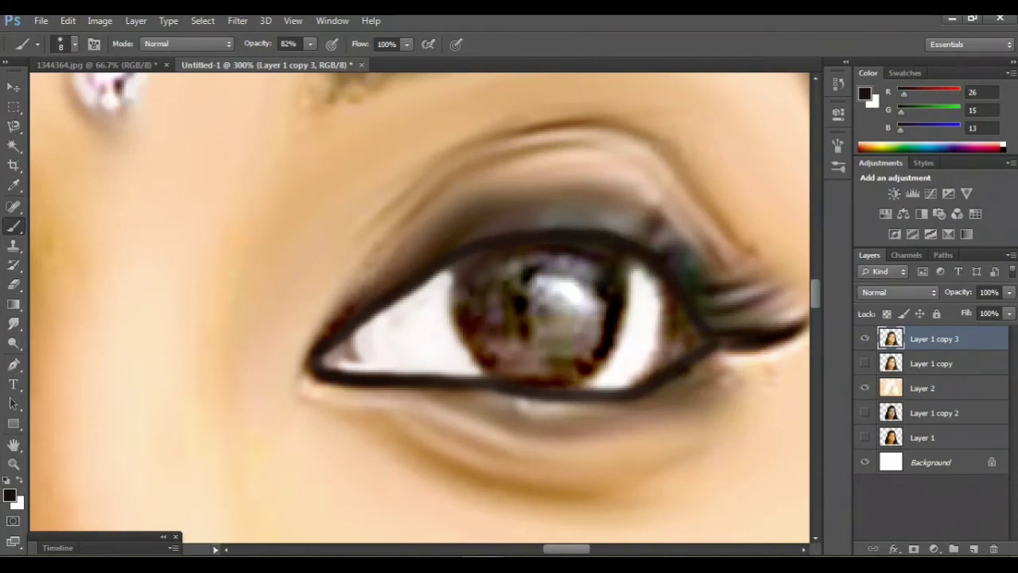
Darken the left edge of the iris outline, then paint a white highlight stroke across the iris
key(ctrl+minus)
key(ctrl+minus)
key(ctrl+minus)
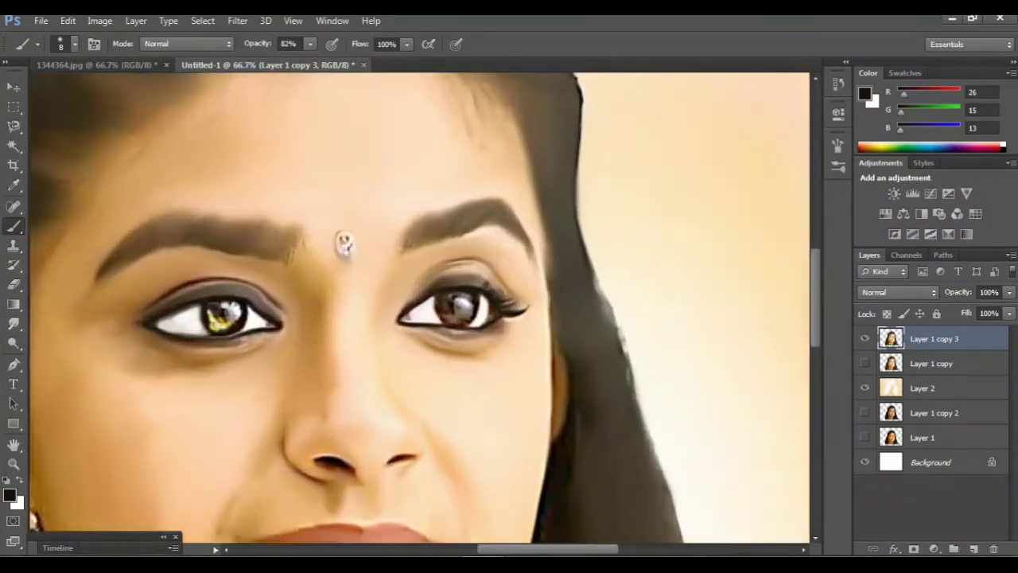
key(ctrl+plus)
key(ctrl+plus)
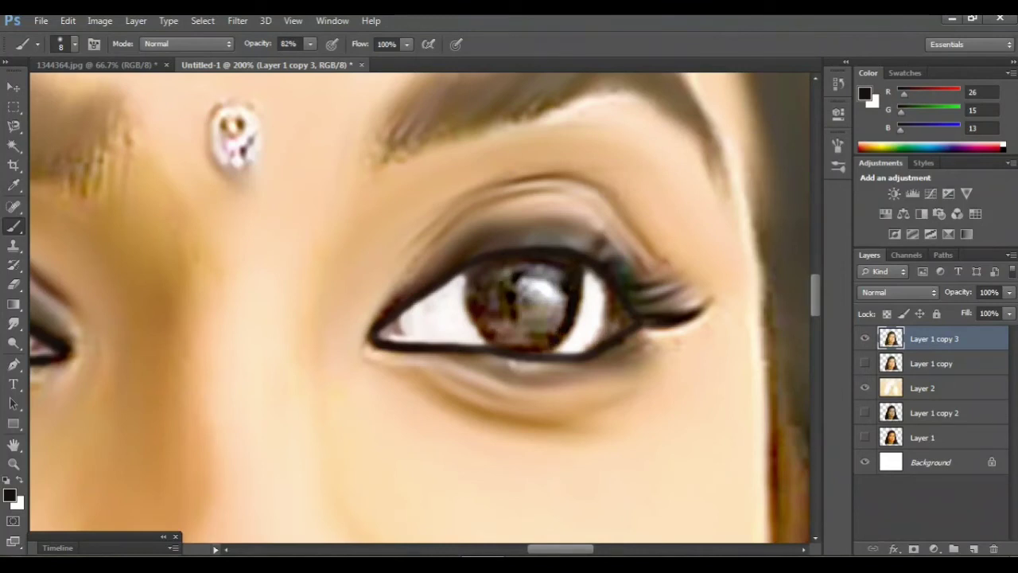
drag(477, 326, 470, 272)
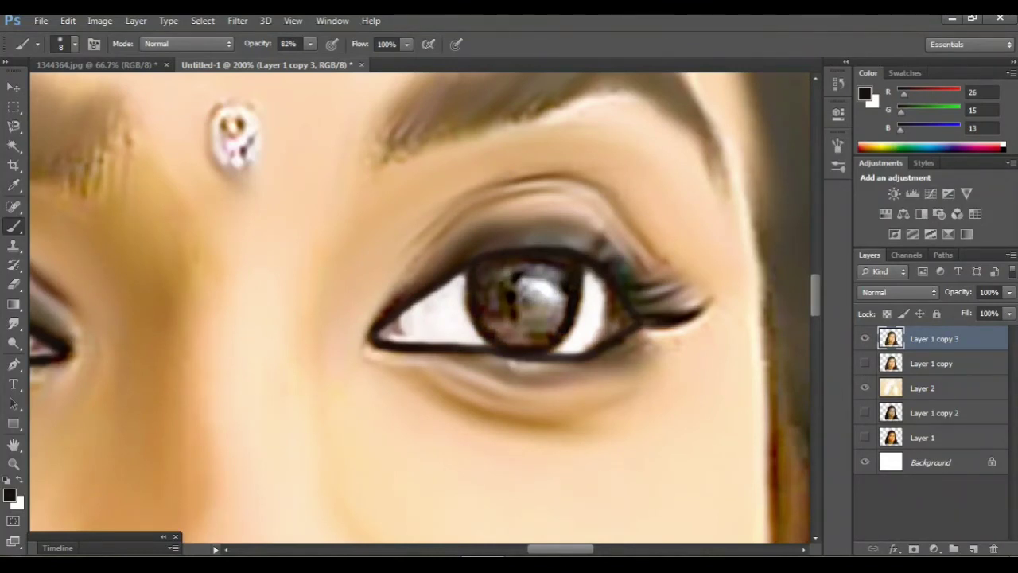
key(x)
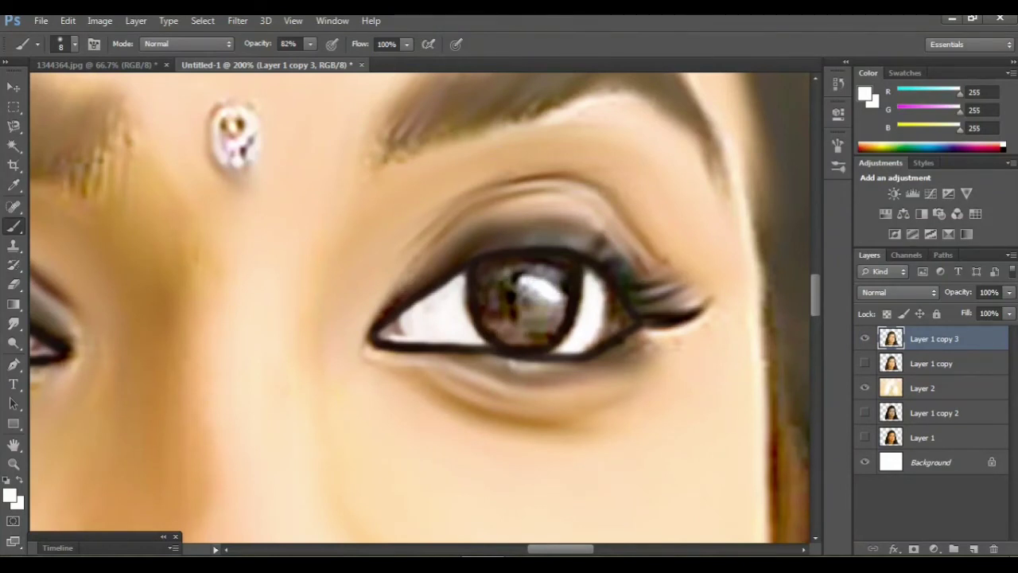
drag(534, 290, 702, 290)
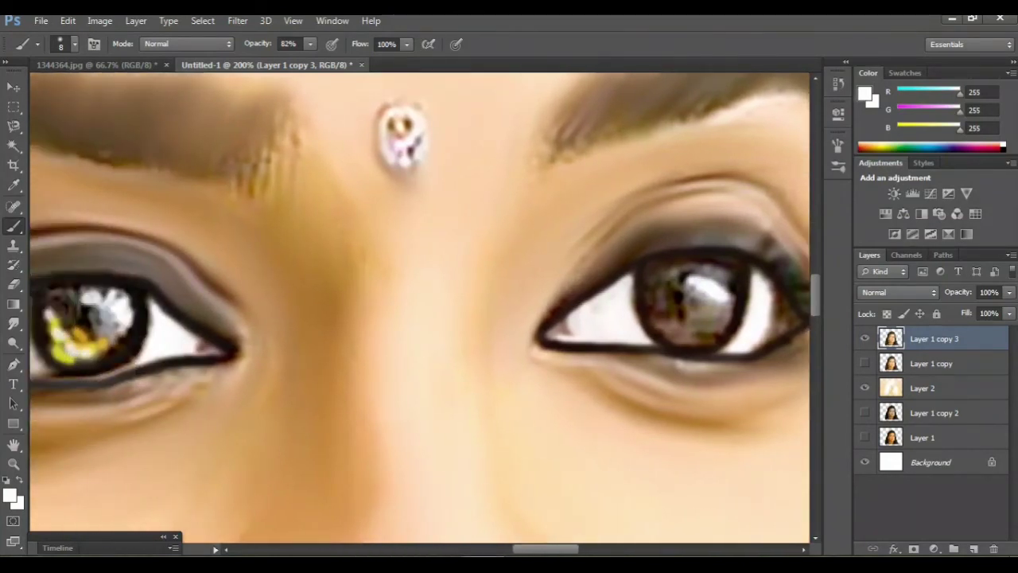
key(super)
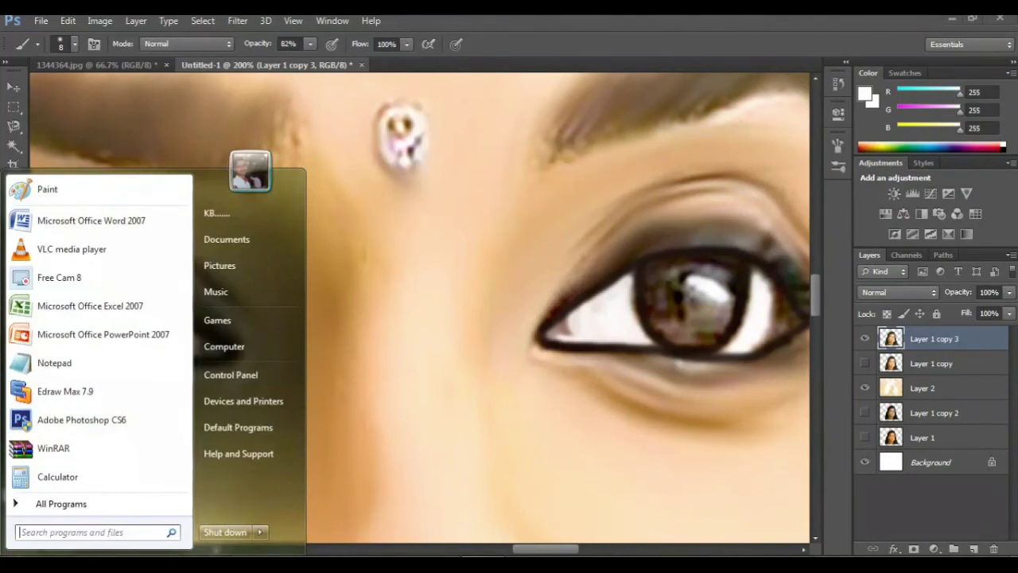
Sample the left iris's gold and brush golden strokes along the lower right iris
key(super)
alt+click(94, 344)
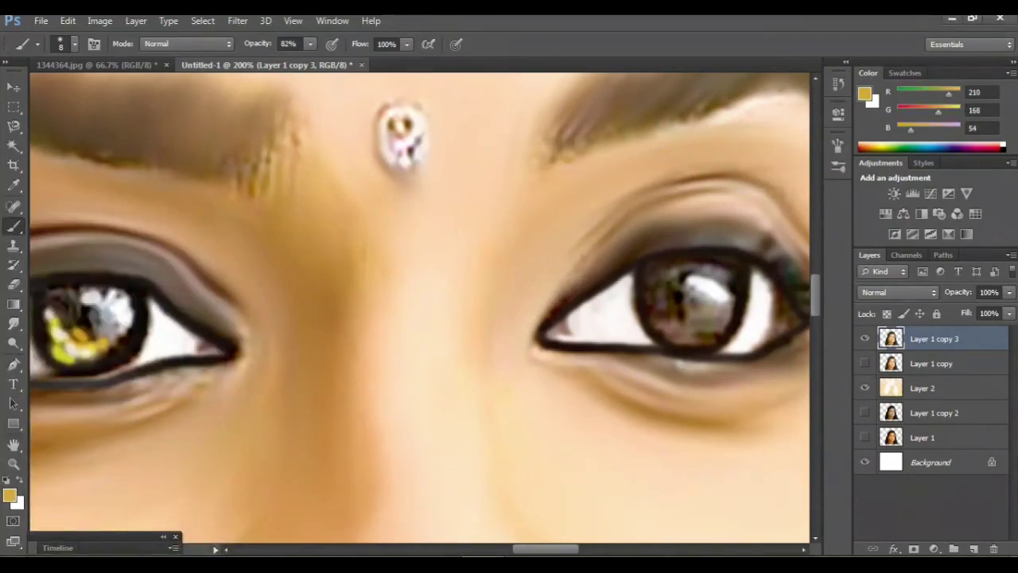
mouse_move(653, 308)
mouse_down()
mouse_move(660, 328)
mouse_move(680, 337)
mouse_move(710, 332)
mouse_up()
Dab brighter yellow and small white highlights into the right iris, then zoom out
click(881, 145)
mouse_move(669, 318)
mouse_down()
mouse_move(720, 326)
mouse_move(665, 329)
mouse_move(676, 329)
mouse_up()
click(696, 325)
alt+click(712, 278)
click(719, 324)
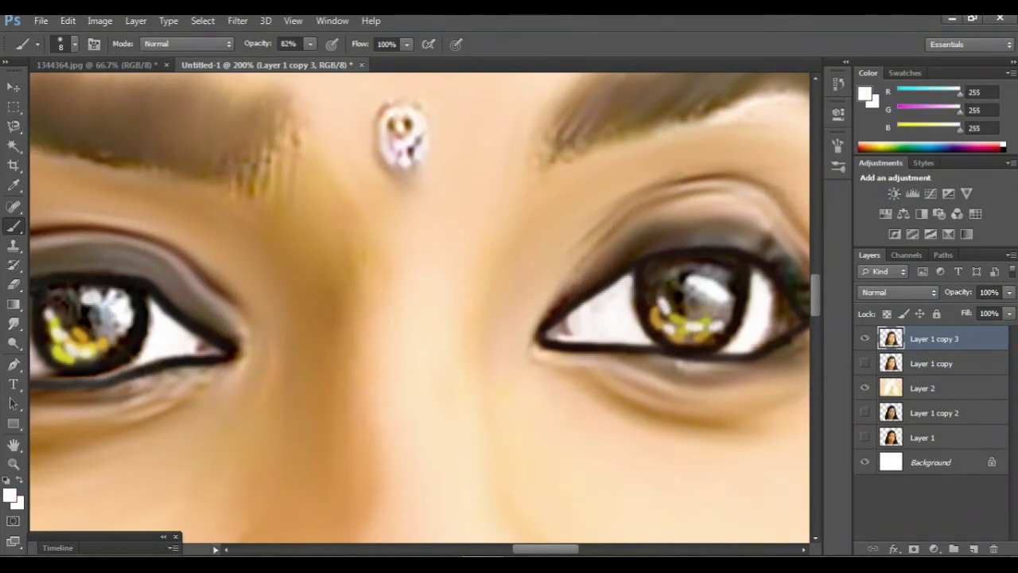
key(ctrl+minus)
key(ctrl+minus)
key(ctrl+minus)
key(ctrl+minus)
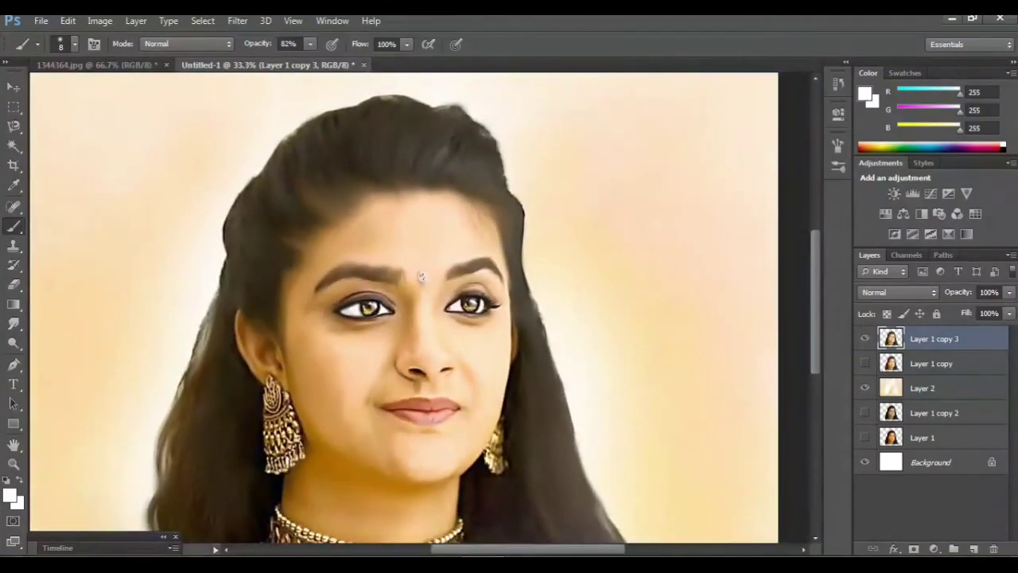
key(ctrl+minus)
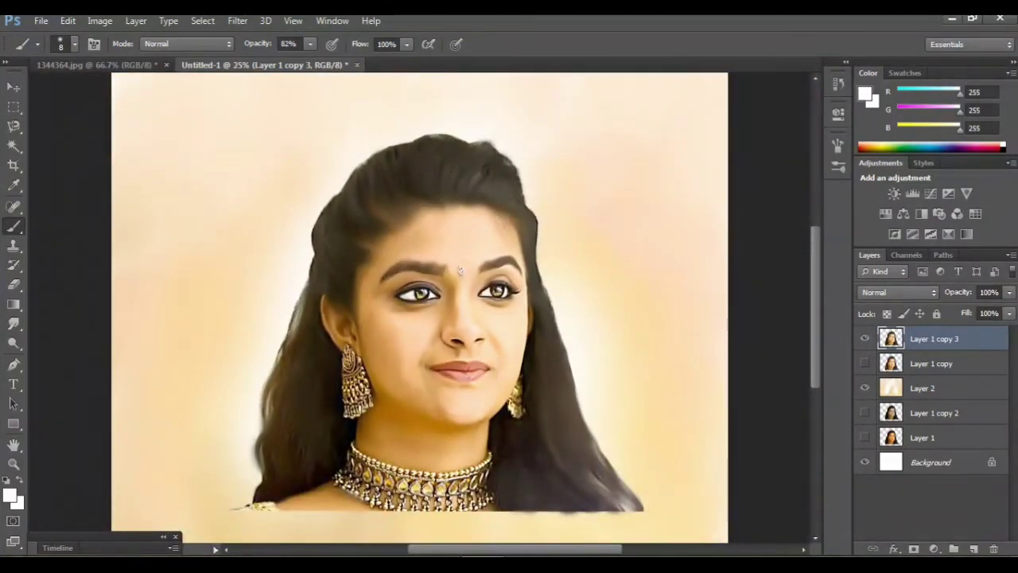
Zoom in on the right eye, sample a dark brown and paint curled outer upper lashes
key(ctrl+plus)
key(ctrl+plus)
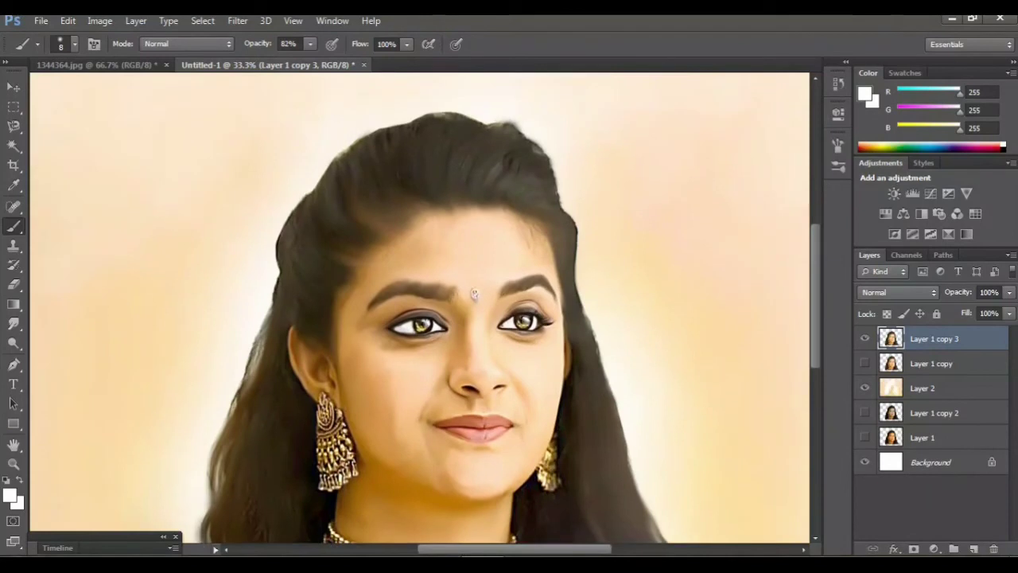
key(ctrl+plus)
key(ctrl+plus)
key(ctrl+plus)
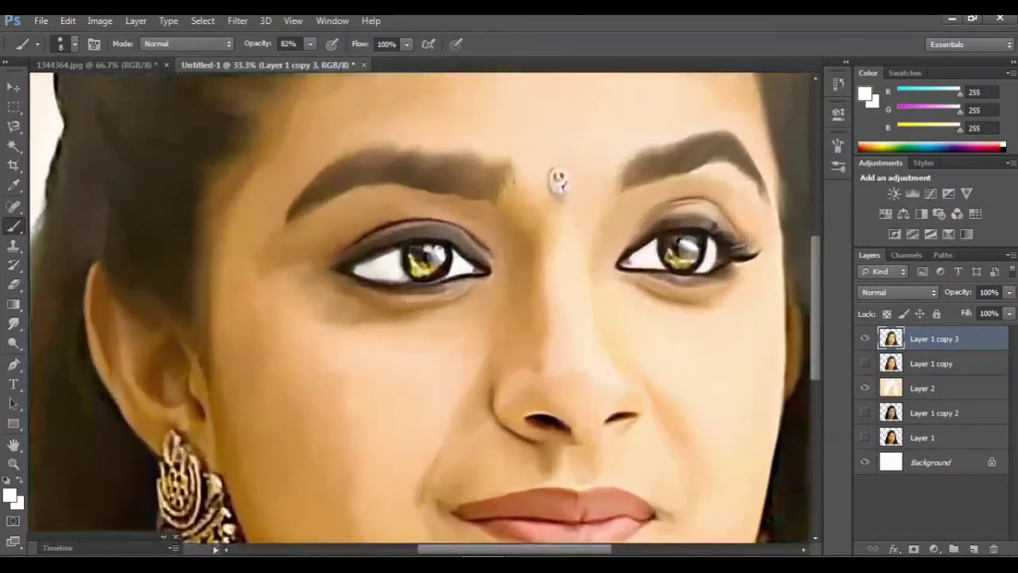
key(ctrl+plus)
key(ctrl+plus)
scroll(420, 309, up, 2)
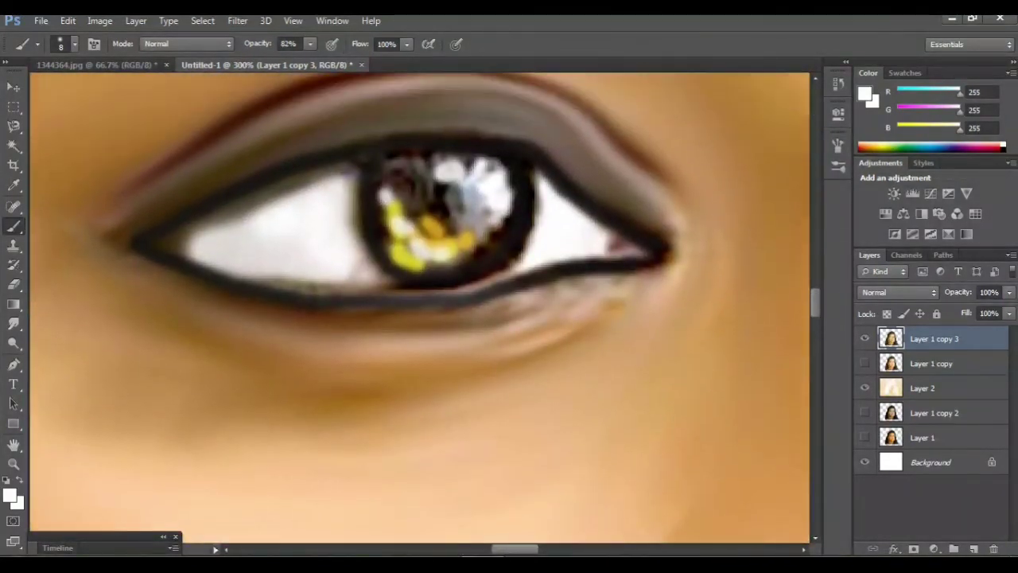
scroll(420, 308, up, 2)
scroll(420, 309, right, 5)
scroll(420, 308, right, 5)
scroll(420, 308, right, 5)
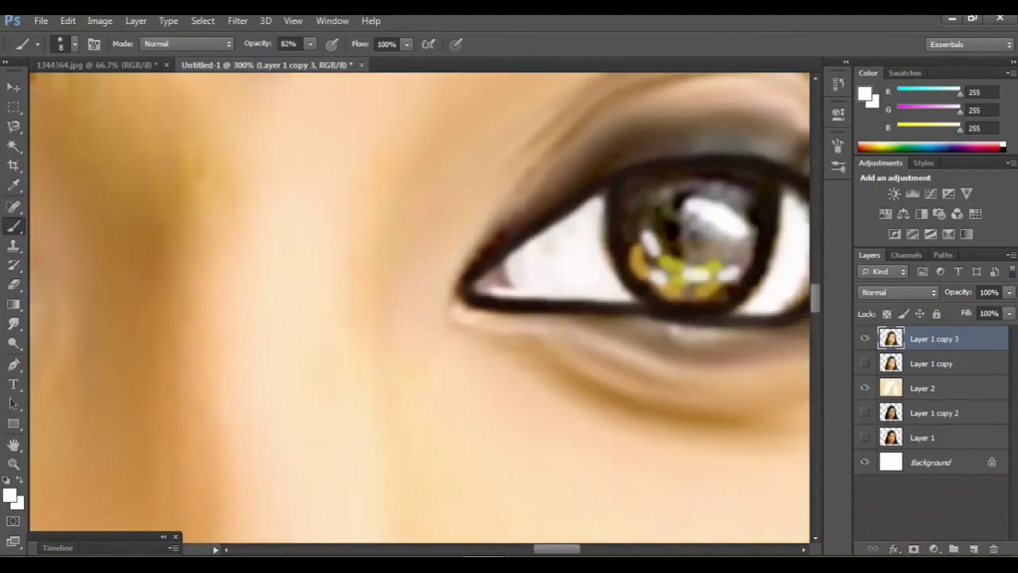
scroll(420, 308, right, 2)
scroll(420, 308, right, 3)
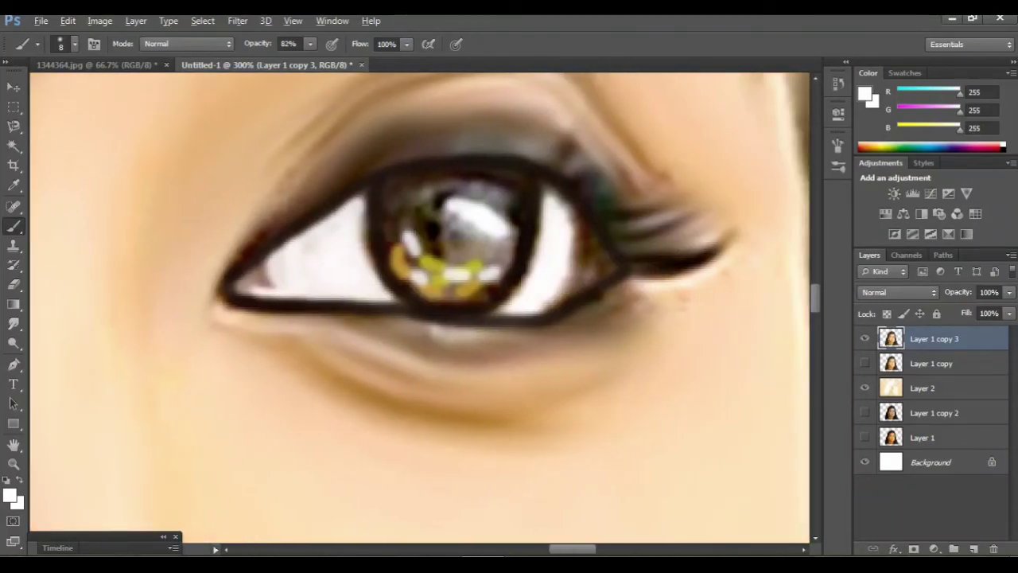
alt+click(561, 306)
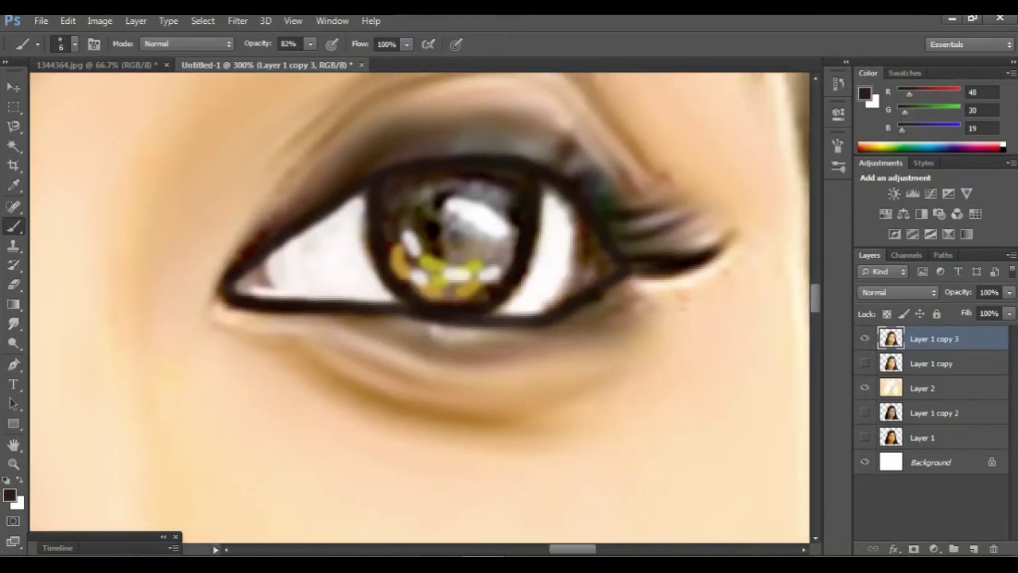
drag(670, 251, 677, 233)
drag(627, 253, 660, 223)
Repaint the curled and short upper lashes in near-black and add short lower lashes
key(ctrl+z)
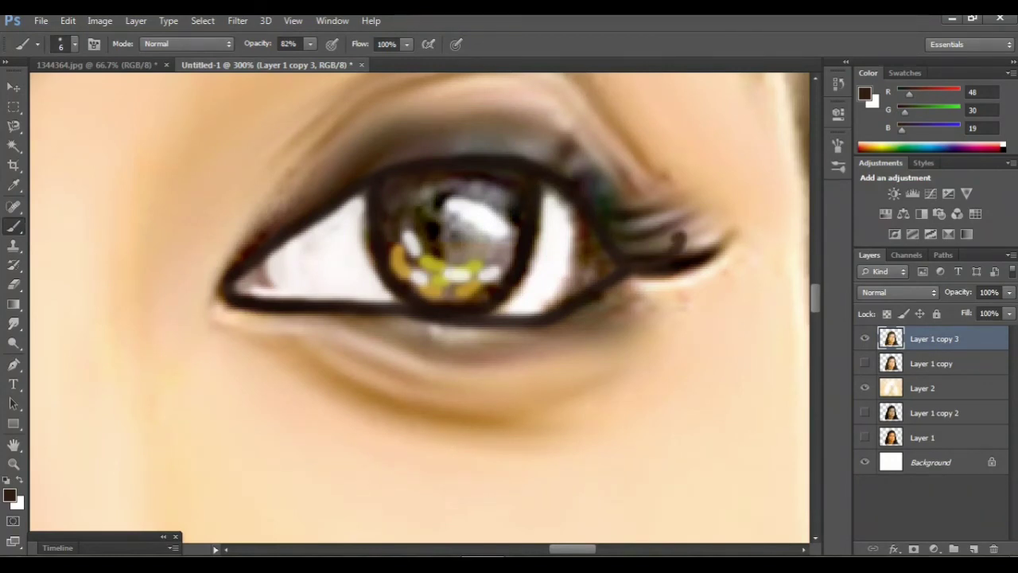
alt+click(557, 304)
drag(633, 272, 708, 245)
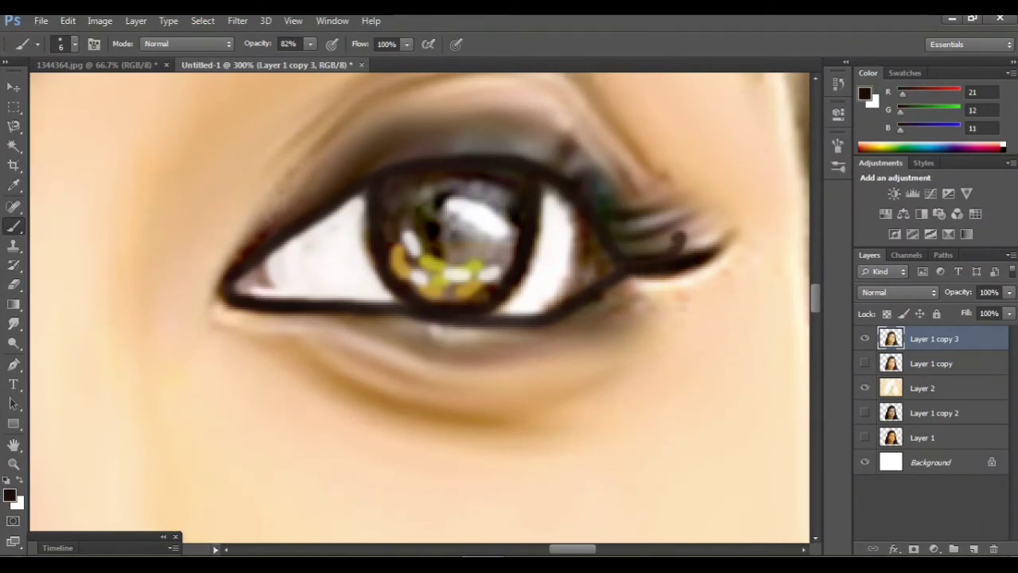
drag(618, 251, 676, 215)
drag(610, 227, 647, 202)
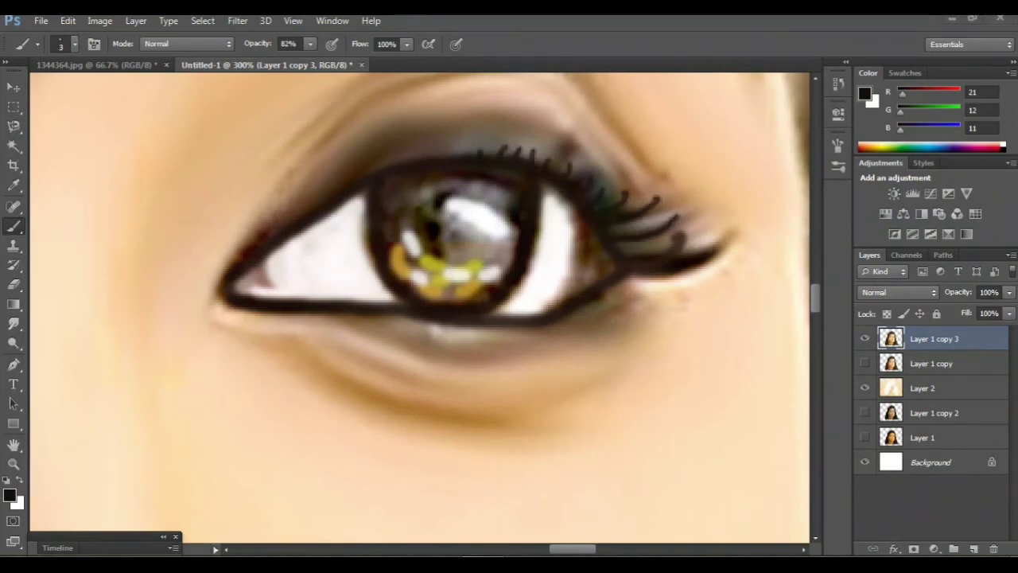
mouse_move(467, 156)
mouse_down()
mouse_move(461, 136)
mouse_move(482, 138)
mouse_move(426, 148)
mouse_up()
mouse_move(425, 153)
mouse_down()
mouse_move(419, 144)
mouse_move(379, 161)
mouse_up()
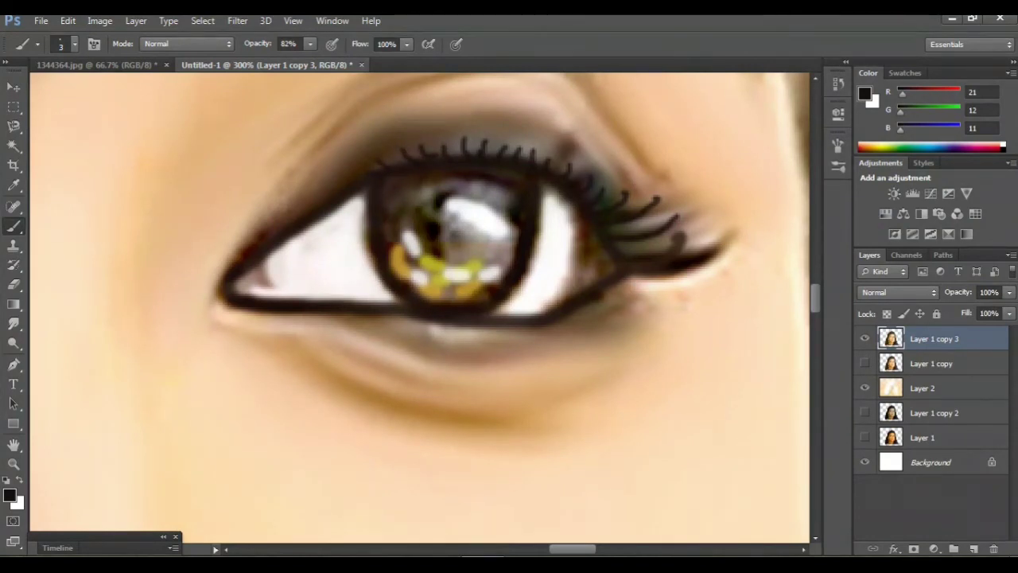
mouse_move(356, 313)
mouse_down()
mouse_move(347, 334)
mouse_move(380, 342)
mouse_move(417, 332)
mouse_move(416, 341)
mouse_move(487, 345)
mouse_move(520, 333)
mouse_move(526, 347)
mouse_move(609, 317)
mouse_up()
key(ctrl+minus)
key(ctrl+minus)
At 200% zoom, paint curled dark lashes along the left eye's upper lid
key(ctrl+minus)
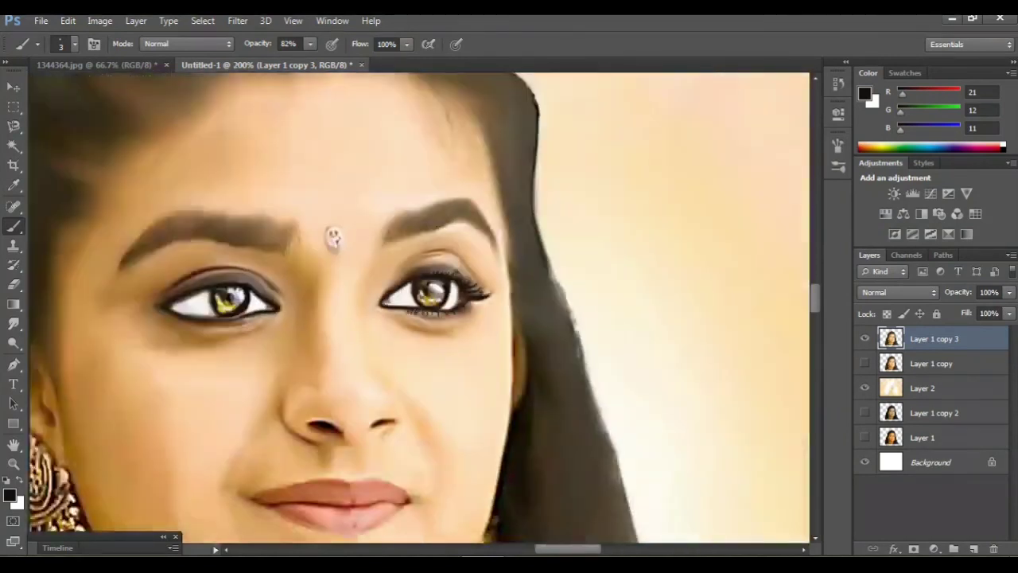
key(ctrl+minus)
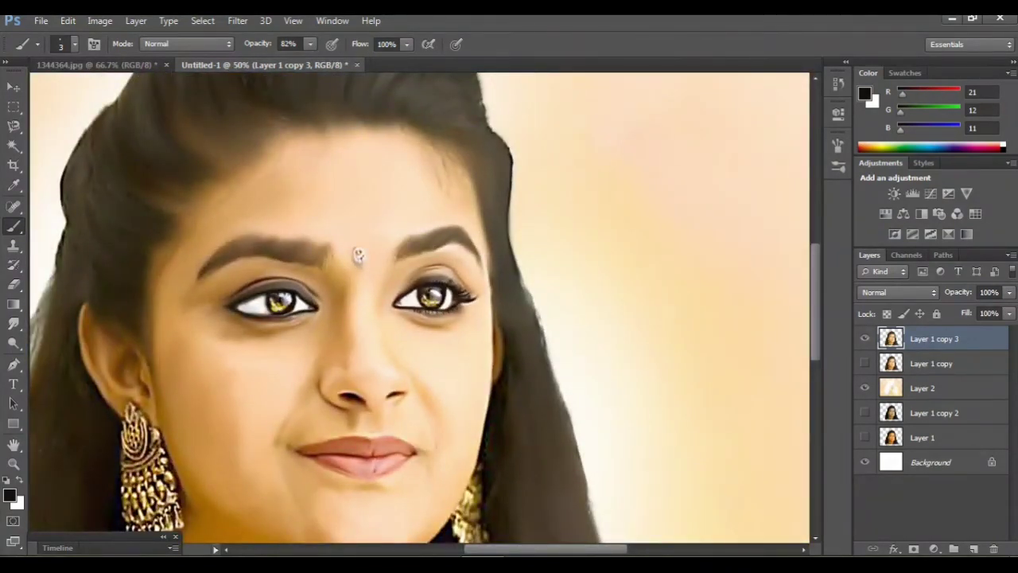
mouse_move(359, 255)
mouse_down()
mouse_move(464, 254)
mouse_move(463, 313)
mouse_move(466, 278)
mouse_up()
key(ctrl+plus)
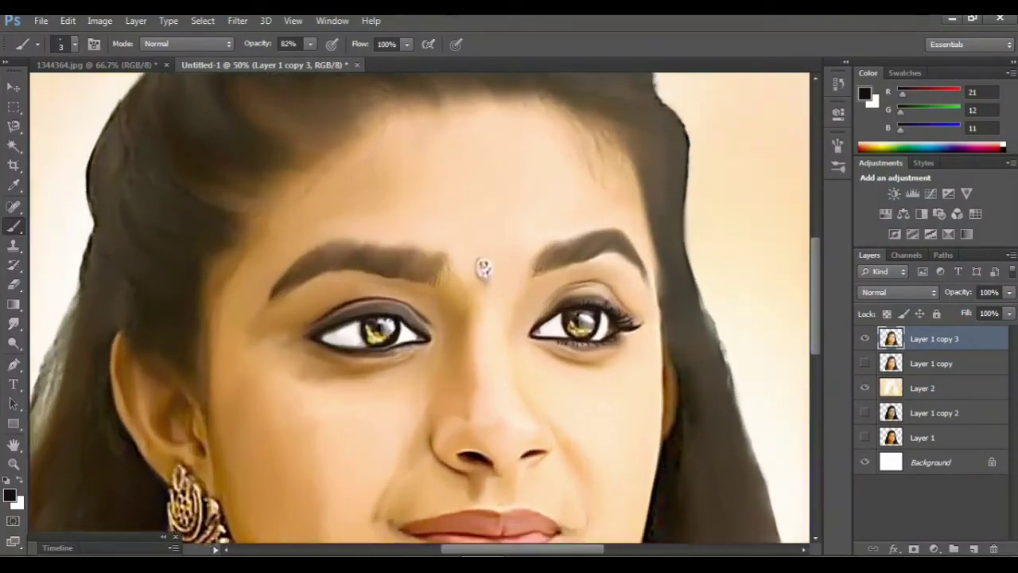
key(ctrl+plus)
key(ctrl+plus)
scroll(420, 308, left, 2)
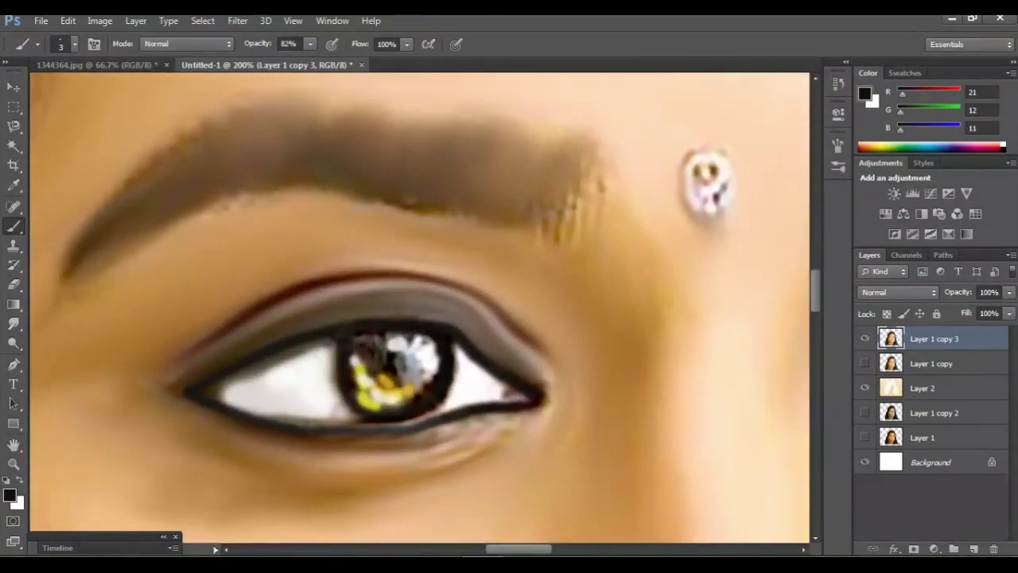
mouse_move(237, 358)
mouse_down()
mouse_move(203, 339)
mouse_move(172, 362)
mouse_up()
mouse_move(253, 348)
mouse_down()
mouse_move(236, 334)
mouse_move(317, 309)
mouse_move(428, 320)
mouse_up()
Paint short dark lower lashes under the left eye, then zoom out to 33.3%
scroll(239, 350, down, 3)
mouse_move(244, 350)
mouse_down()
mouse_move(215, 362)
mouse_move(235, 367)
mouse_move(199, 351)
mouse_up()
mouse_move(280, 361)
mouse_down()
mouse_move(256, 374)
mouse_move(286, 383)
mouse_move(325, 376)
mouse_move(313, 388)
mouse_move(452, 365)
mouse_move(456, 372)
mouse_up()
key(ctrl+minus)
key(ctrl+minus)
key(ctrl+minus)
key(ctrl+minus)
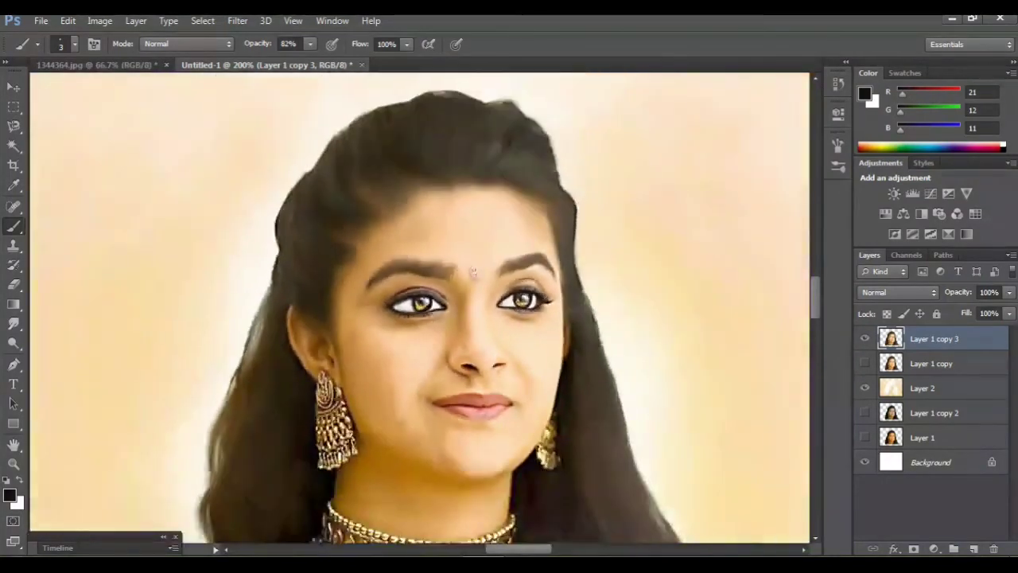
key(ctrl+minus)
key(ctrl+plus)
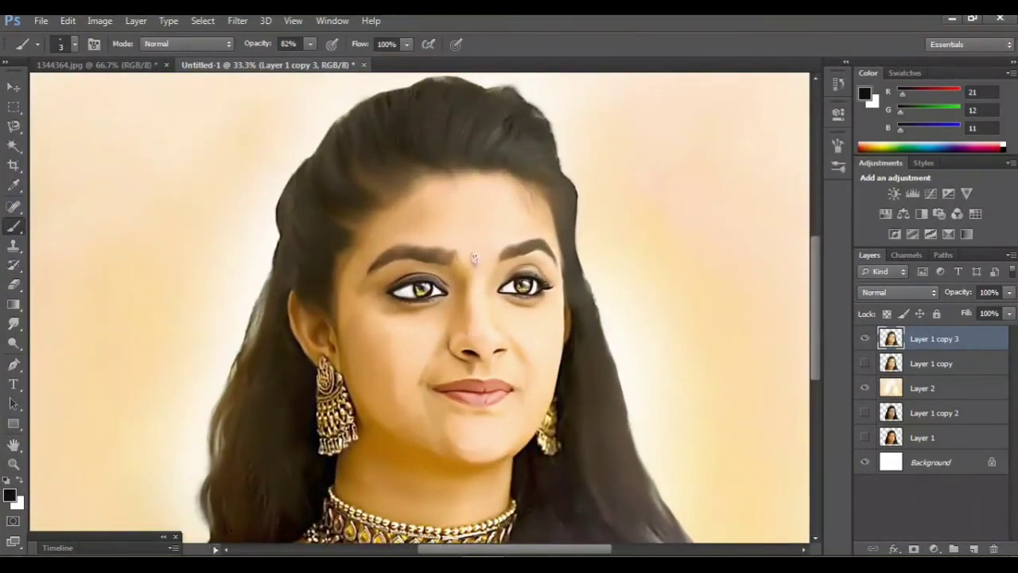
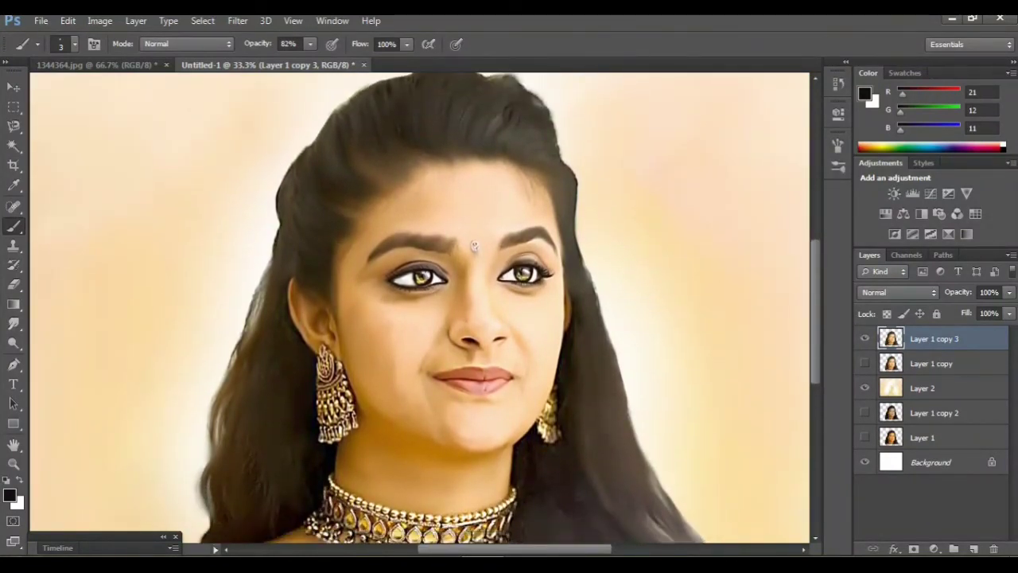
Zoom into the face, sample near-black from the eye, and dab a first bindi between the eyebrows
key(ctrl+plus)
key(ctrl+plus)
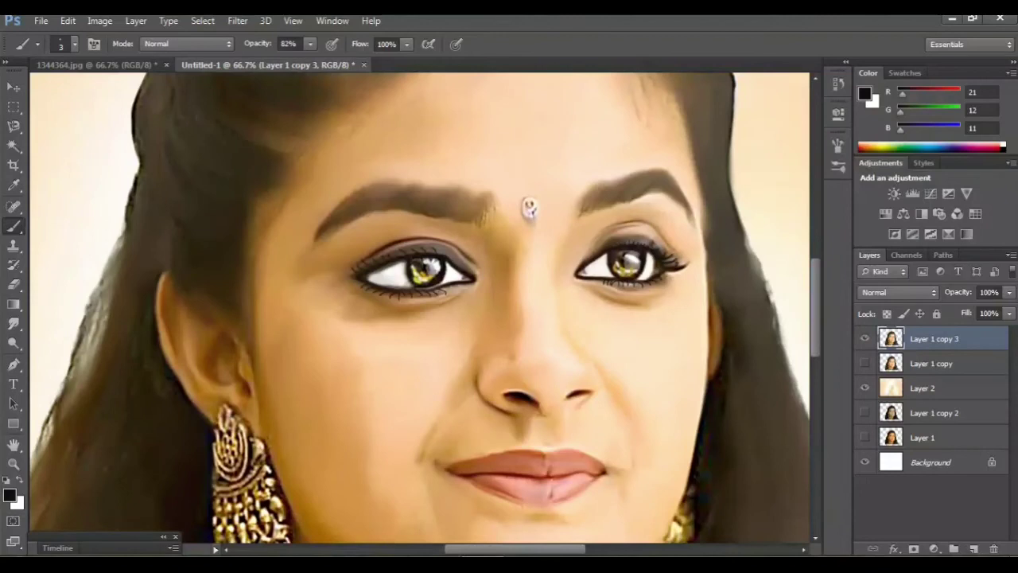
scroll(420, 308, up, 1)
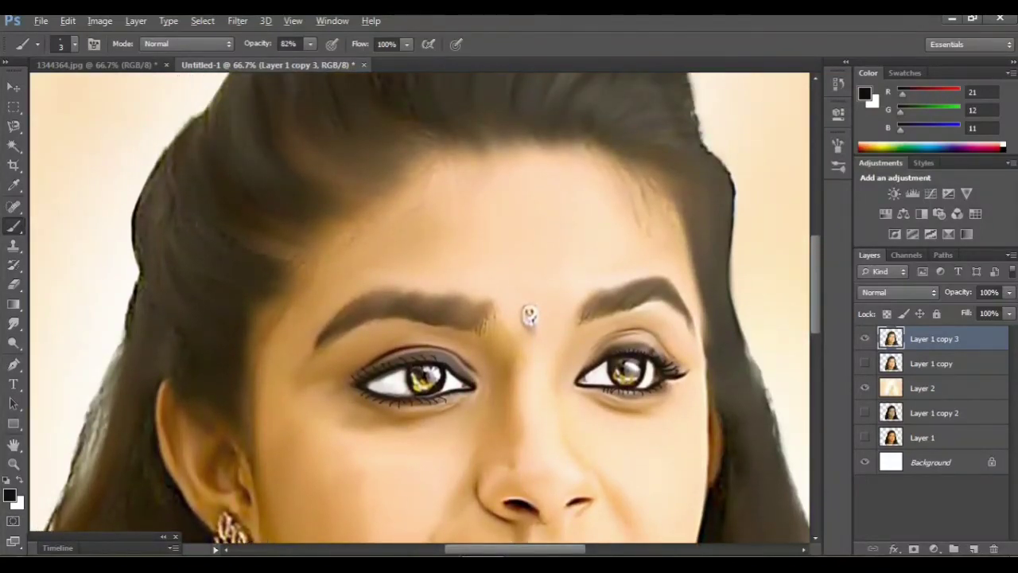
alt+click(439, 381)
key(bracketright)
key(bracketright)
key(bracketright)
key(bracketleft)
click(530, 316)
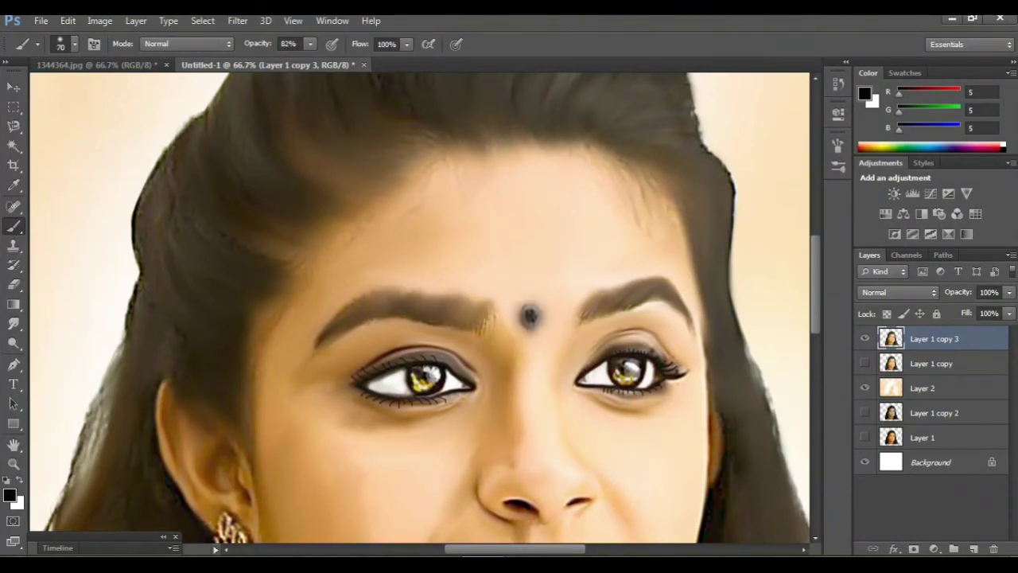
Raise brush opacity to 100% and repaint the bindi as a solid black dot
key(Return)
key(Return)
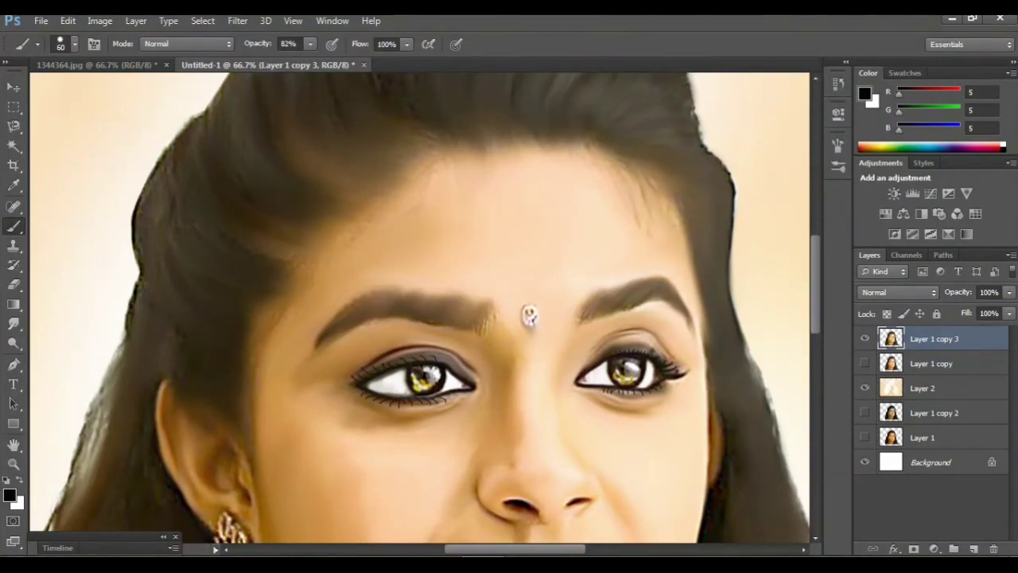
click(532, 318)
key(ctrl+z)
click(310, 44)
drag(310, 61, 324, 60)
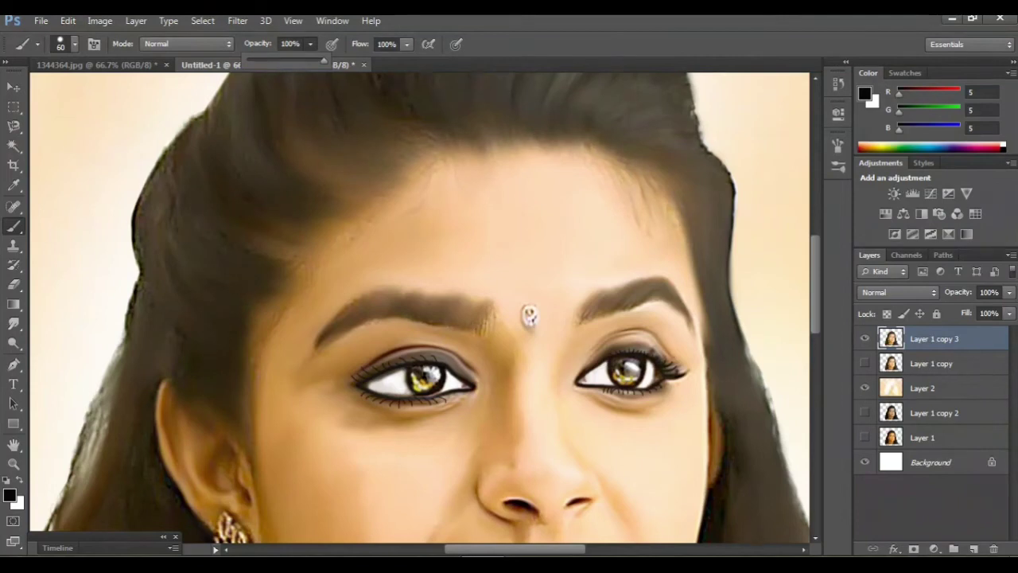
click(531, 316)
key(ctrl+minus)
key(ctrl+minus)
key(ctrl+minus)
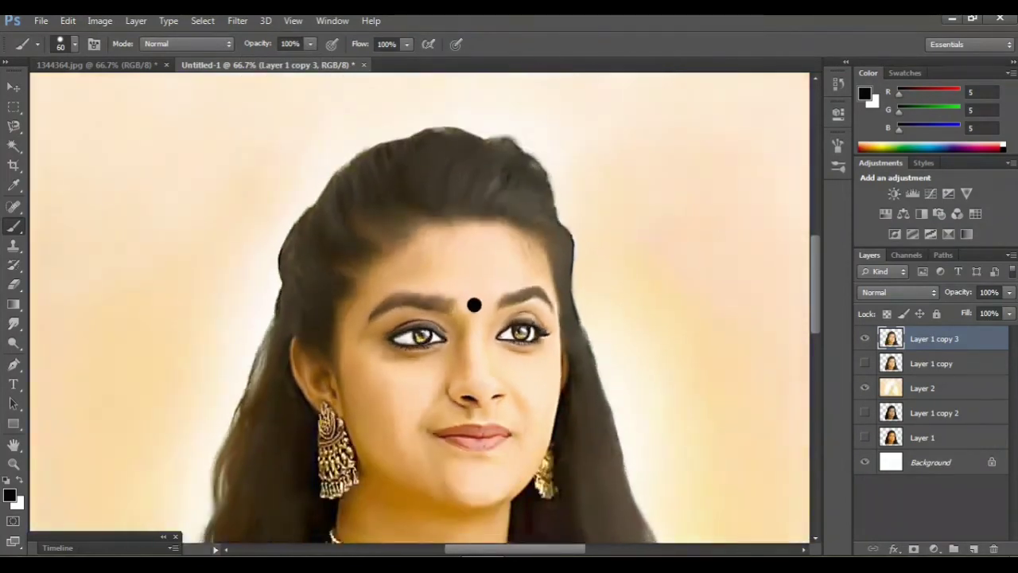
key(ctrl+minus)
key(ctrl+minus)
Review the full portrait, toggle between Layer 1 copy and Layer 1 copy 3, and pick the Smudge Tool
key(ctrl+plus)
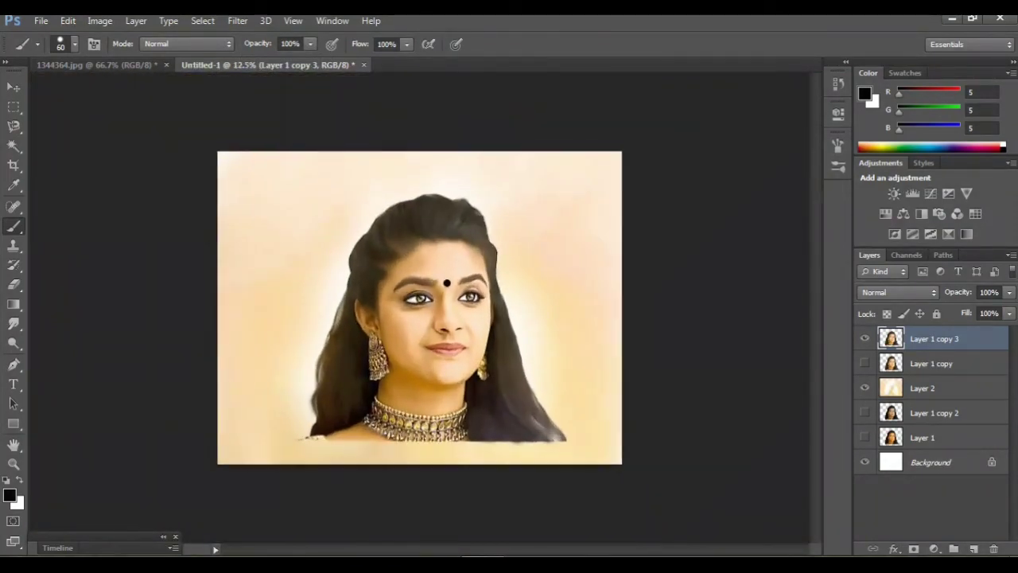
key(ctrl+plus)
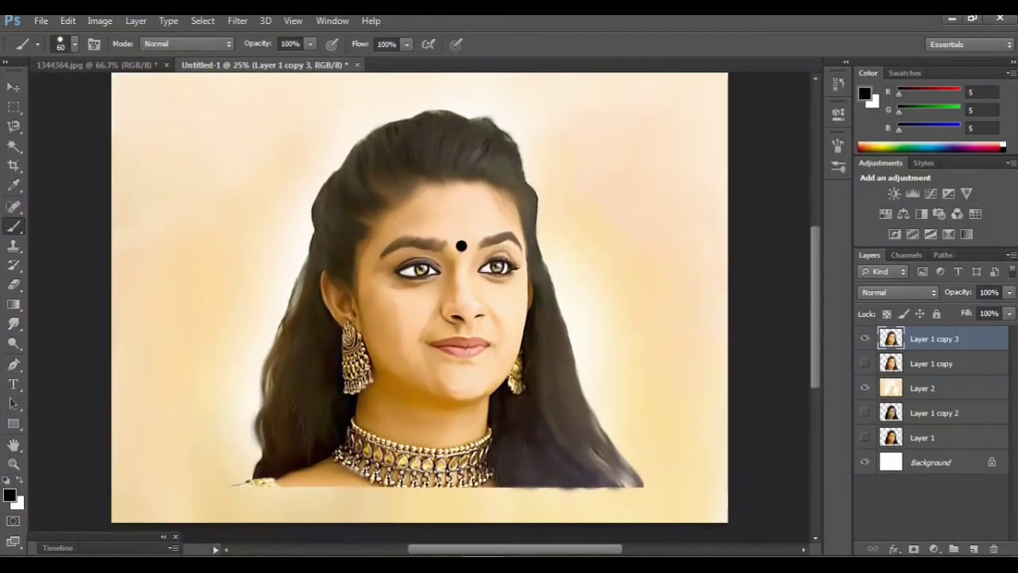
scroll(420, 302, down, 3)
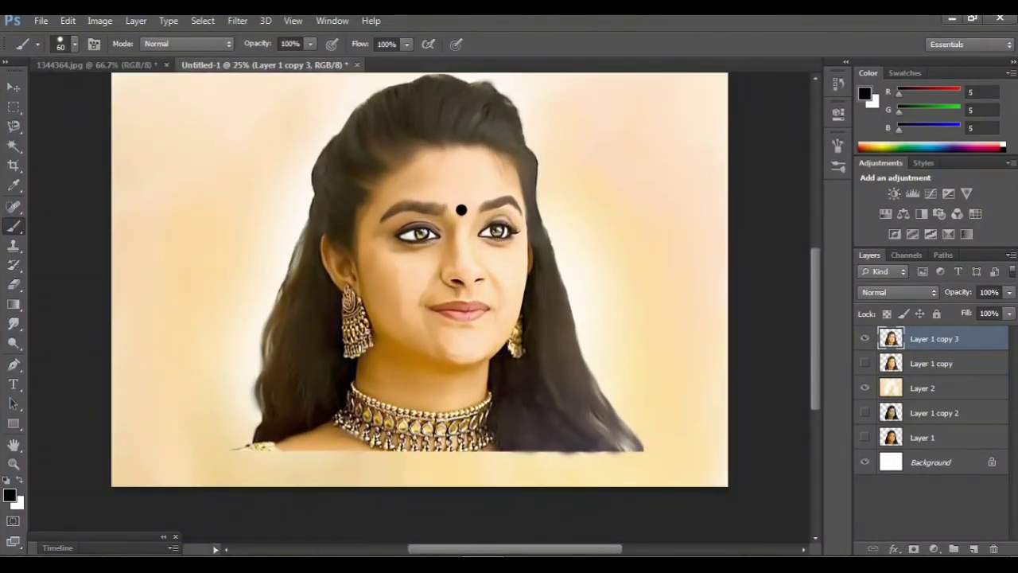
key(alt+bracketleft)
key(alt+bracketright)
scroll(419, 279, down, 1)
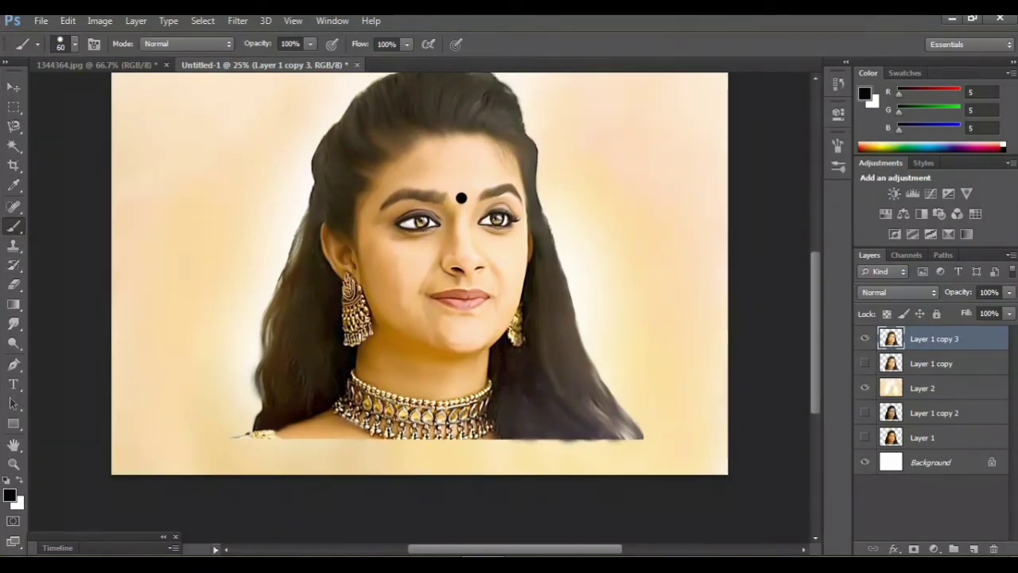
click(13, 323)
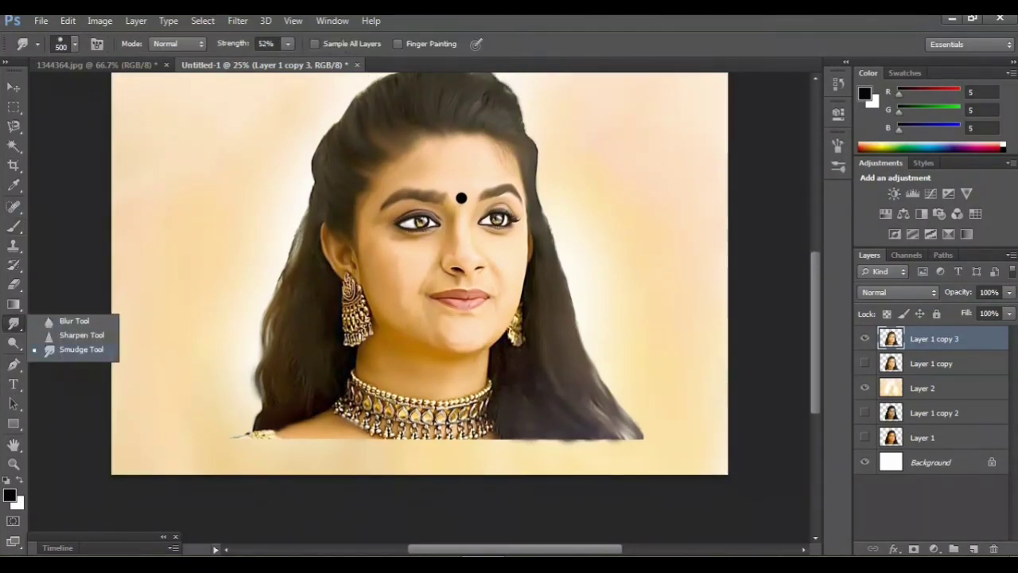
Smudge the left shoulder edge and shoulder skin into the cream background
key(ctrl+plus)
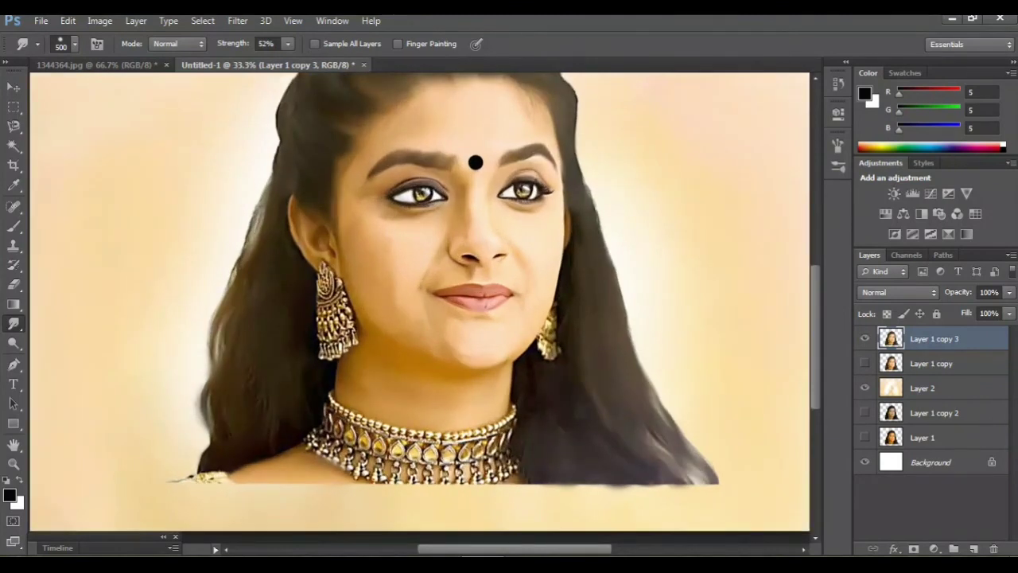
scroll(419, 302, down, 2)
scroll(419, 302, down, 1)
key(ctrl+plus)
scroll(419, 306, down, 2)
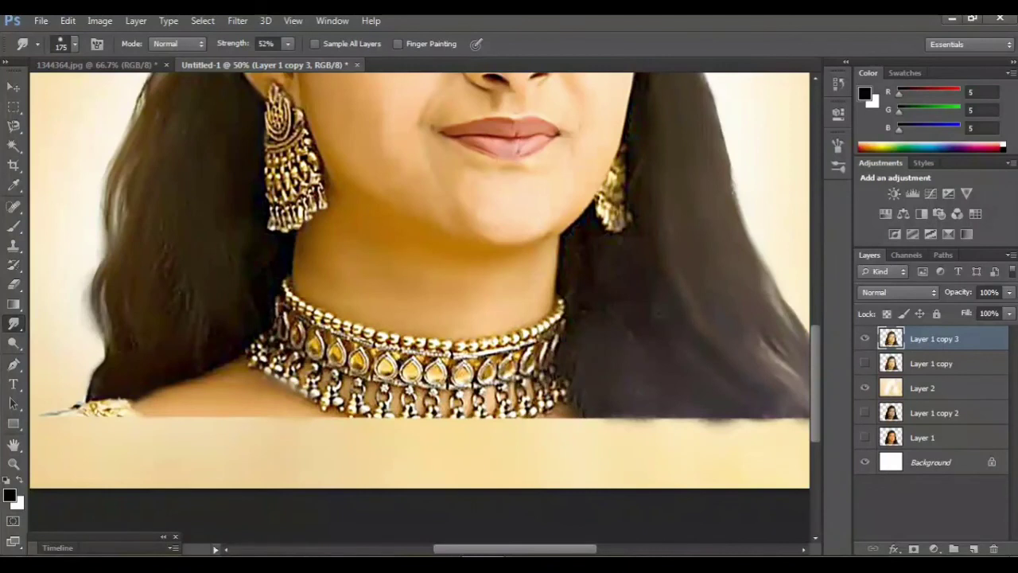
drag(191, 407, 148, 425)
drag(163, 423, 254, 400)
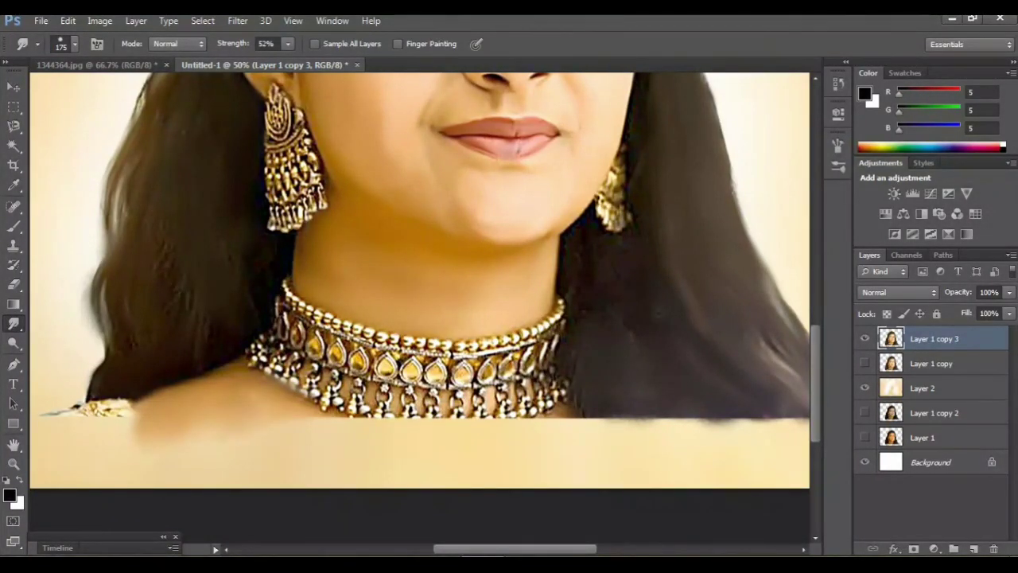
mouse_move(199, 439)
mouse_down()
mouse_move(224, 410)
mouse_move(99, 429)
mouse_up()
scroll(420, 311, left, 2)
drag(159, 405, 80, 436)
mouse_move(199, 429)
mouse_down()
mouse_move(160, 398)
mouse_move(127, 445)
mouse_up()
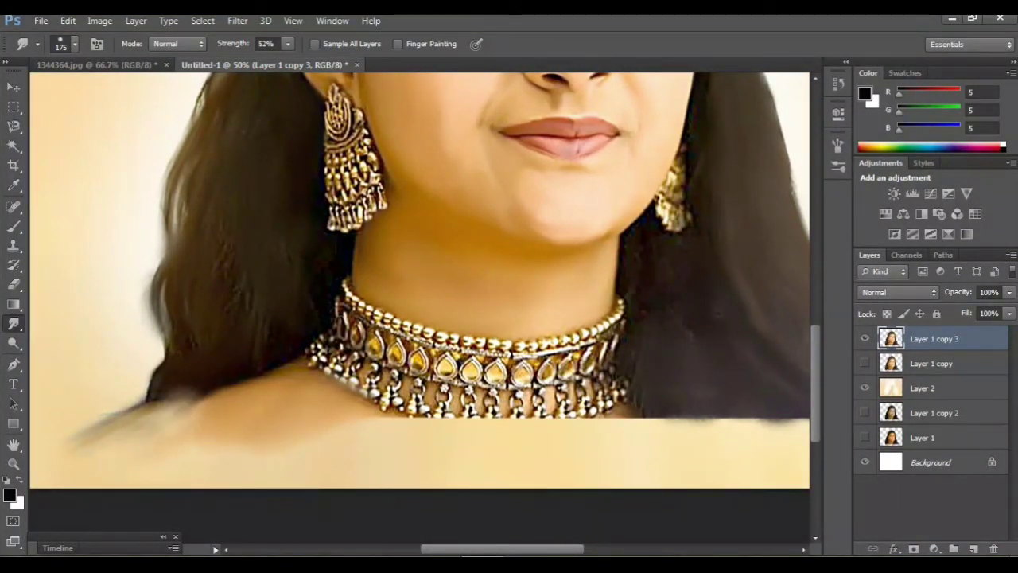
drag(203, 450, 159, 405)
Streak the skin below the necklace downward and view the whole portrait
mouse_move(356, 404)
mouse_down()
mouse_move(358, 431)
mouse_move(319, 422)
mouse_move(342, 425)
mouse_up()
scroll(420, 279, right, 2)
drag(402, 396, 322, 434)
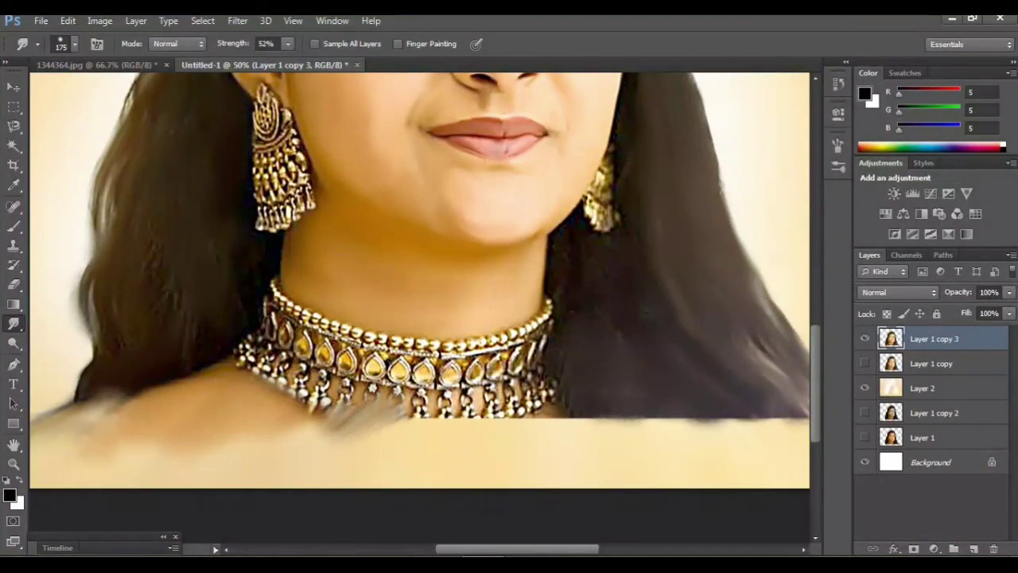
key(ctrl+minus)
key(ctrl+minus)
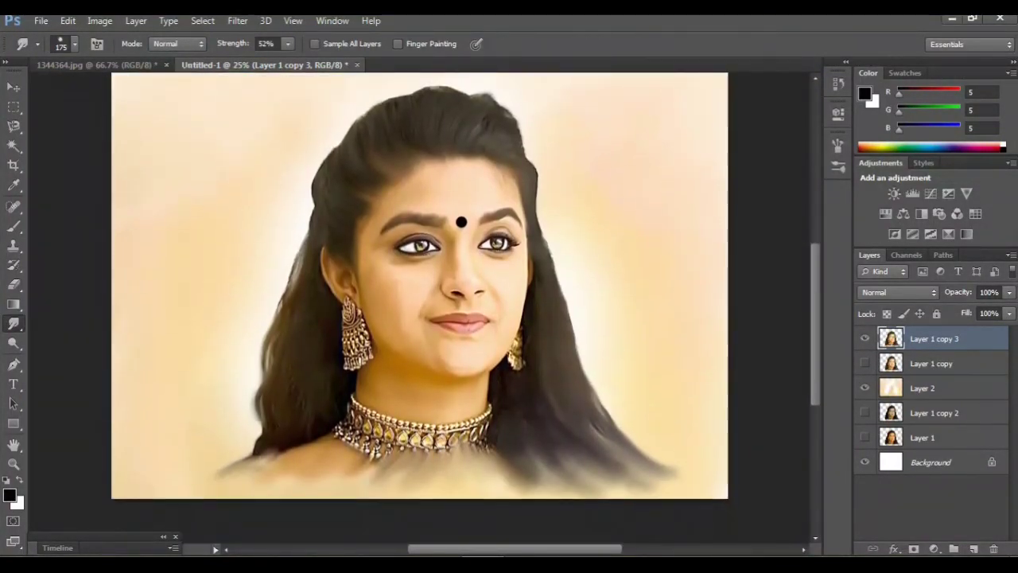
Push the hair's lower left edge and the edge beside the ear outward into the background
key(ctrl+plus)
key(ctrl+plus)
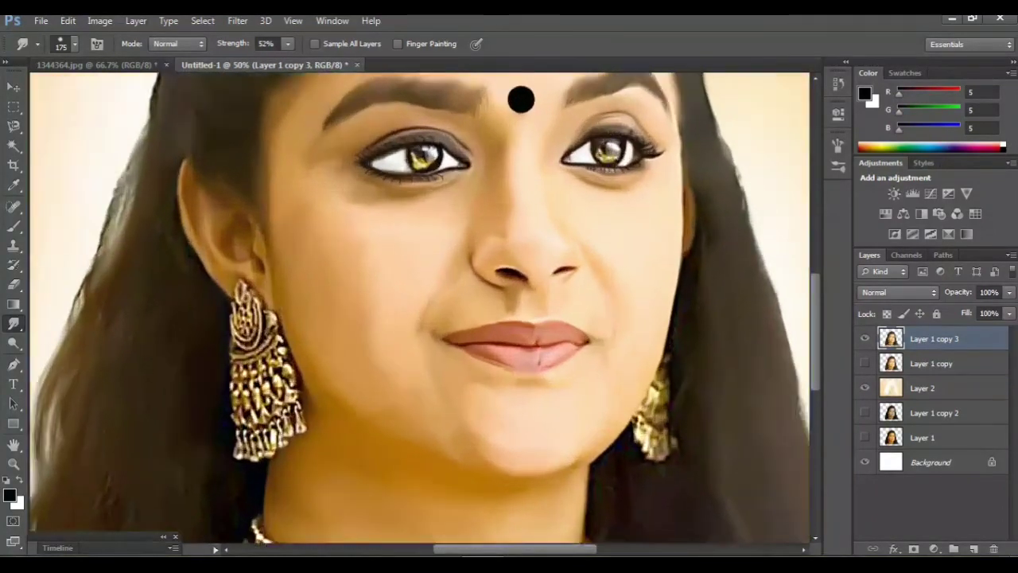
key(ctrl+plus)
mouse_move(398, 318)
mouse_down()
mouse_move(545, 273)
mouse_move(601, 183)
mouse_move(600, 159)
mouse_up()
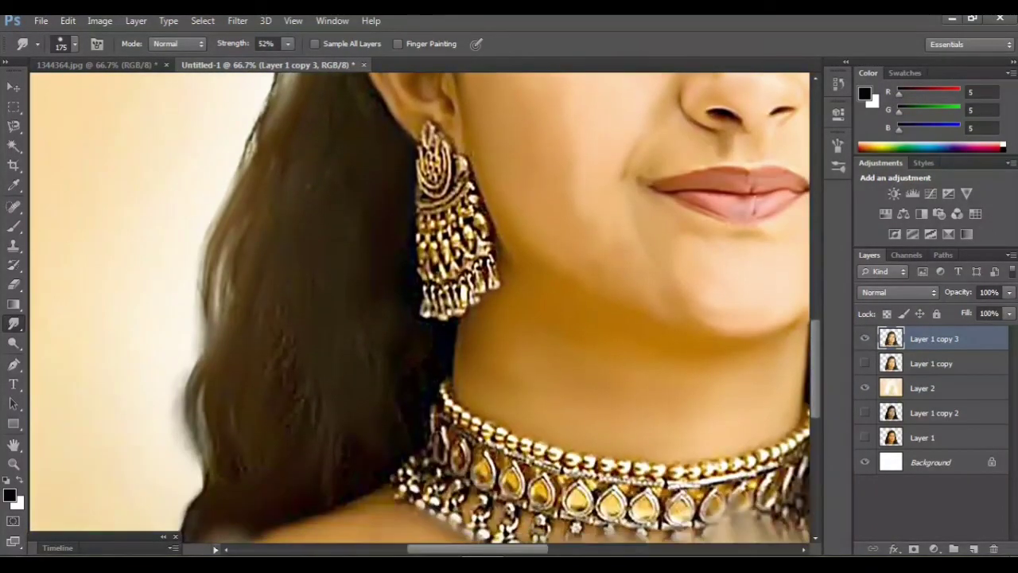
drag(203, 477, 163, 465)
drag(203, 430, 169, 422)
drag(199, 358, 167, 405)
drag(209, 326, 171, 381)
scroll(422, 310, up, 2)
scroll(422, 310, up, 2)
scroll(422, 310, up, 1)
scroll(734, 92, up, 3)
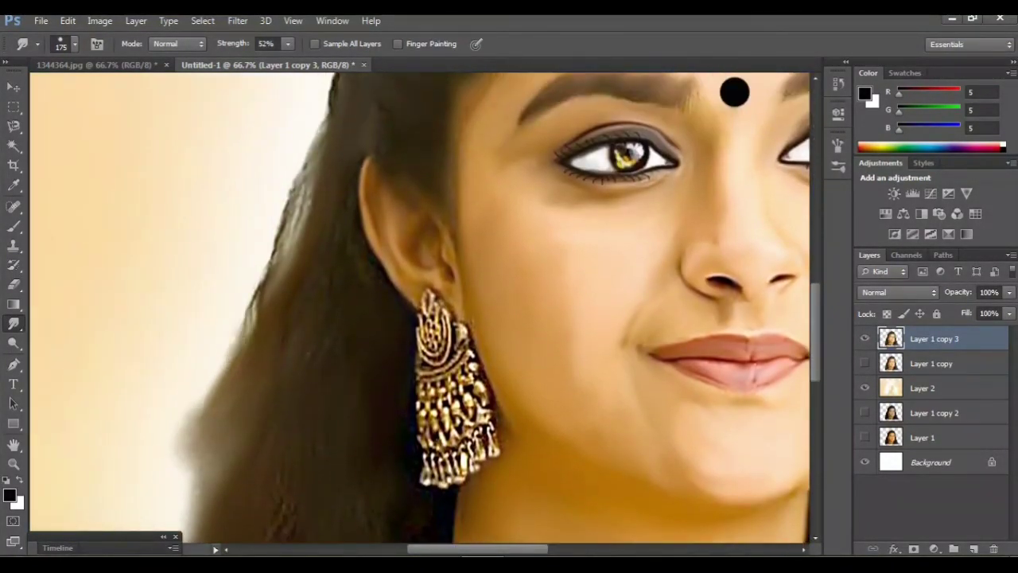
drag(263, 298, 214, 353)
drag(292, 243, 231, 334)
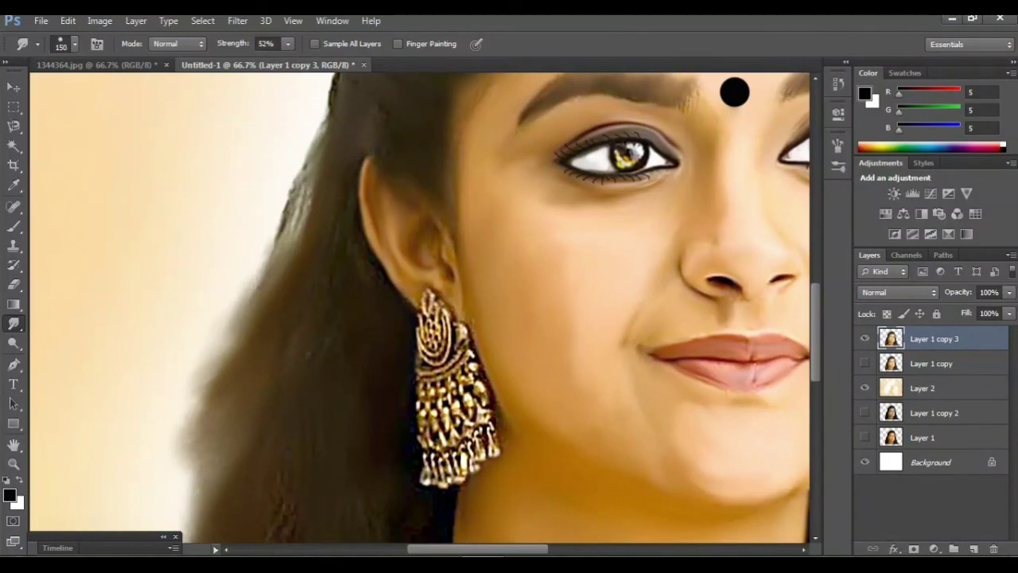
With a smaller smudge brush, soften the upper hair edge beside the forehead and near the top of the head
key(bracketleft)
key(bracketleft)
drag(298, 223, 239, 295)
mouse_move(310, 193)
mouse_down()
mouse_move(270, 262)
mouse_move(279, 366)
mouse_up()
scroll(310, 238, up, 5)
scroll(310, 238, up, 1)
drag(326, 251, 302, 334)
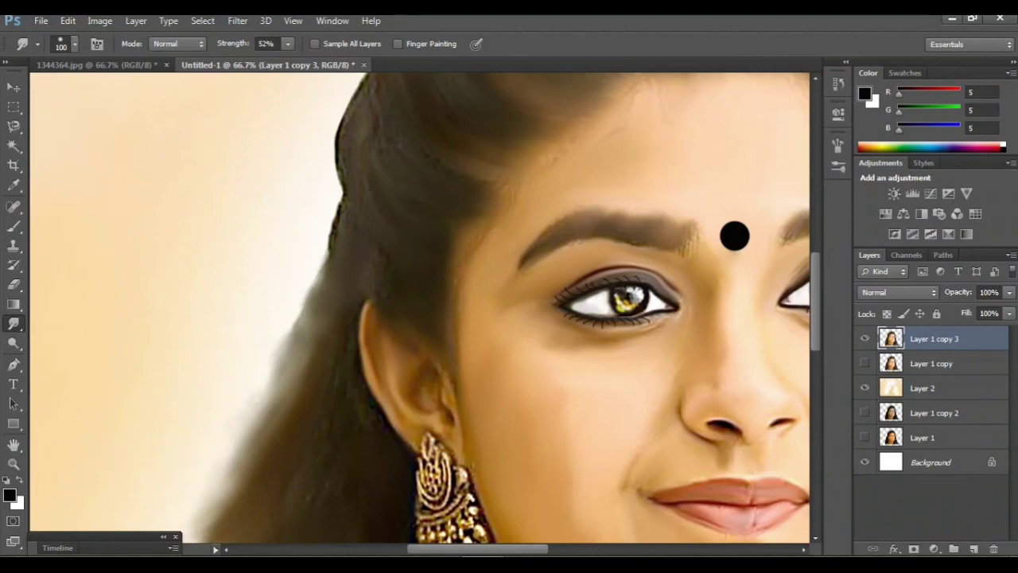
scroll(318, 302, up, 3)
scroll(318, 302, up, 2)
drag(342, 306, 318, 362)
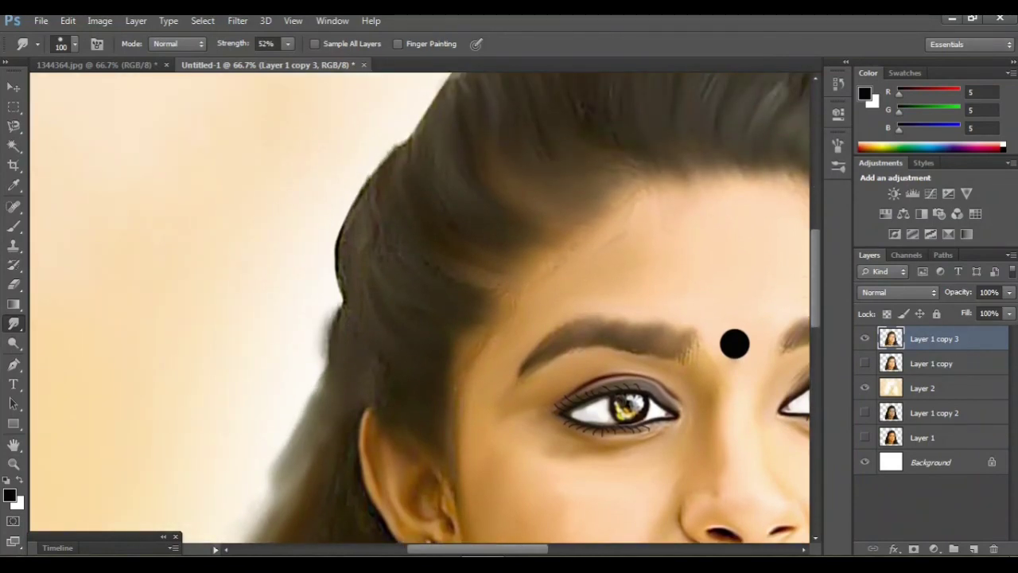
scroll(330, 310, up, 4)
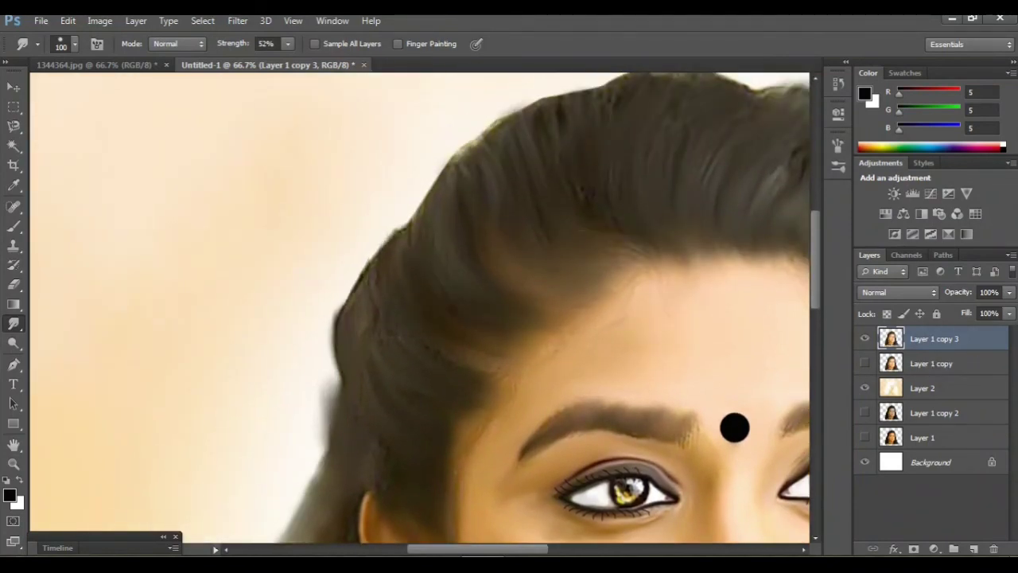
drag(378, 247, 338, 314)
drag(410, 263, 370, 213)
drag(366, 263, 330, 342)
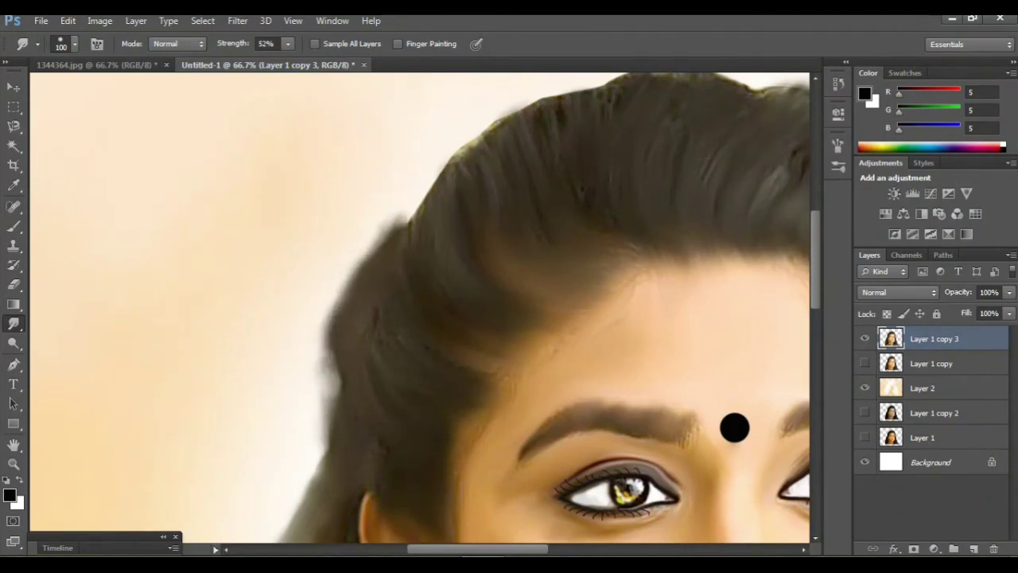
Smudge the left hair edge further upward and outward
scroll(420, 308, right, 5)
scroll(420, 308, up, 5)
mouse_move(318, 358)
mouse_down()
mouse_move(298, 338)
mouse_move(318, 318)
mouse_move(317, 327)
mouse_up()
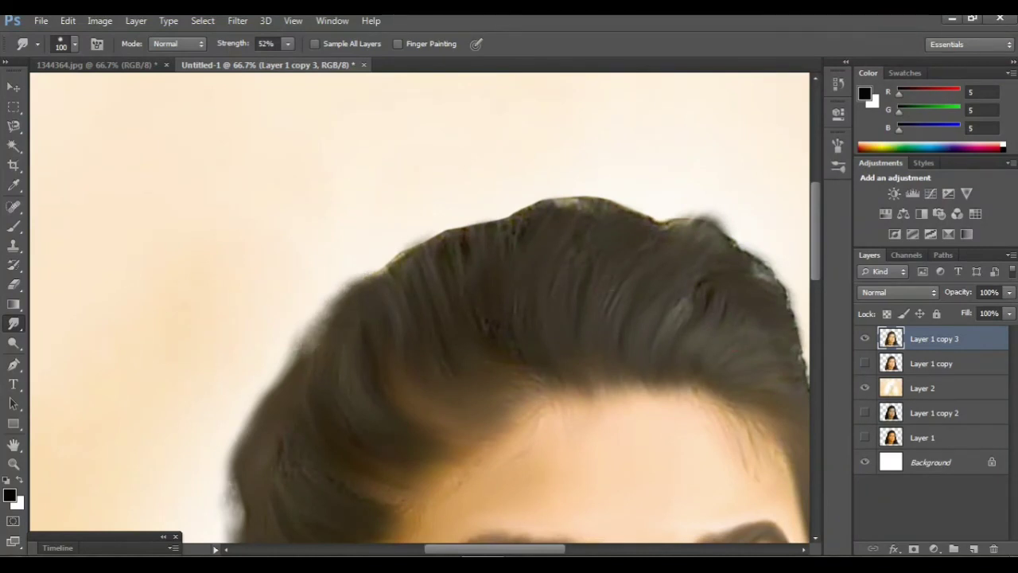
scroll(318, 327, right, 4)
scroll(420, 319, up, 3)
mouse_move(314, 335)
mouse_down()
mouse_move(286, 315)
mouse_move(322, 291)
mouse_up()
mouse_move(380, 302)
mouse_down()
mouse_move(346, 278)
mouse_move(478, 253)
mouse_up()
Blend the top of the hair and extend its top-right and right outline into the background
drag(477, 358, 394, 358)
mouse_move(389, 268)
mouse_down()
mouse_move(405, 246)
mouse_move(434, 243)
mouse_move(504, 266)
mouse_up()
scroll(419, 310, right, 3)
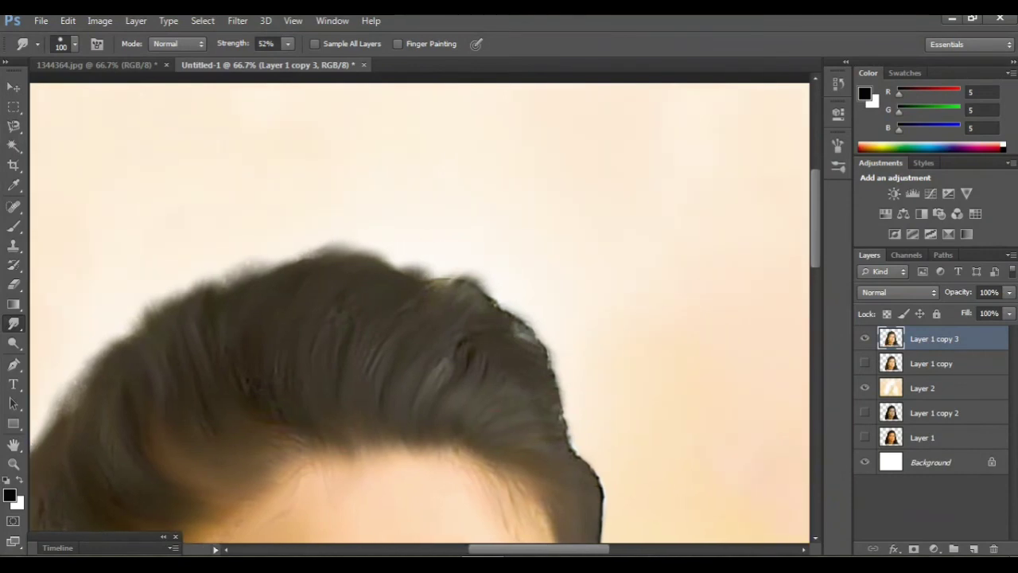
mouse_move(433, 282)
mouse_down()
mouse_move(490, 274)
mouse_move(544, 350)
mouse_up()
scroll(533, 342, down, 2)
mouse_move(531, 272)
mouse_down()
mouse_move(567, 332)
mouse_move(567, 360)
mouse_up()
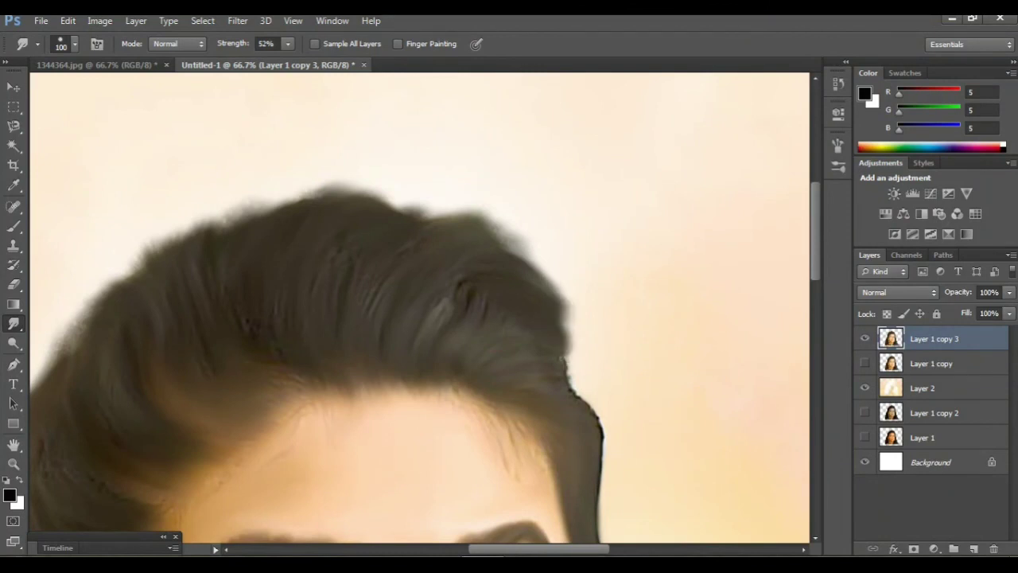
scroll(419, 306, right, 2)
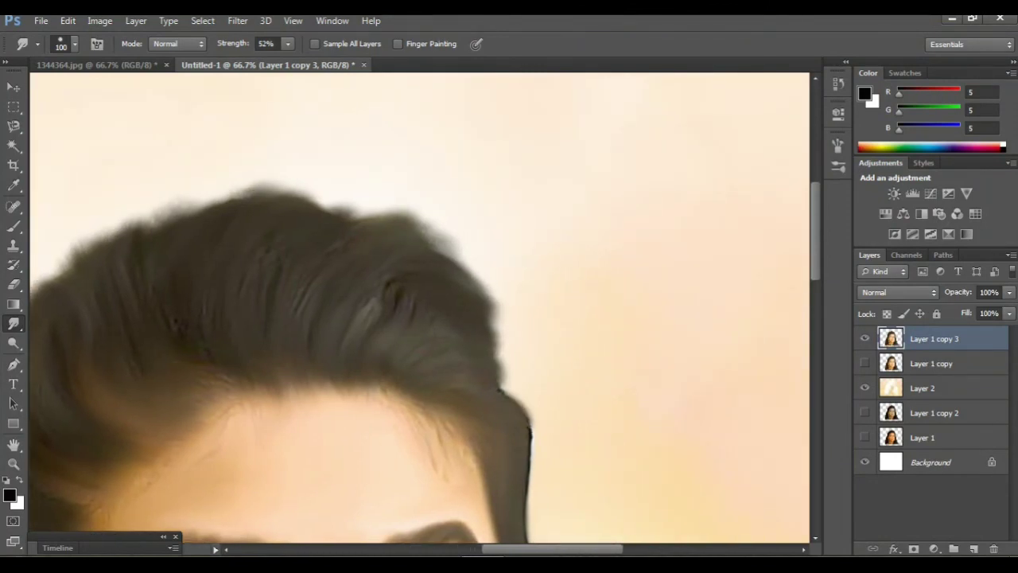
Smudge the hair beside the right cheek outward into the background
scroll(419, 306, down, 2)
scroll(419, 306, down, 2)
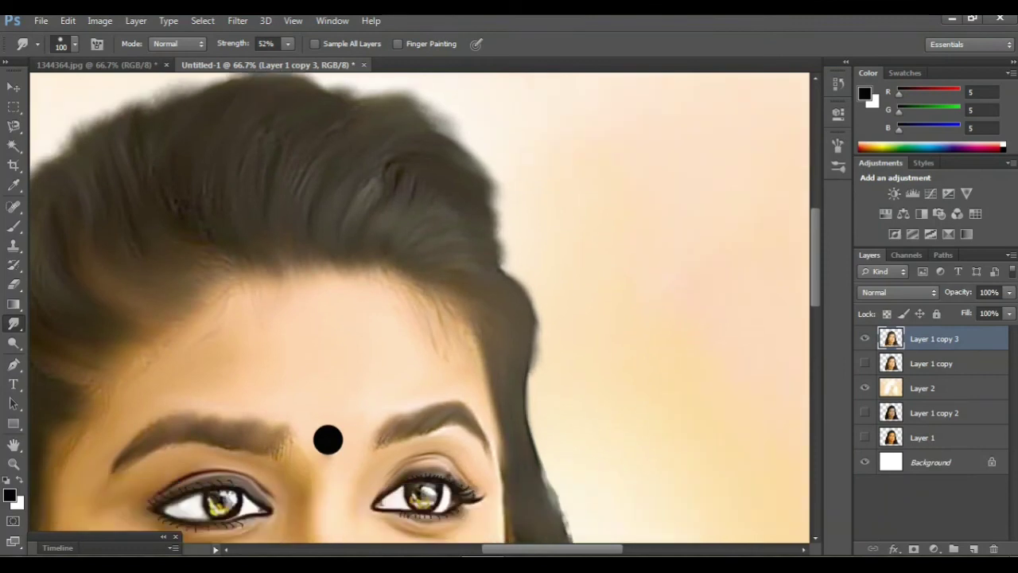
scroll(419, 307, down, 2)
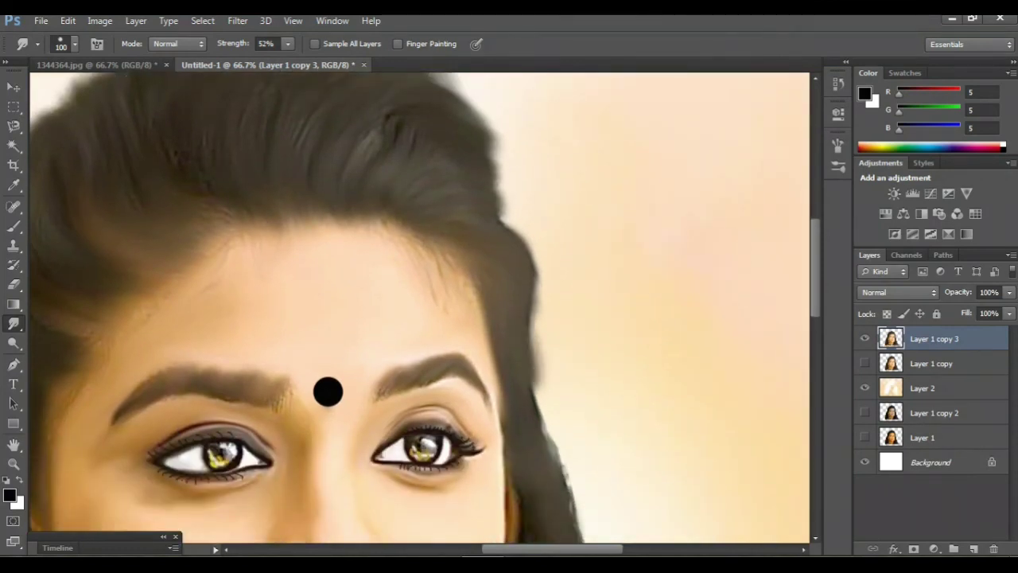
scroll(419, 306, down, 3)
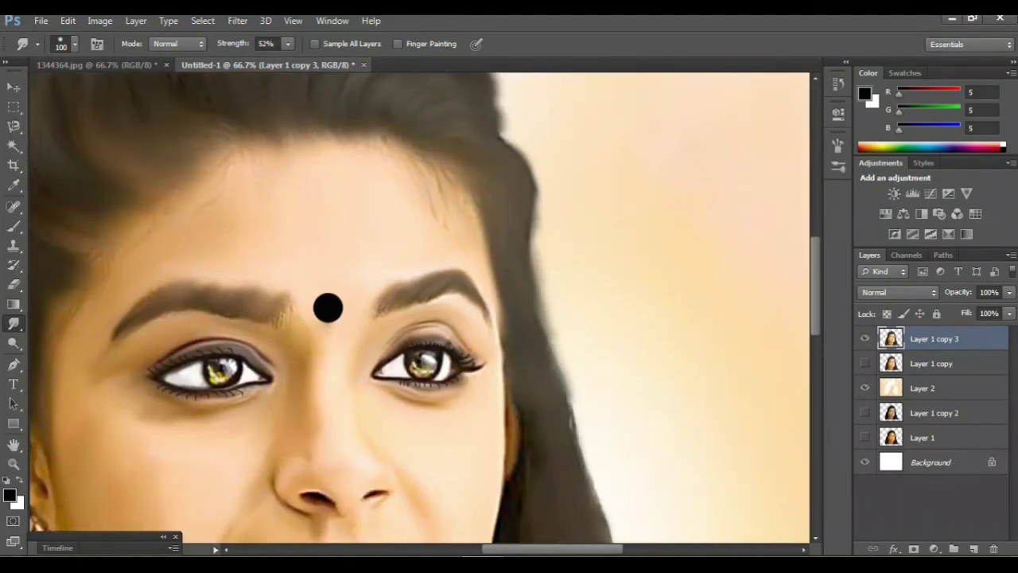
scroll(420, 307, right, 3)
scroll(419, 306, down, 2)
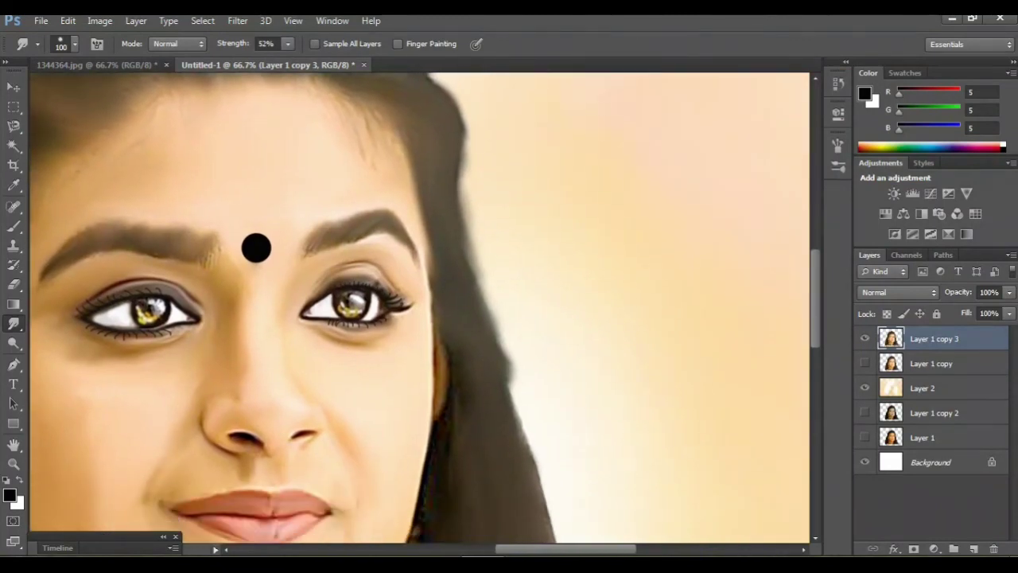
scroll(419, 306, down, 1)
scroll(420, 307, down, 1)
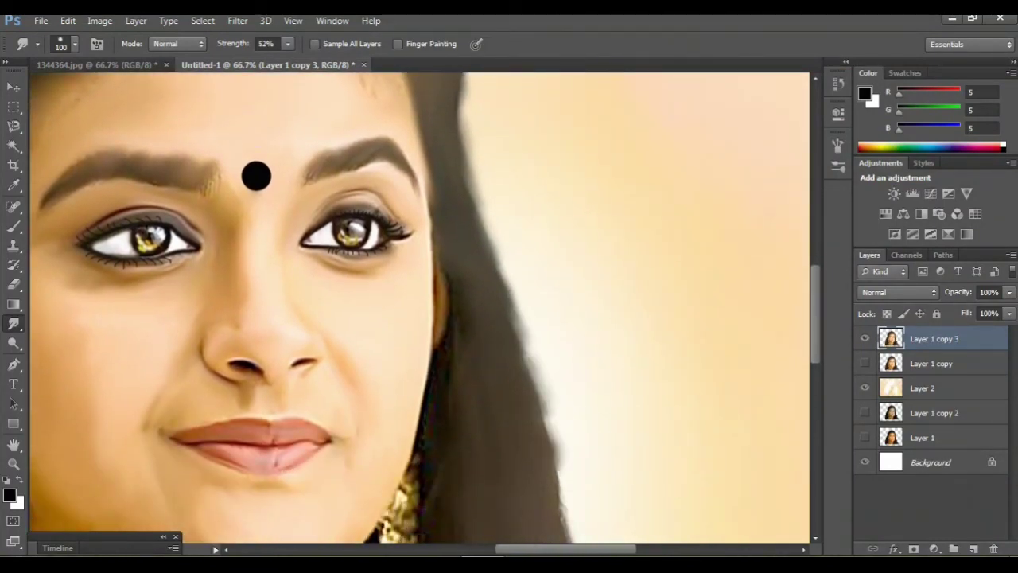
scroll(419, 306, down, 2)
drag(553, 350, 574, 422)
mouse_move(550, 378)
mouse_down()
mouse_move(581, 429)
mouse_move(577, 405)
mouse_up()
drag(545, 314, 577, 413)
drag(553, 342, 577, 401)
Enlarge the smudge brush to 175 and zoom out to 33.3% to see the whole face
scroll(494, 366, right, 2)
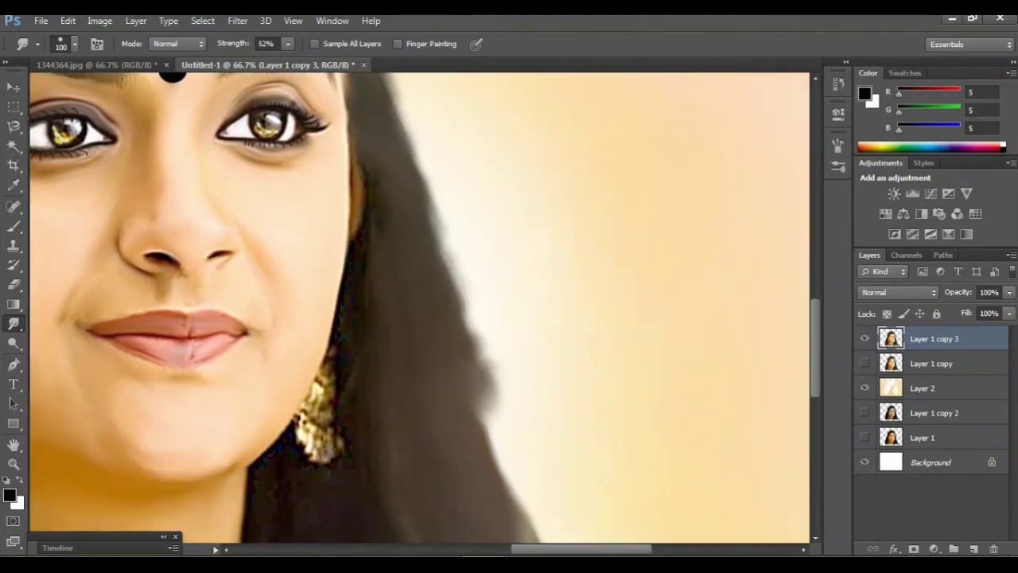
scroll(493, 366, down, 2)
key(bracketright)
key(bracketright)
key(bracketright)
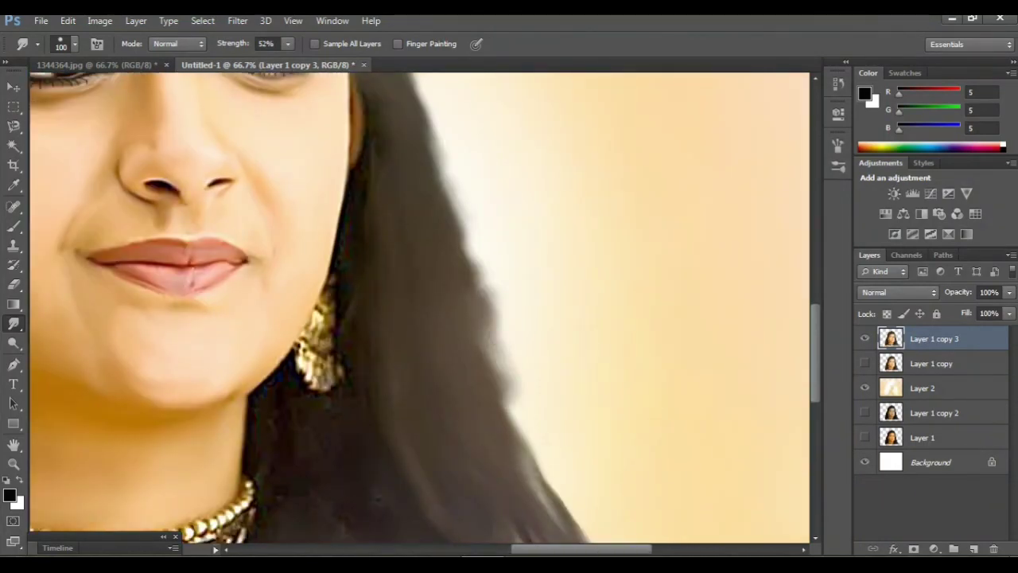
scroll(509, 382, right, 2)
scroll(509, 381, down, 2)
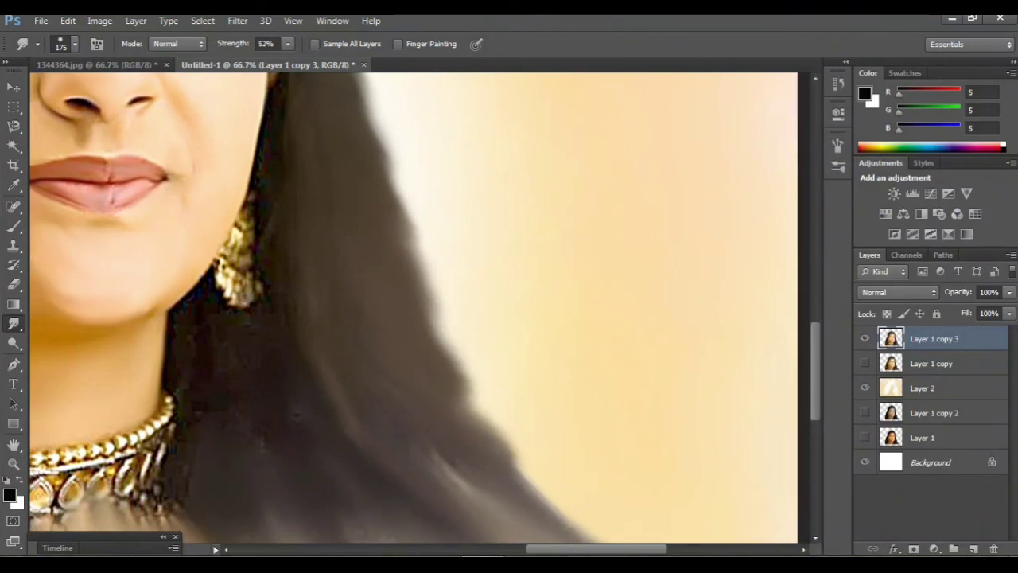
key(ctrl+minus)
key(ctrl+minus)
Pan around the portrait to review the smudged edges
scroll(418, 303, left, 4)
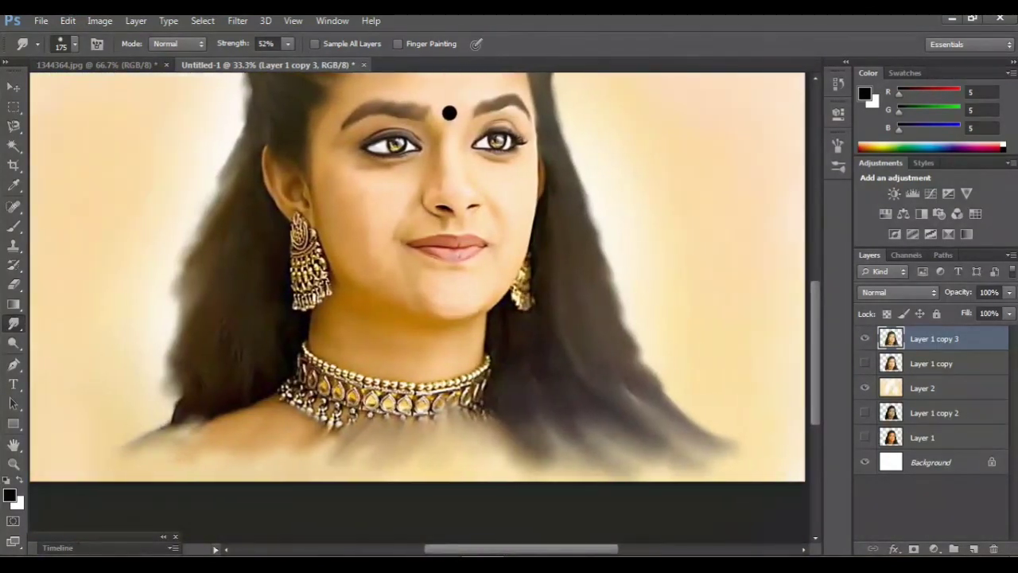
scroll(418, 302, up, 4)
scroll(417, 303, up, 3)
scroll(417, 302, down, 2)
scroll(418, 306, down, 3)
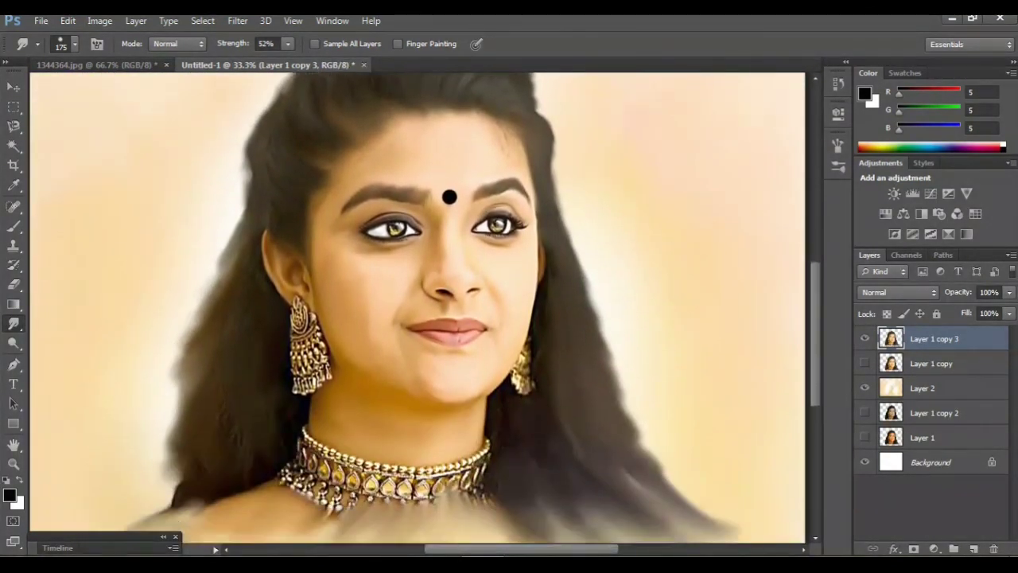
scroll(418, 306, down, 2)
scroll(418, 306, up, 1)
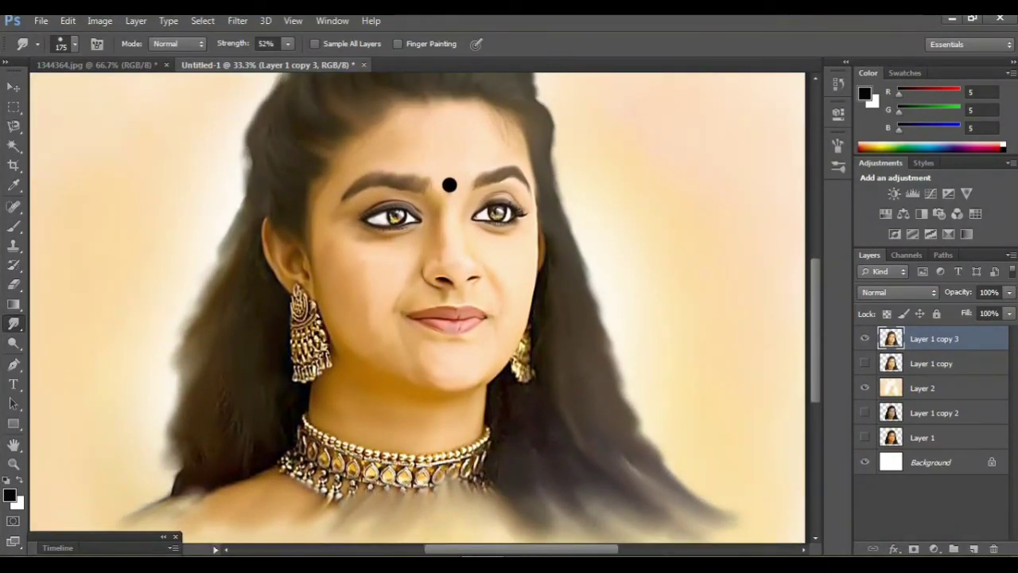
Switch to the Pencil tool and hide all panels so the canvas shows alone
right_click(13, 226)
click(79, 239)
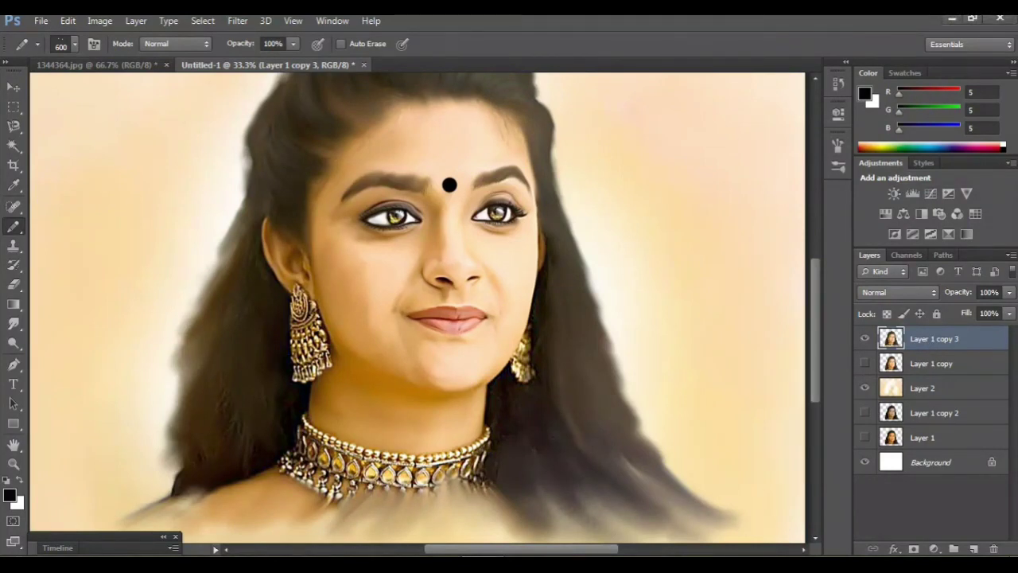
key(Tab)
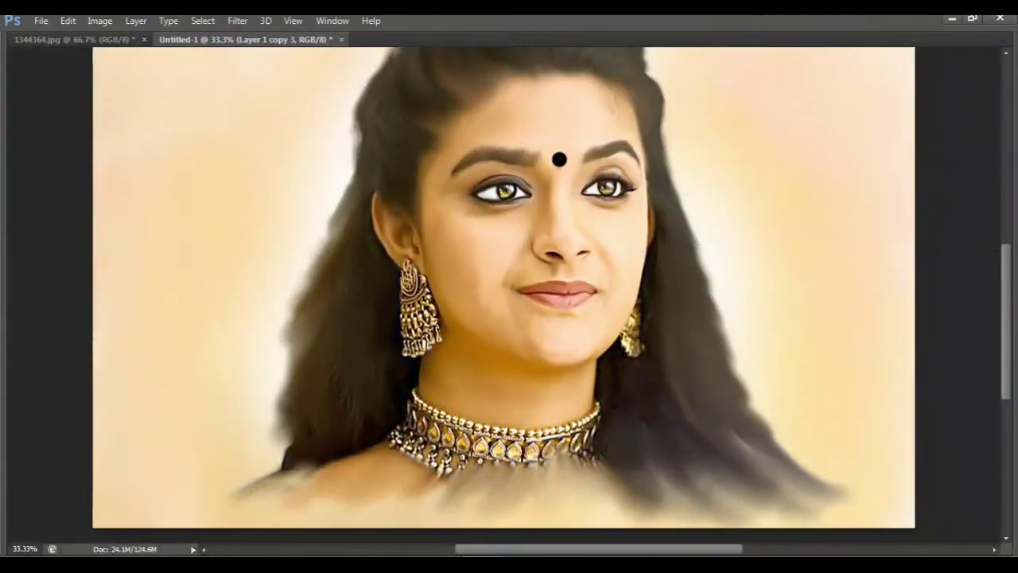
key(ctrl+plus)
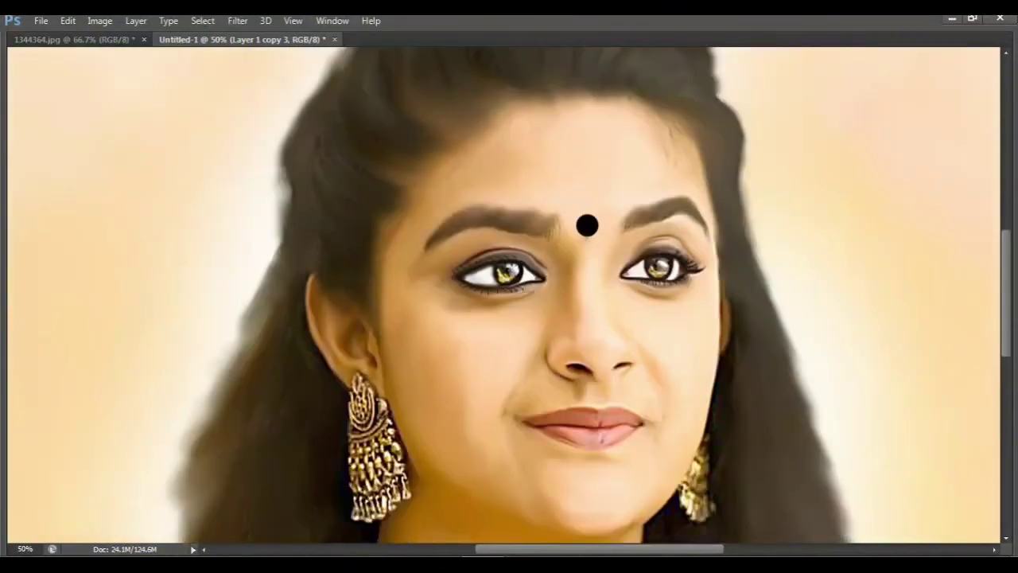
scroll(509, 294, down, 3)
scroll(509, 294, down, 3)
scroll(509, 294, down, 2)
scroll(509, 294, down, 1)
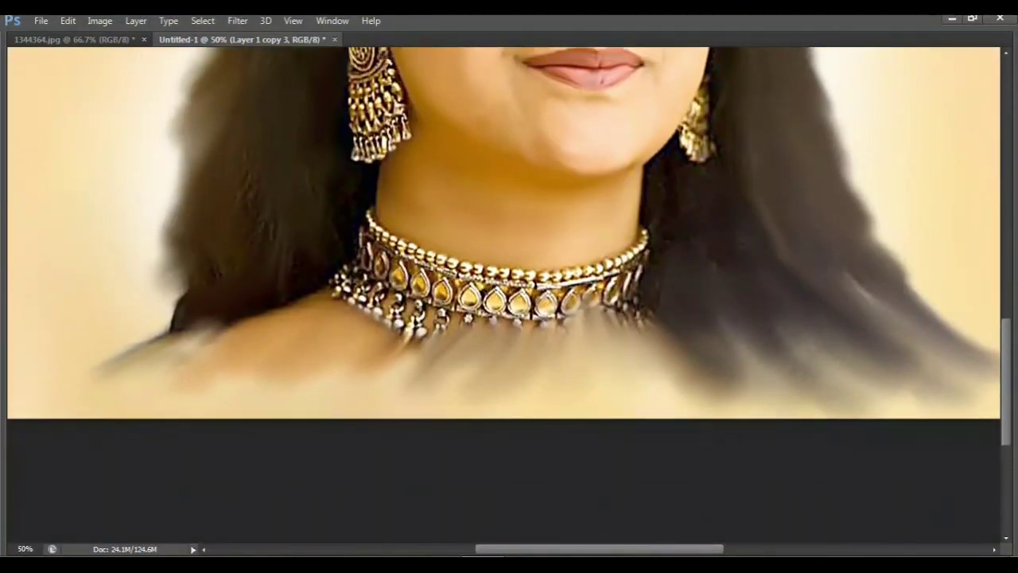
scroll(509, 263, up, 2)
key(ctrl+minus)
scroll(509, 294, up, 2)
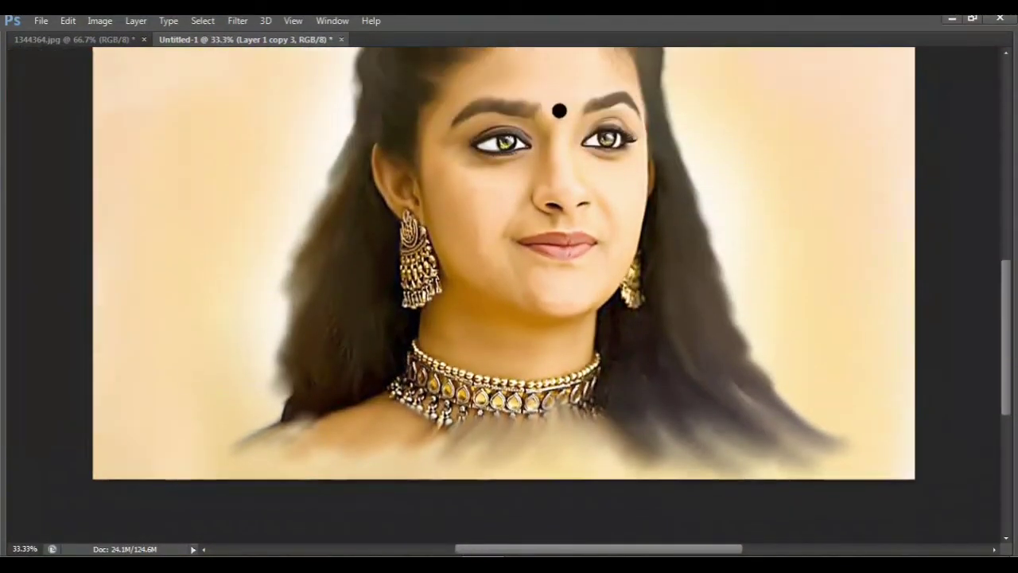
scroll(509, 294, up, 3)
scroll(509, 295, up, 3)
scroll(509, 294, up, 2)
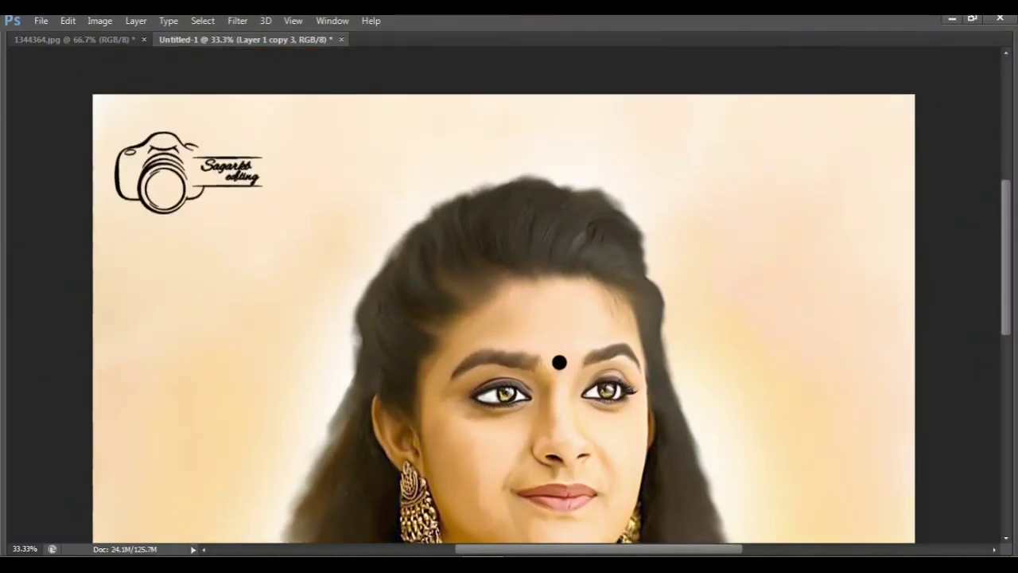
scroll(503, 294, down, 5)
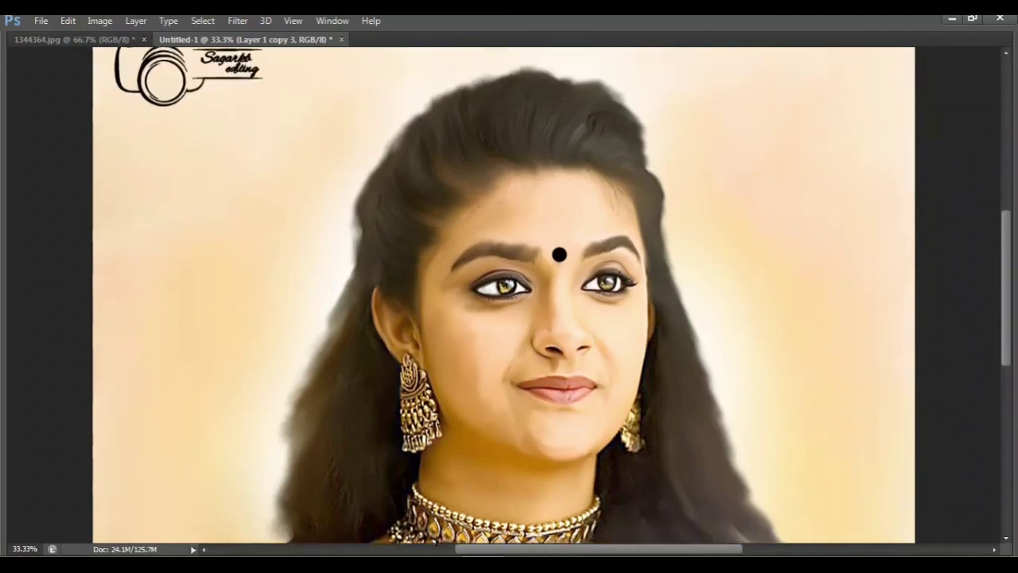
scroll(503, 294, down, 2)
scroll(503, 294, up, 1)
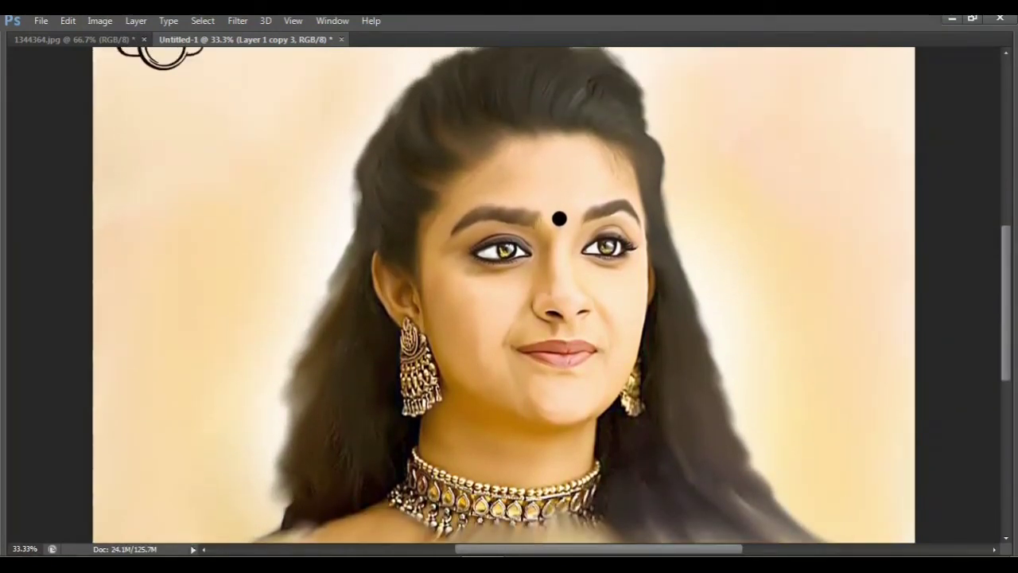